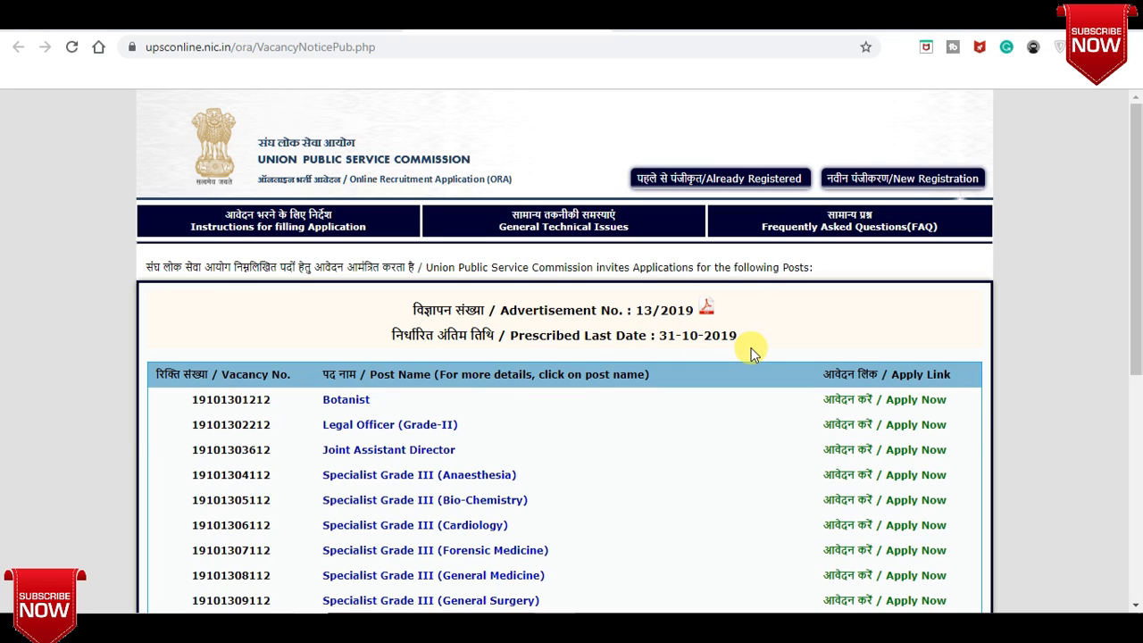
# Open the Advertisement 13/2019 PDF and zoom in four levels for reading
pyautogui.scroll(-1, 734, 406)
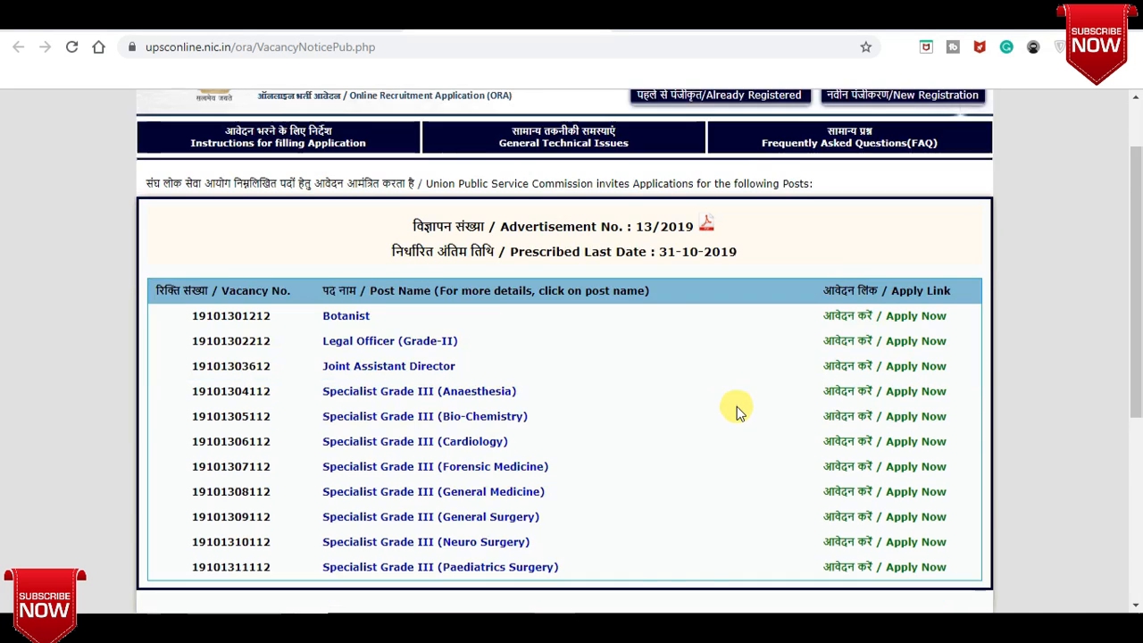
pyautogui.scroll(-1, 736, 410)
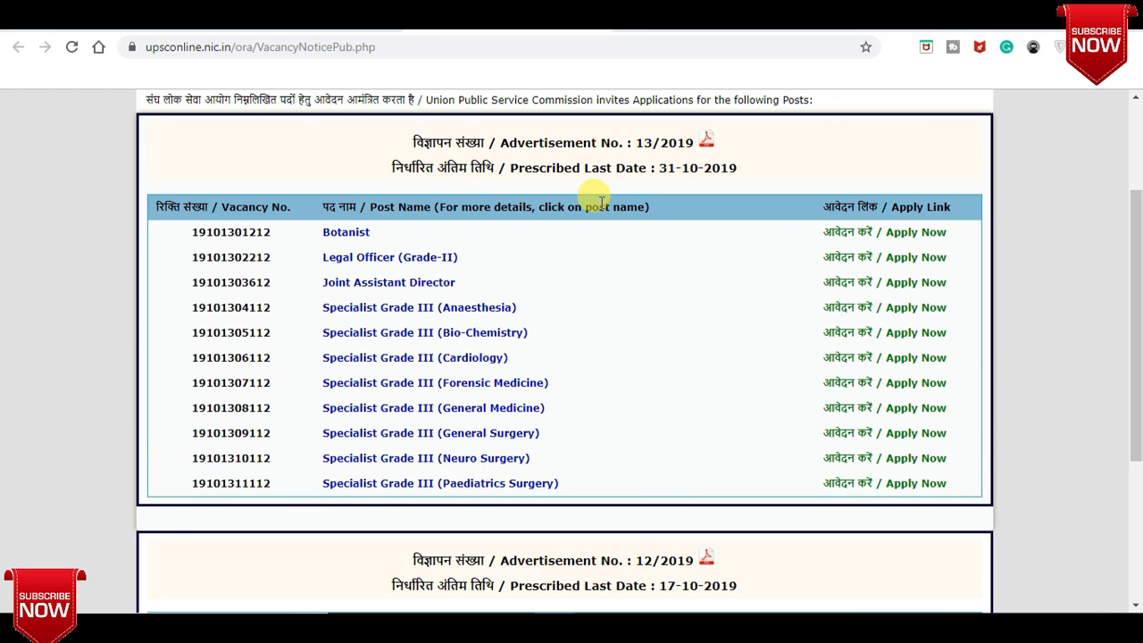
pyautogui.scroll(-3, 761, 234)
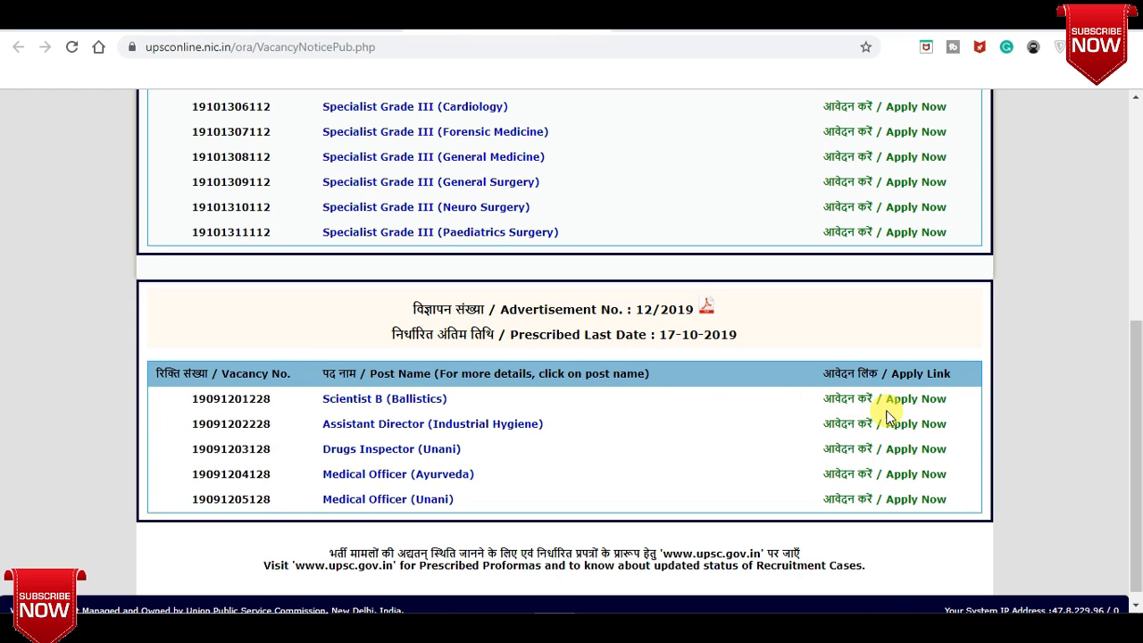
pyautogui.scroll(5, 628, 417)
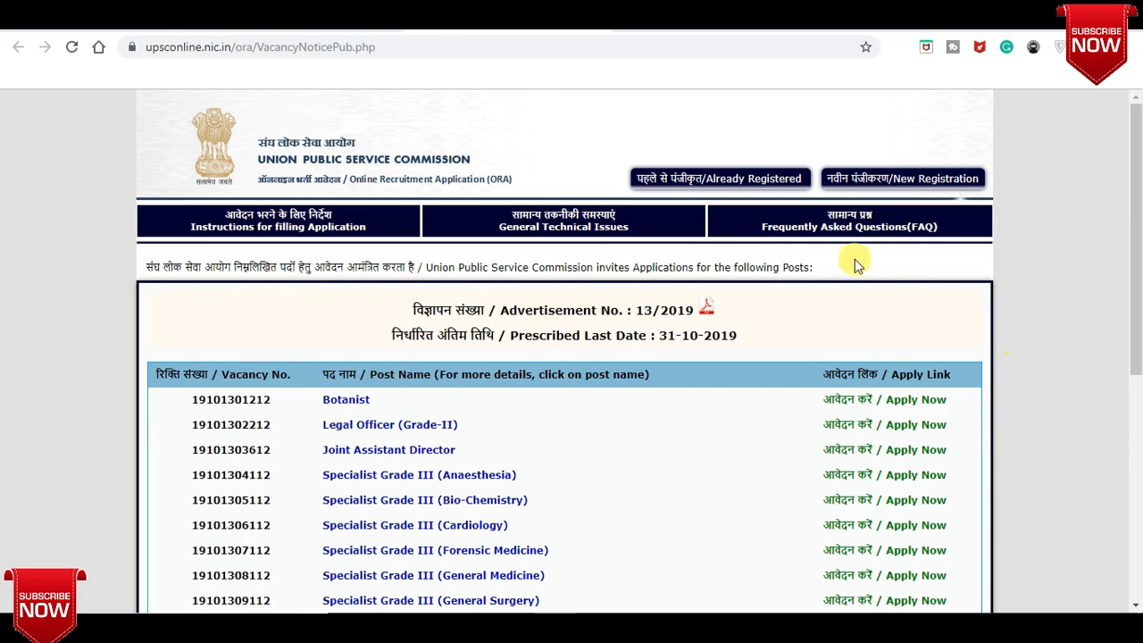
pyautogui.click(706, 308)
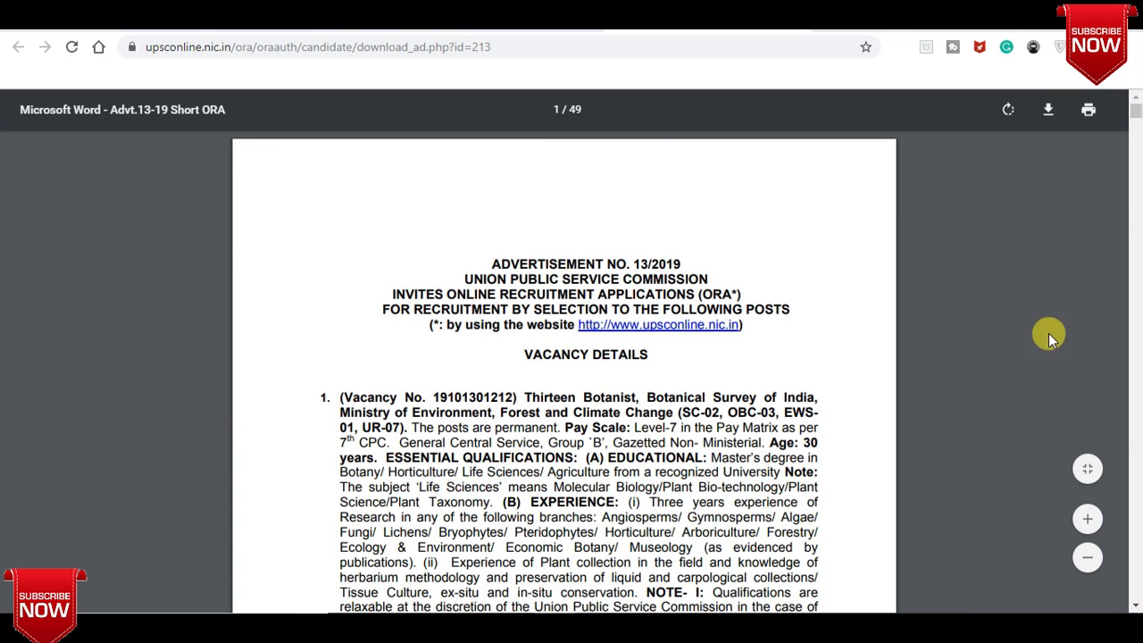
pyautogui.click(1087, 519)
pyautogui.click(1087, 519)
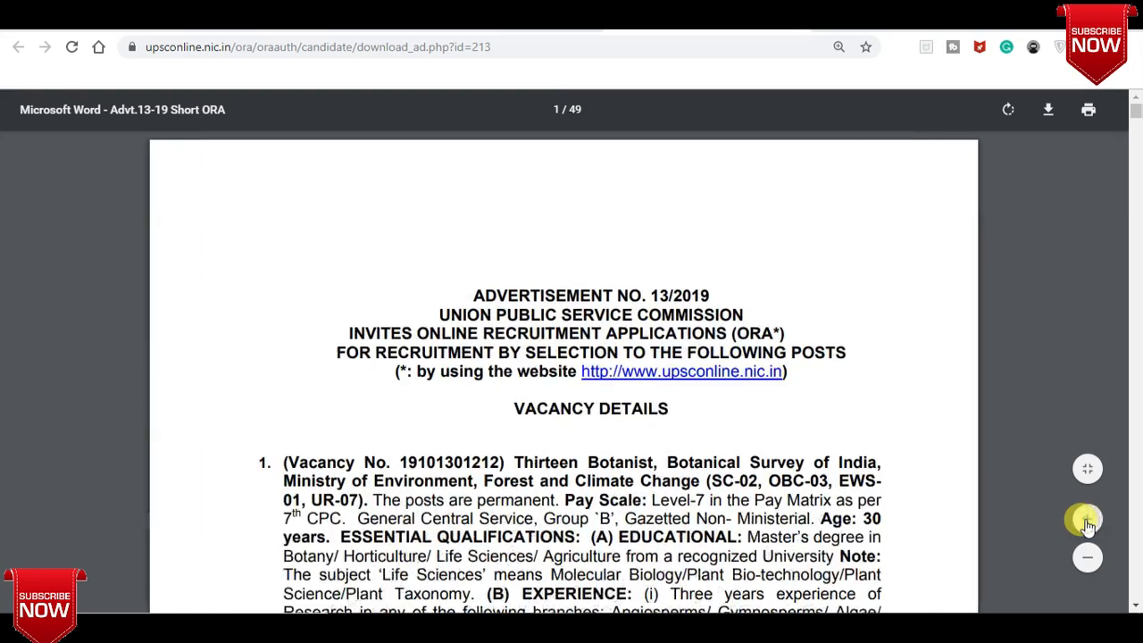
pyautogui.click(1088, 519)
pyautogui.click(1088, 521)
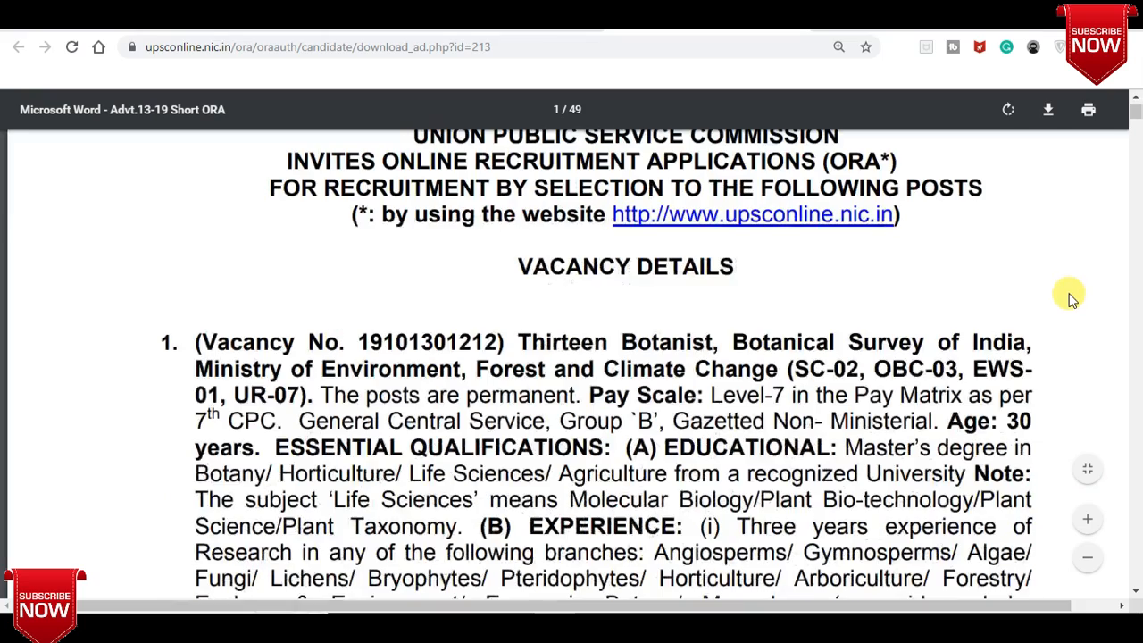
# Read through the advertisement, return to the vacancy list, and start the Joint Assistant Director application
pyautogui.scroll(-15, 1063, 307)
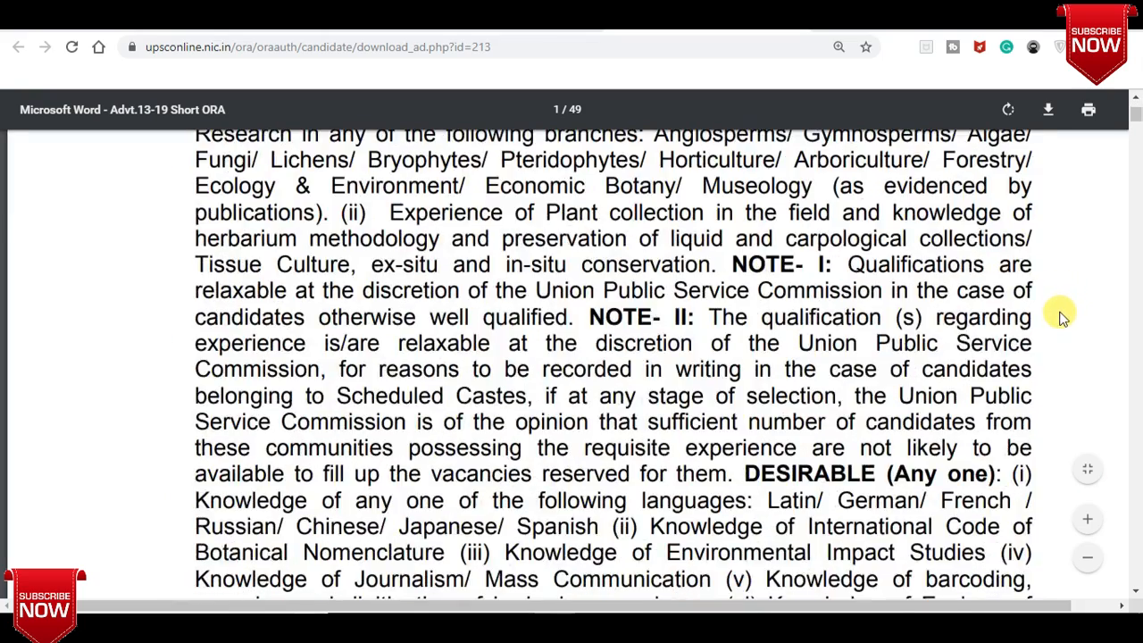
pyautogui.scroll(-15, 1060, 321)
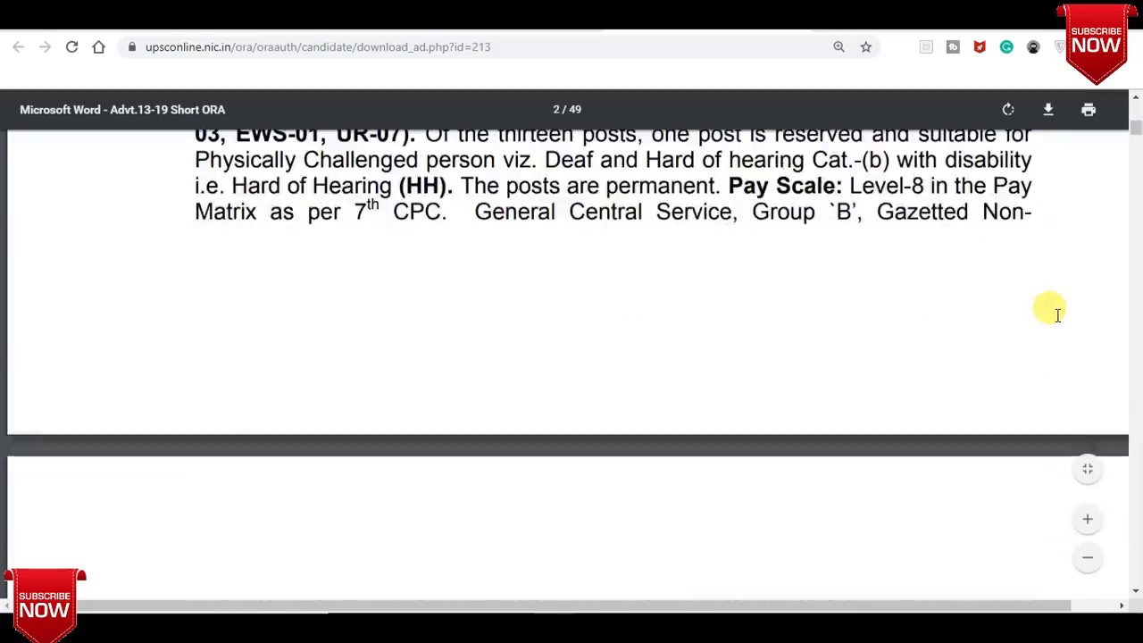
pyautogui.scroll(-20, 1056, 313)
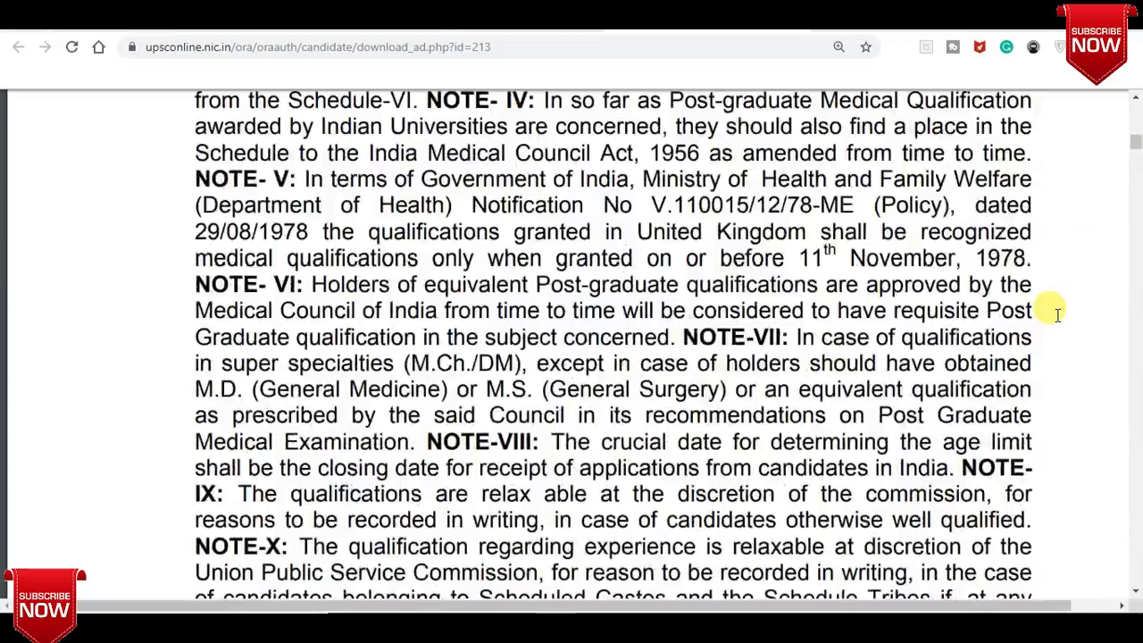
pyautogui.scroll(-20, 1056, 312)
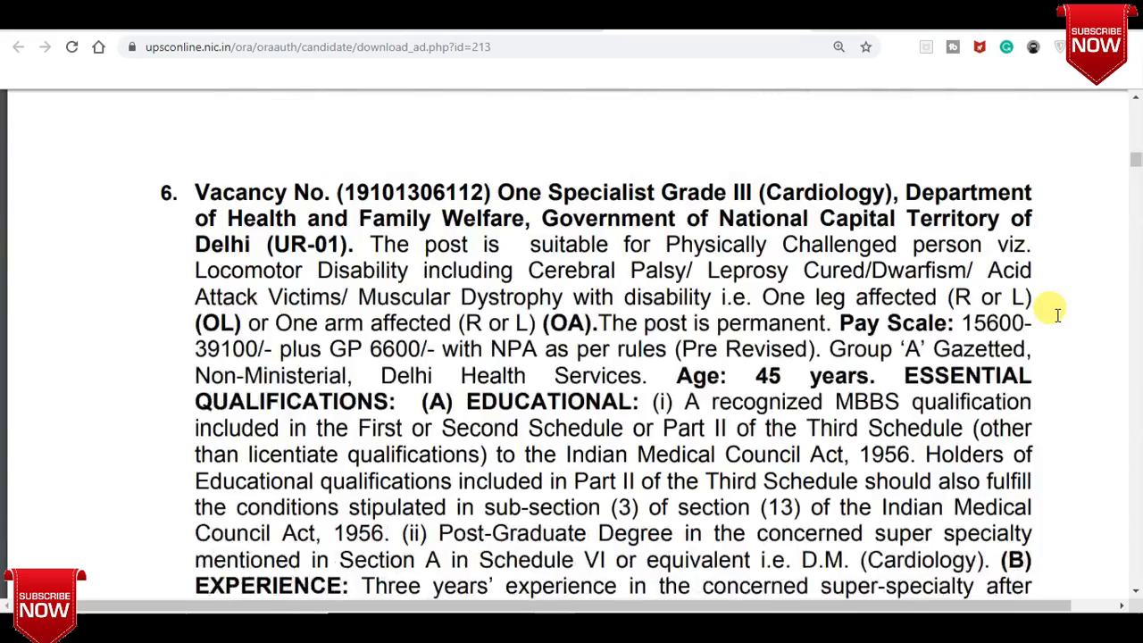
pyautogui.scroll(-6, 1056, 314)
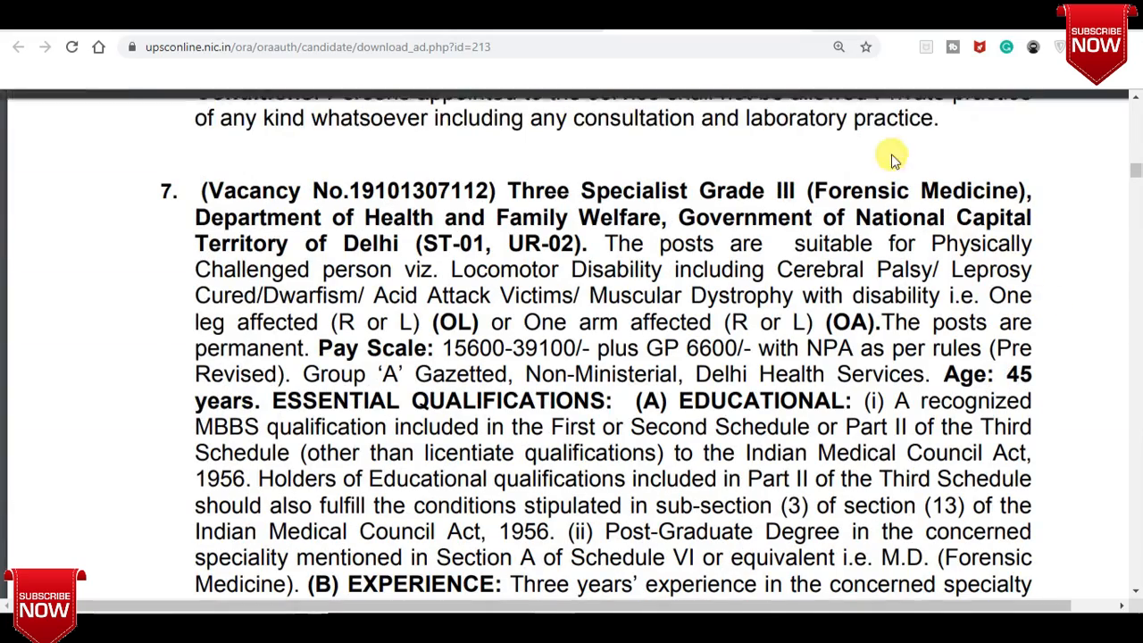
pyautogui.click(793, 29)
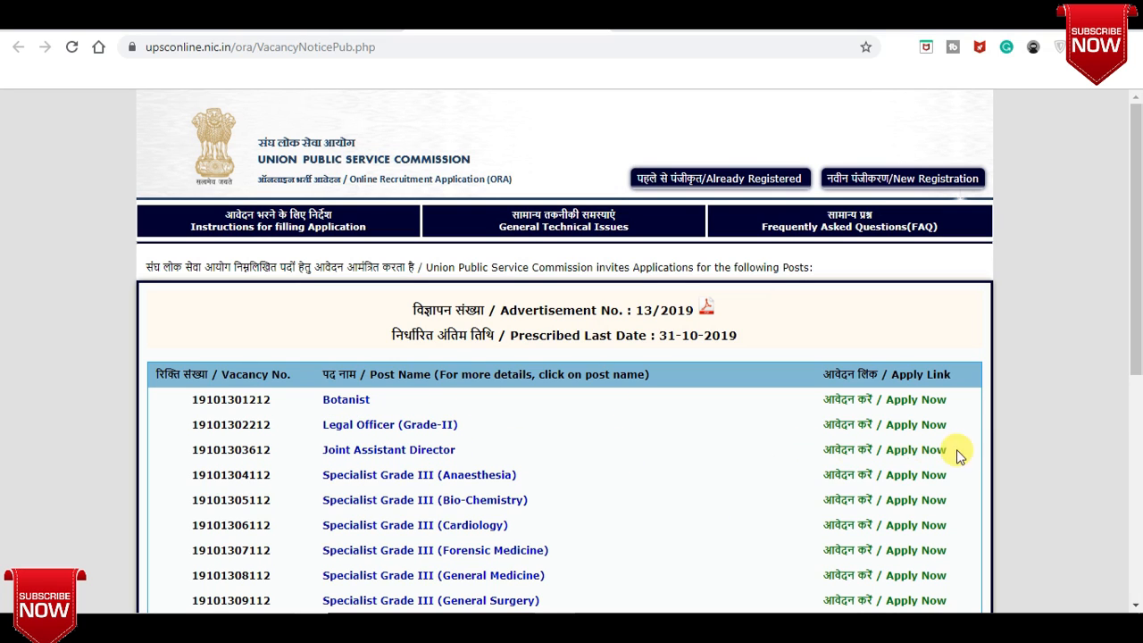
pyautogui.click(839, 453)
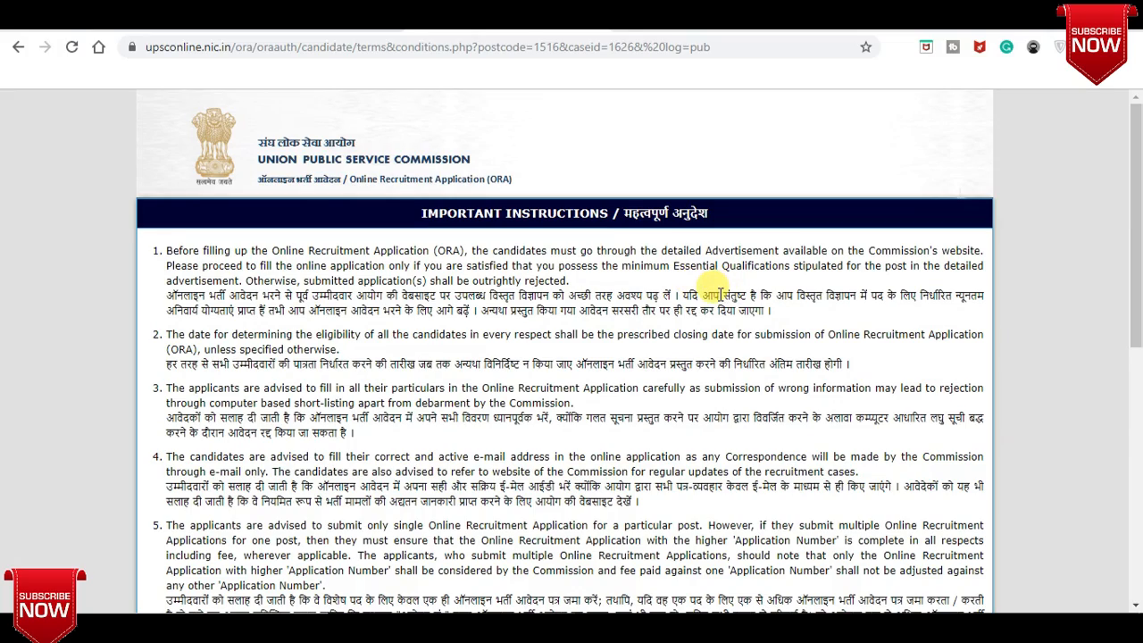
# Move past the Important Instructions and note pages to Terms and Conditions
pyautogui.scroll(-6, 714, 295)
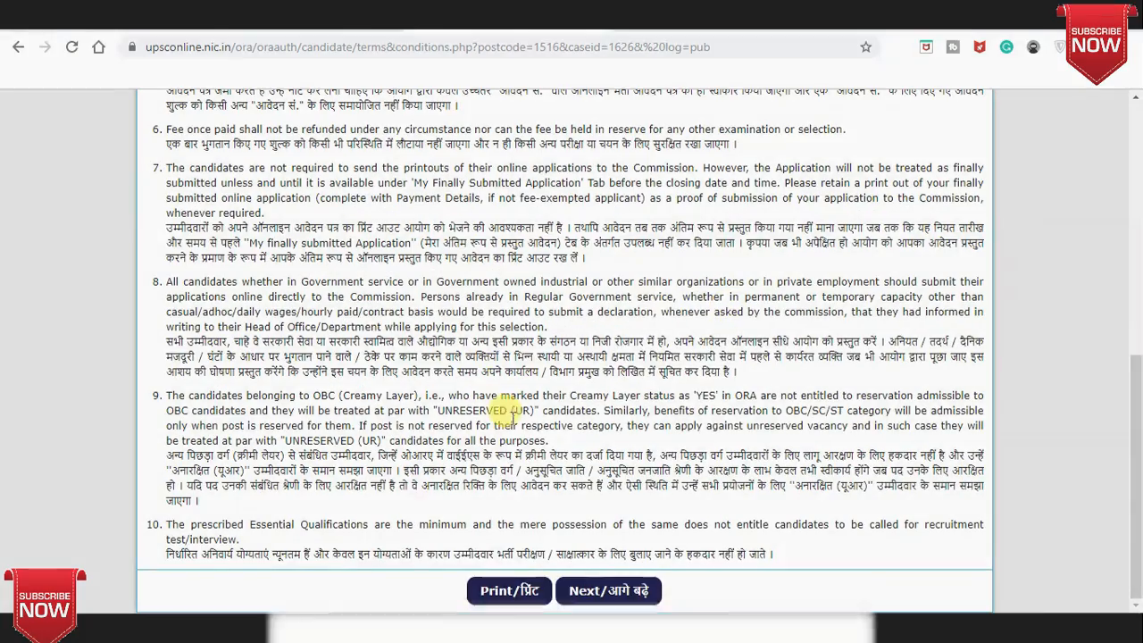
pyautogui.click(612, 593)
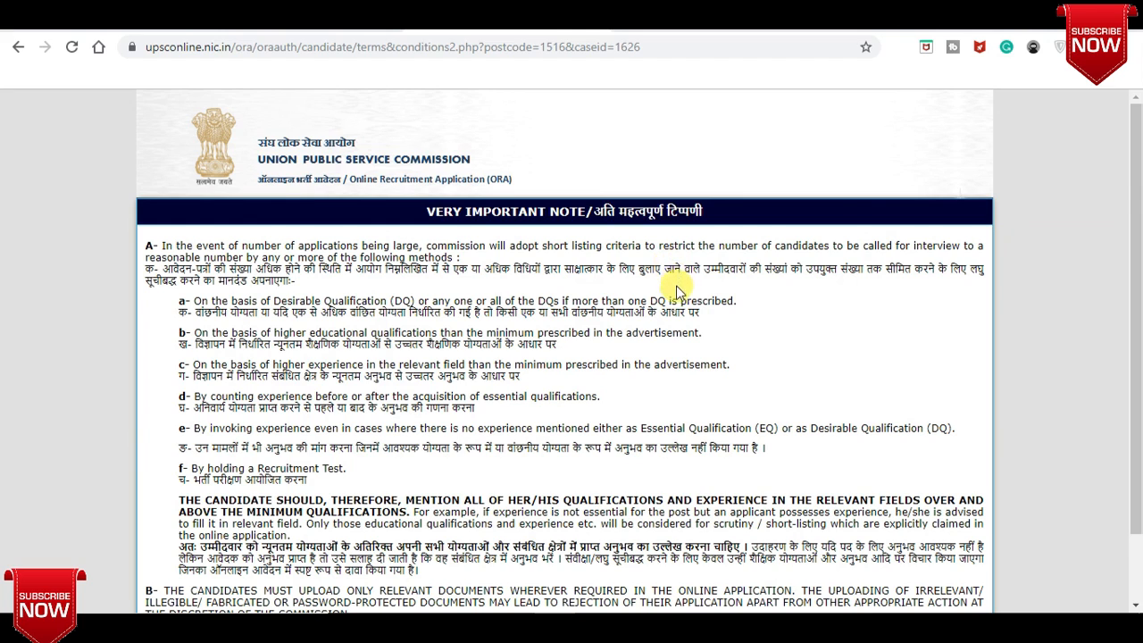
pyautogui.scroll(-1, 669, 300)
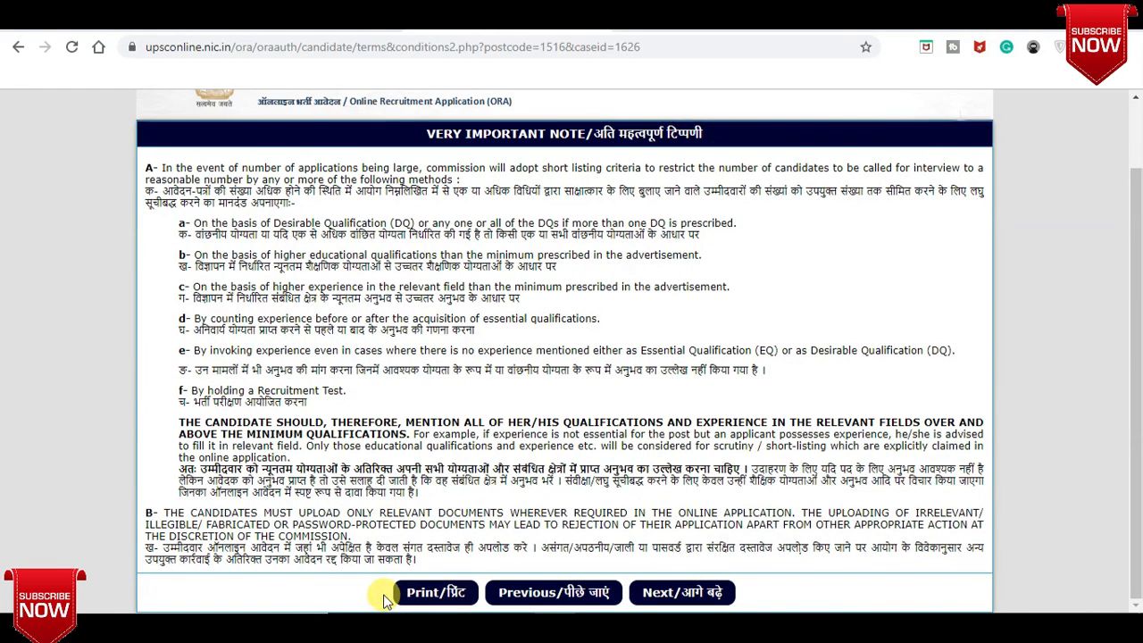
pyautogui.click(692, 592)
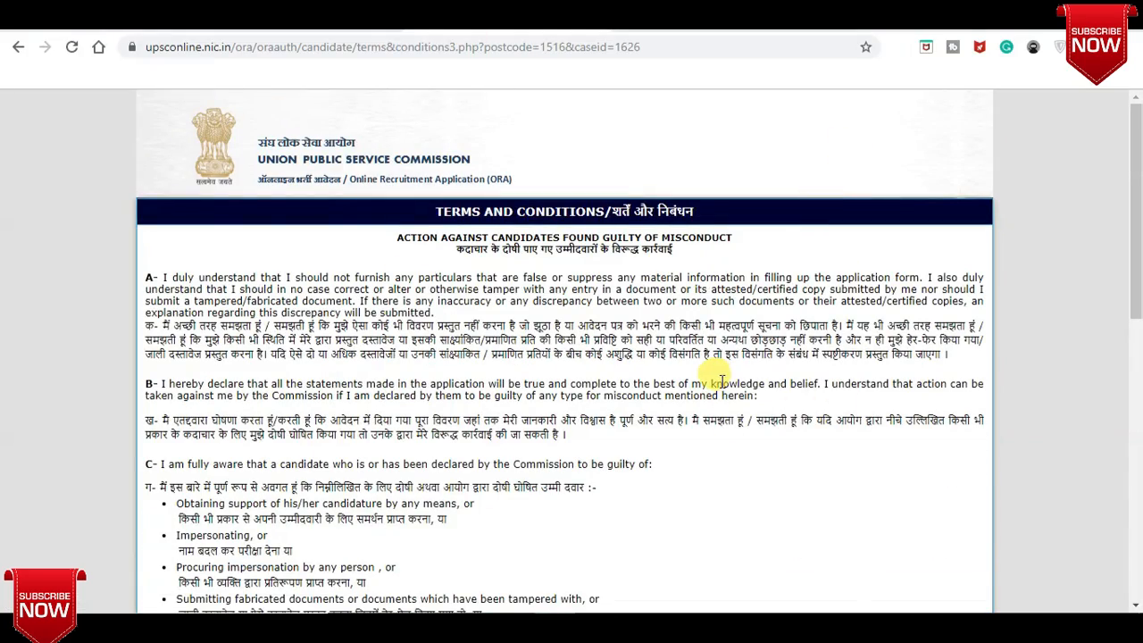
# Review the terms and tick the eligibility-and-terms declaration checkbox
pyautogui.scroll(-8, 722, 381)
pyautogui.scroll(1, 368, 295)
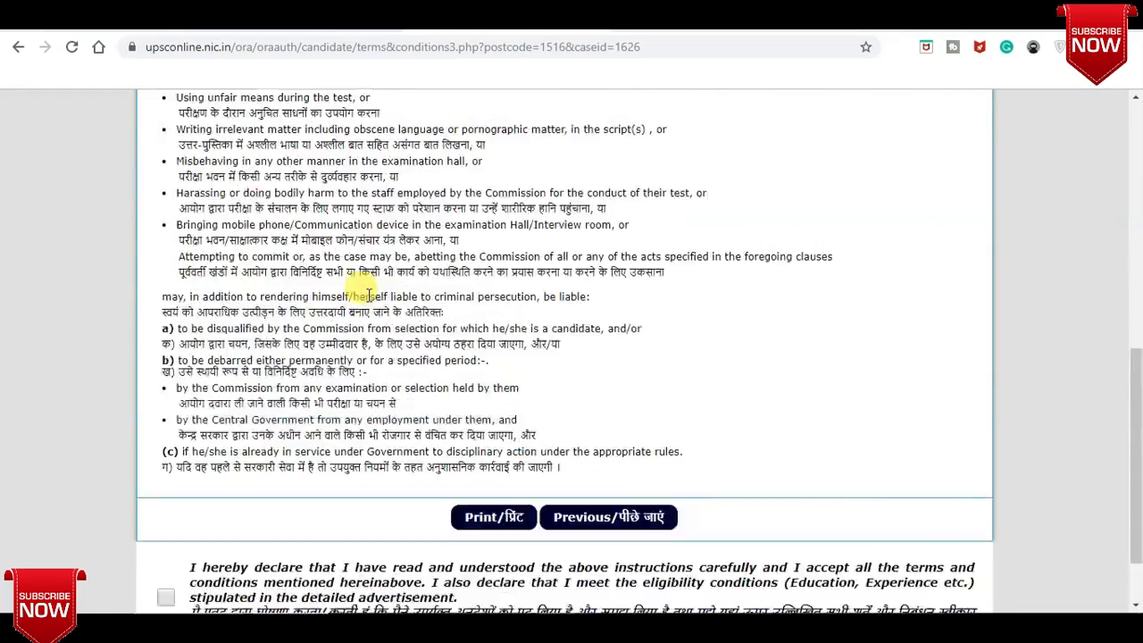
pyautogui.scroll(5, 367, 295)
pyautogui.scroll(-6, 378, 327)
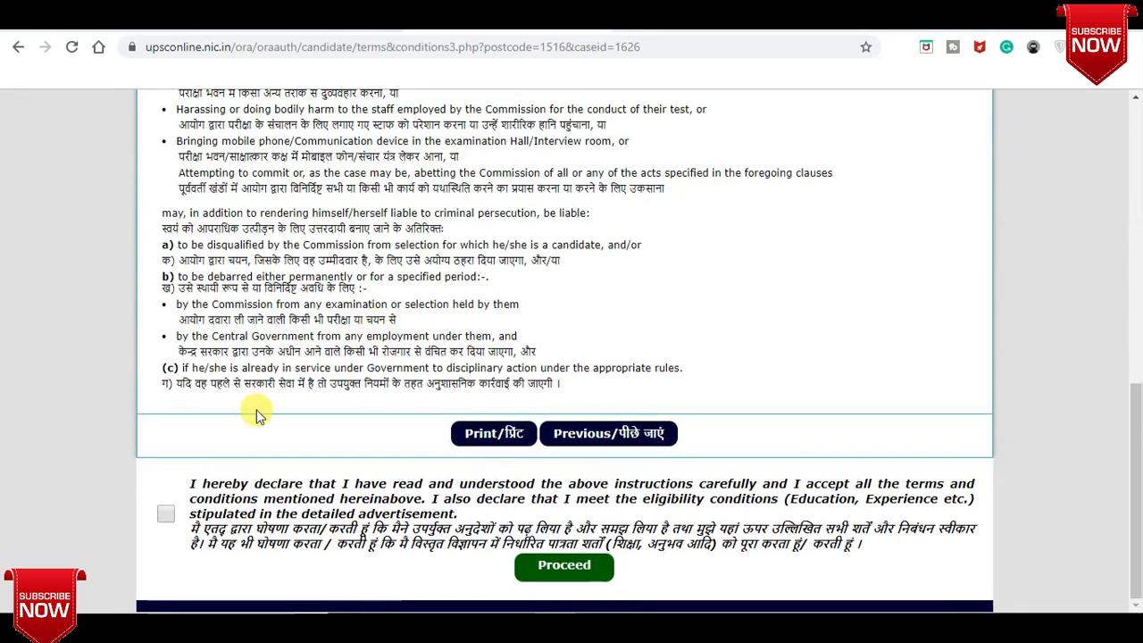
pyautogui.click(164, 515)
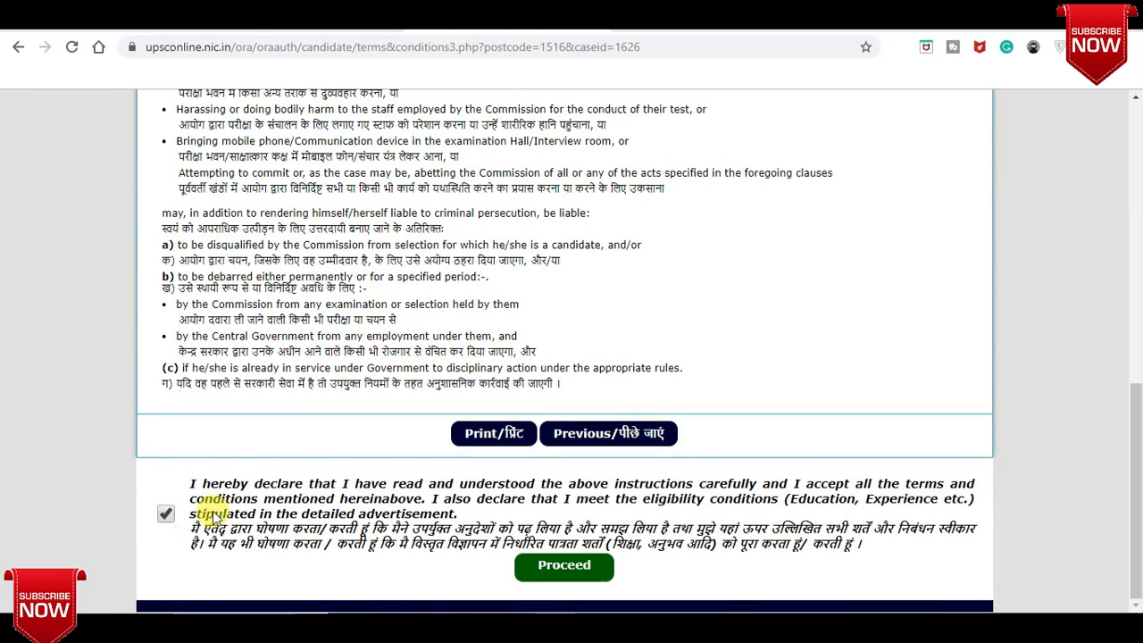
# Proceed to User Login and choose New Registration
pyautogui.click(547, 565)
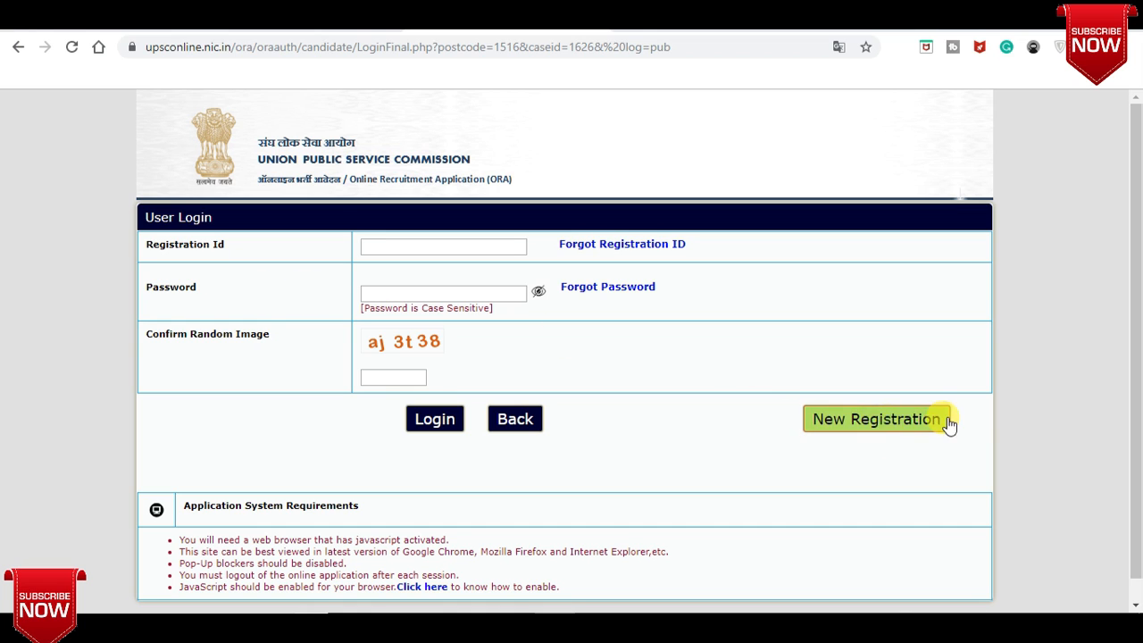
pyautogui.click(872, 429)
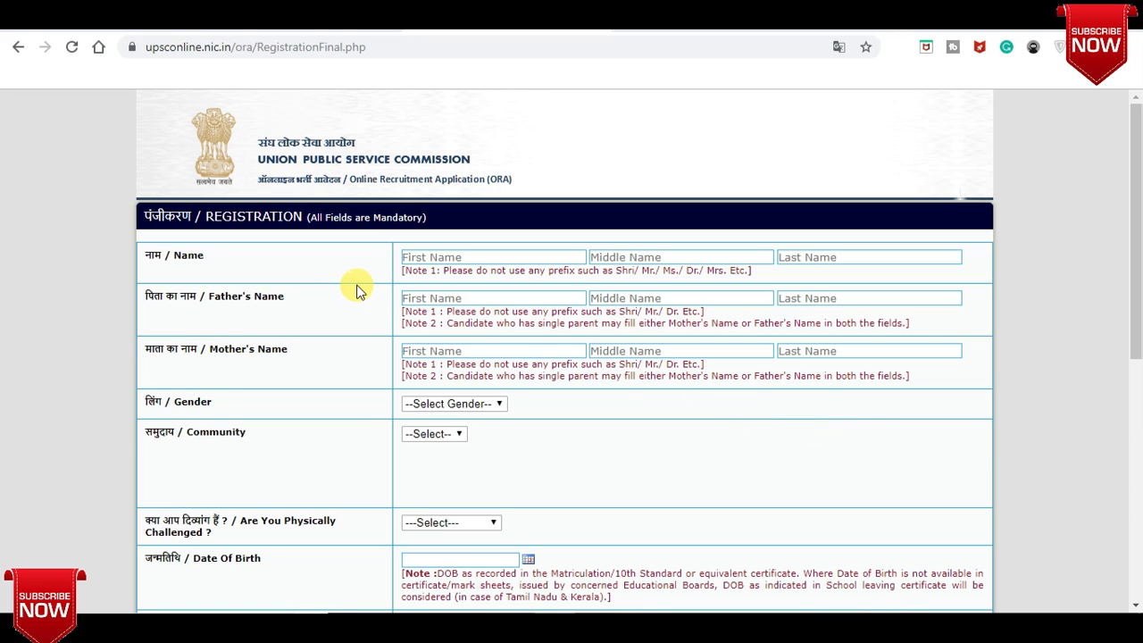
# Fill in the candidate's, father's and mother's names
pyautogui.click(478, 257)
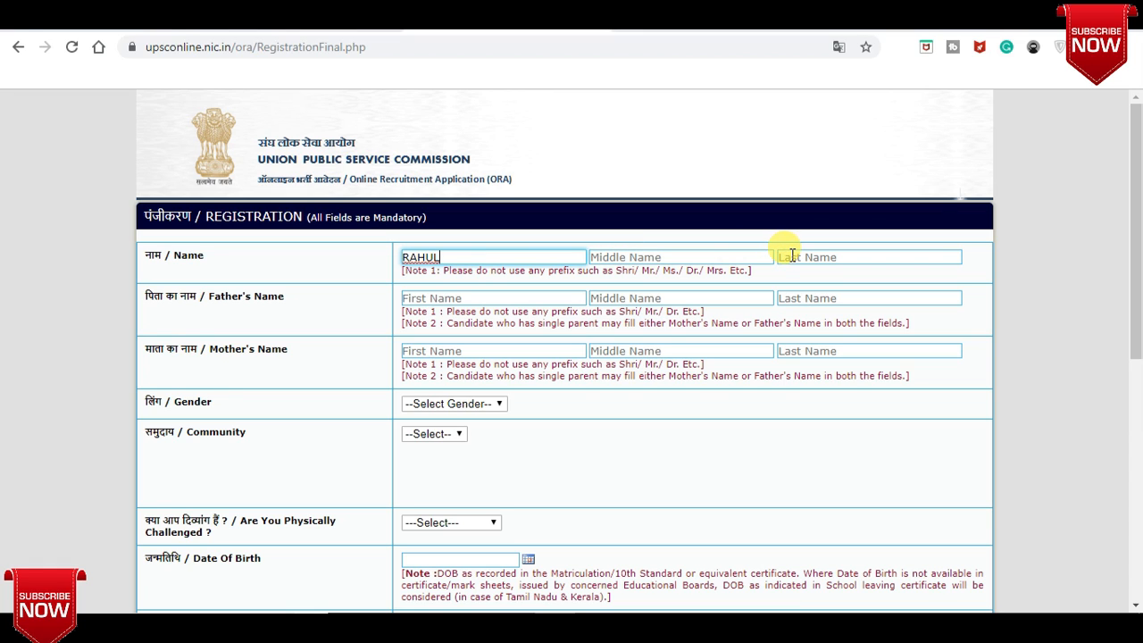
pyautogui.click(532, 300)
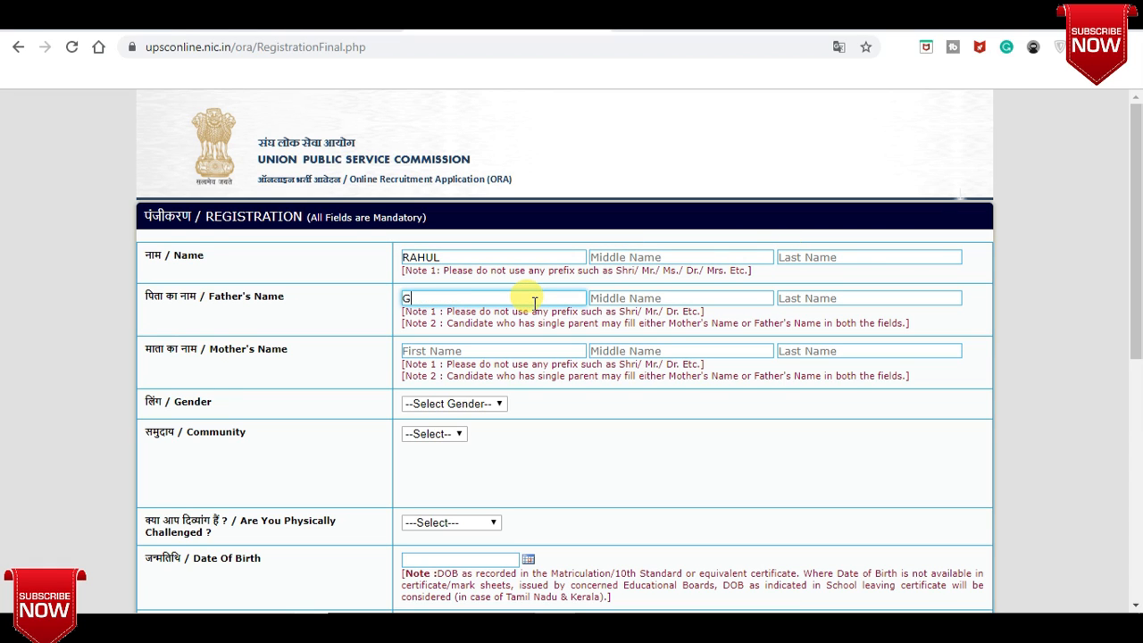
pyautogui.click(655, 295)
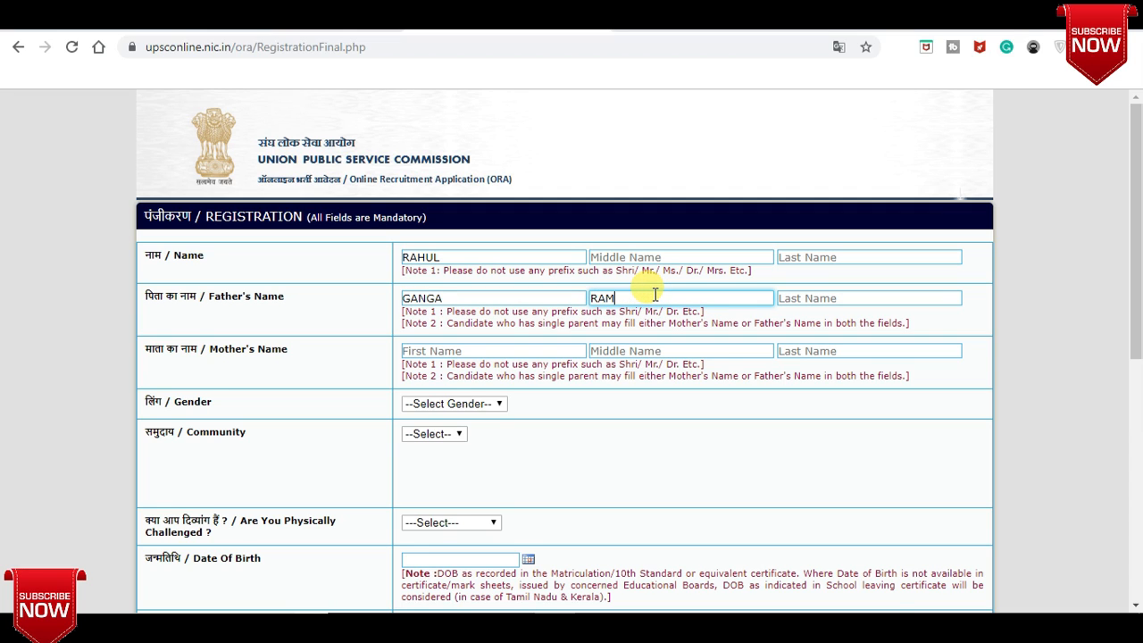
pyautogui.click(497, 348)
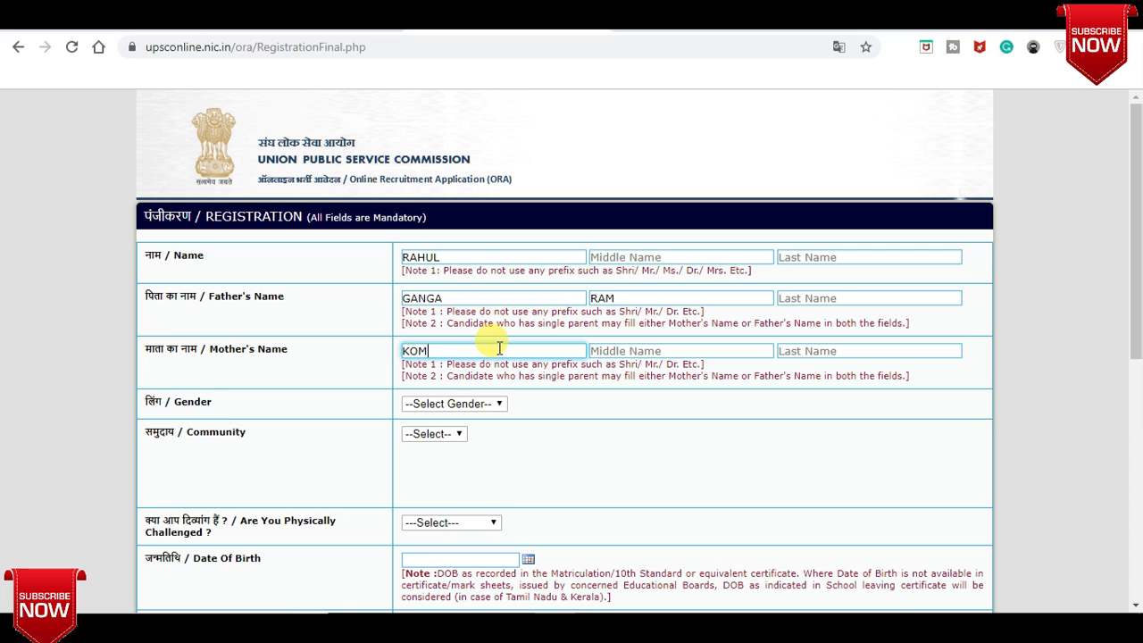
# Set gender to Male and community to OBC
pyautogui.scroll(-1, 522, 355)
pyautogui.click(448, 321)
pyautogui.click(429, 347)
pyautogui.click(442, 352)
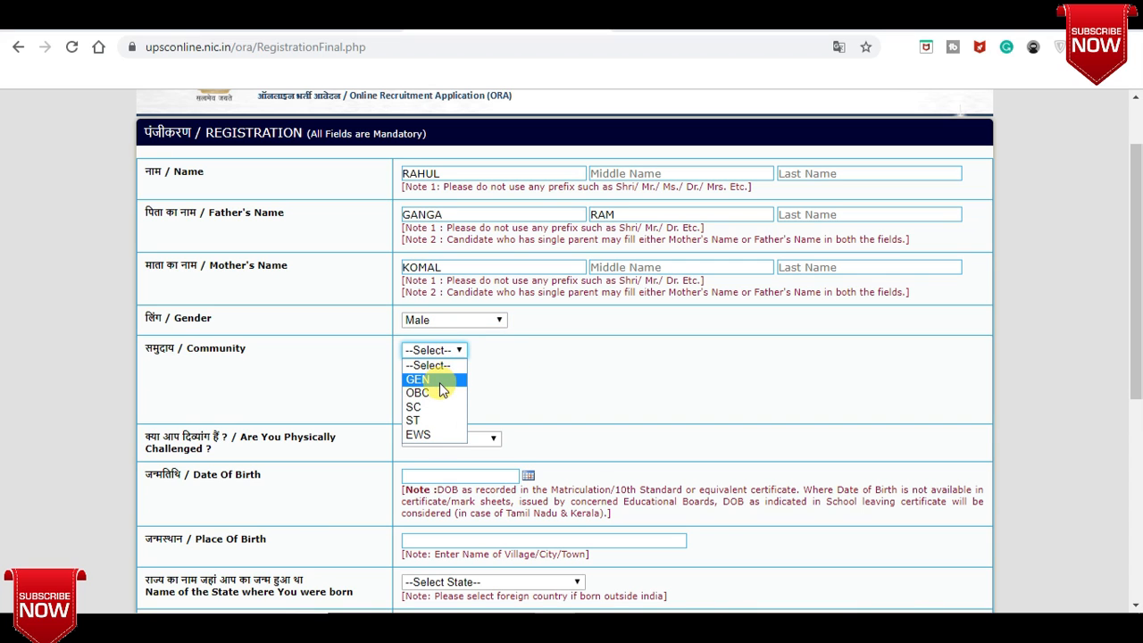
pyautogui.click(437, 393)
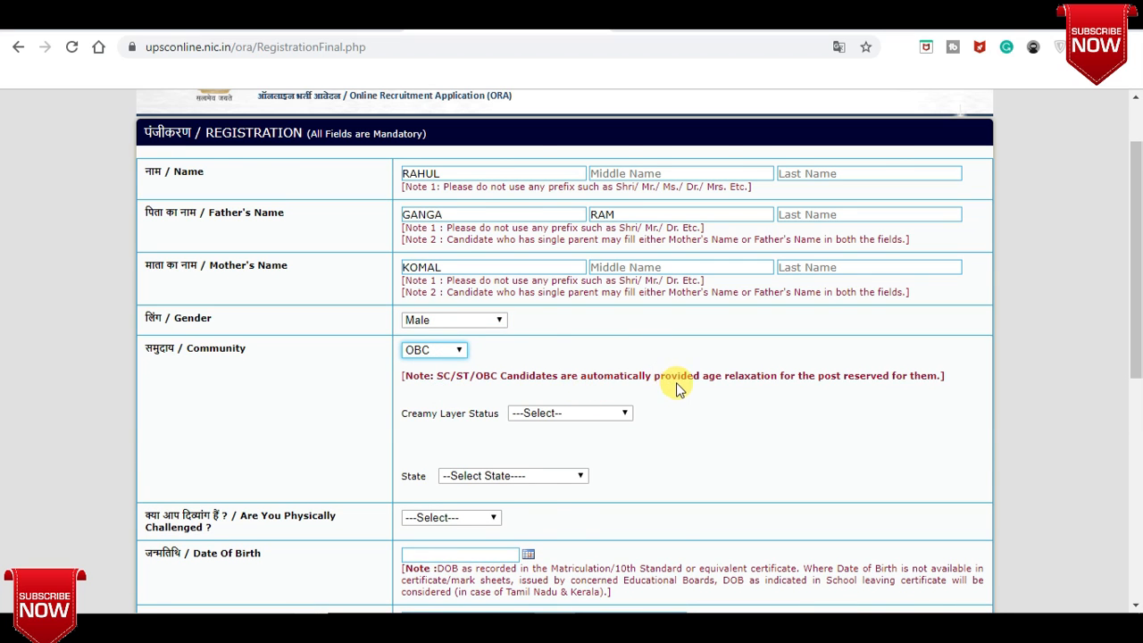
pyautogui.scroll(-1, 677, 389)
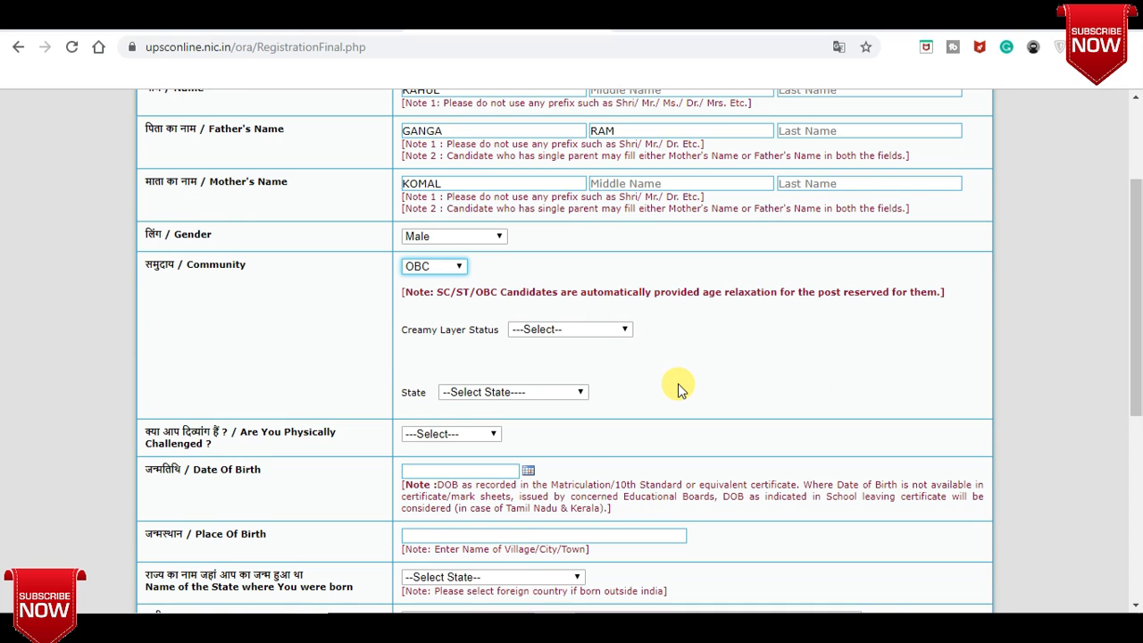
# Set the OBC creamy layer status to YES
pyautogui.click(571, 330)
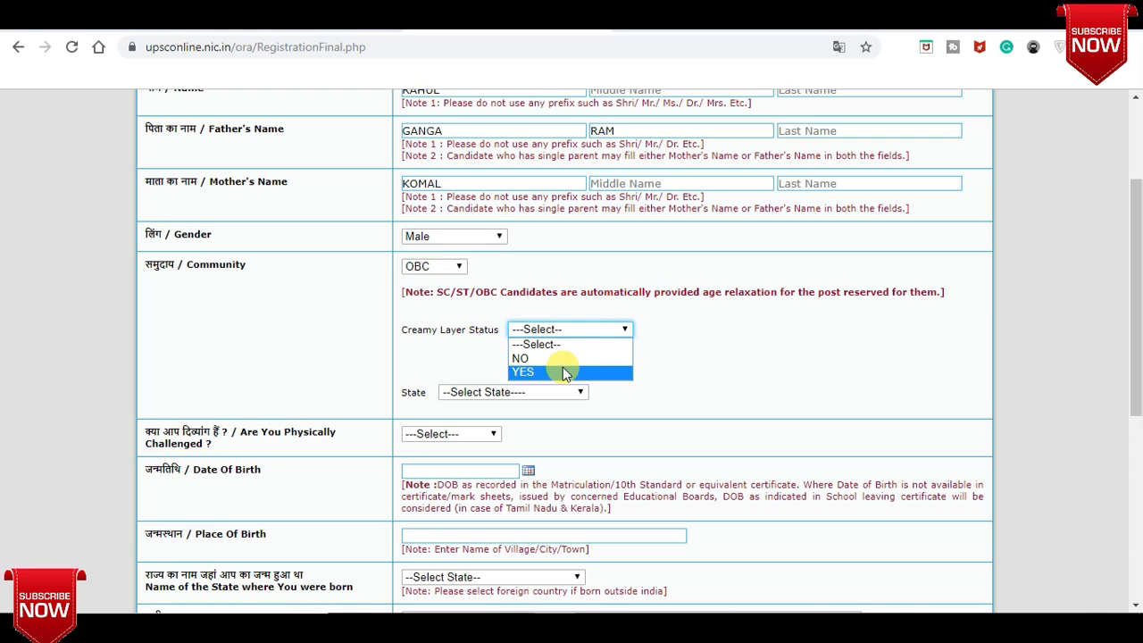
pyautogui.click(563, 362)
pyautogui.click(572, 331)
pyautogui.click(568, 373)
# Choose state Uttar Pradesh and caste Bhurji or Bharbhuja, Bharbhunja, Bhooj, Kandu
pyautogui.click(539, 417)
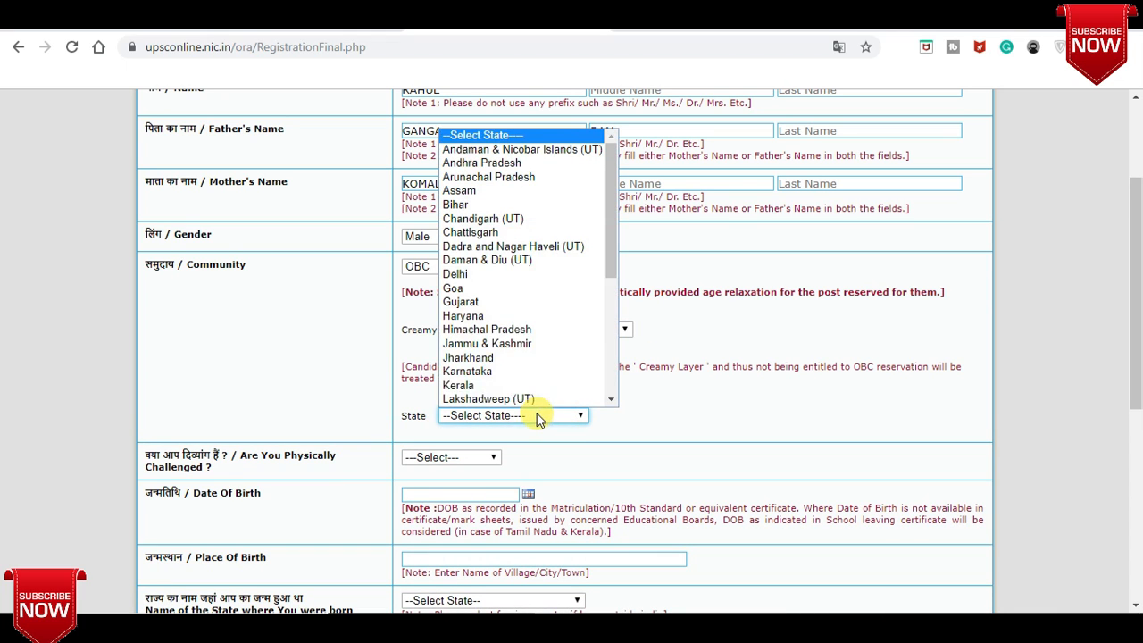
pyautogui.scroll(-5, 564, 307)
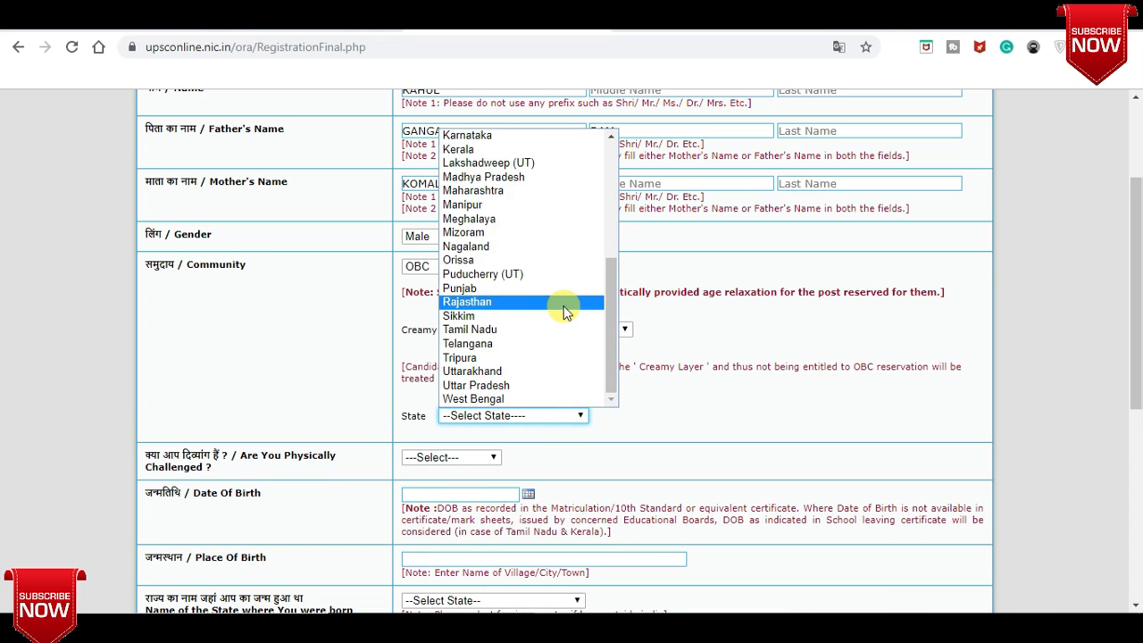
pyautogui.click(547, 386)
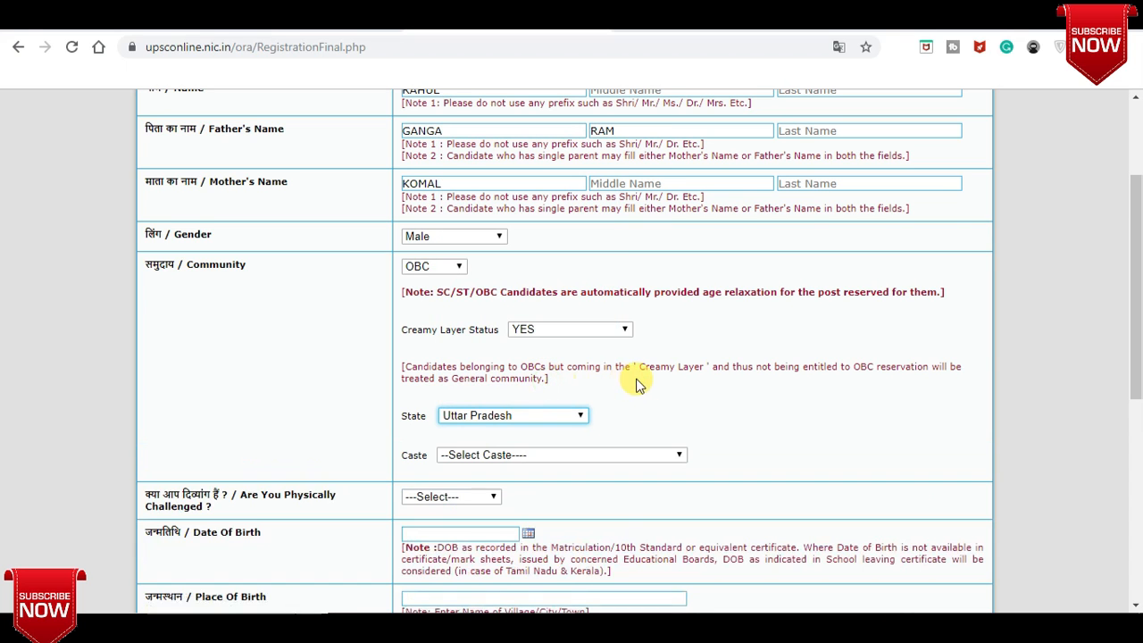
pyautogui.scroll(-1, 678, 388)
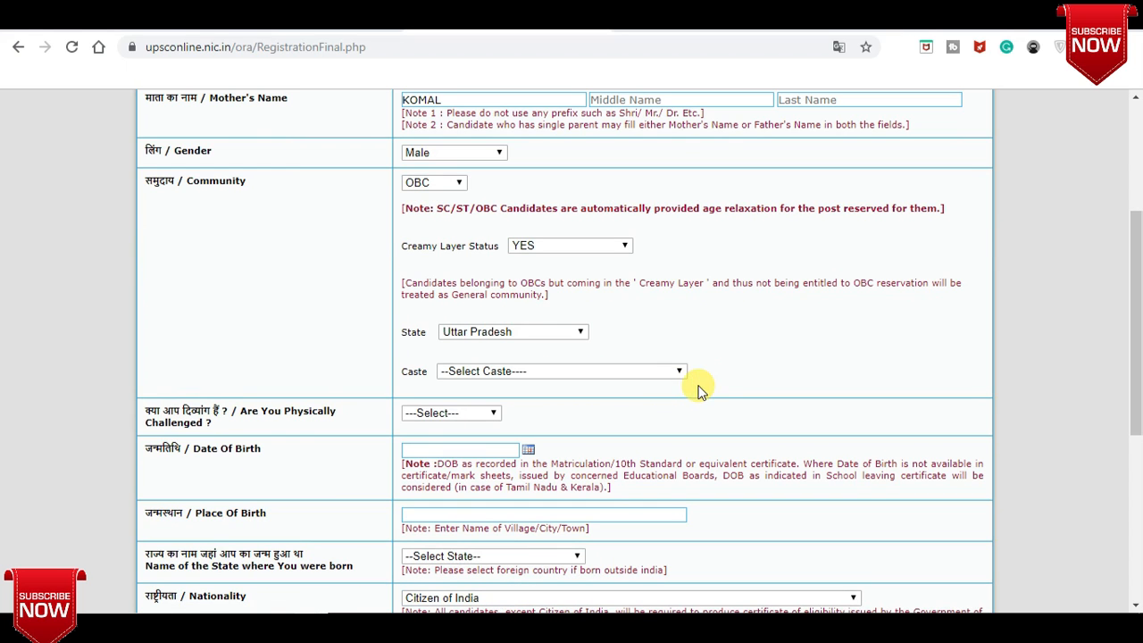
pyautogui.click(554, 374)
pyautogui.scroll(-1, 607, 268)
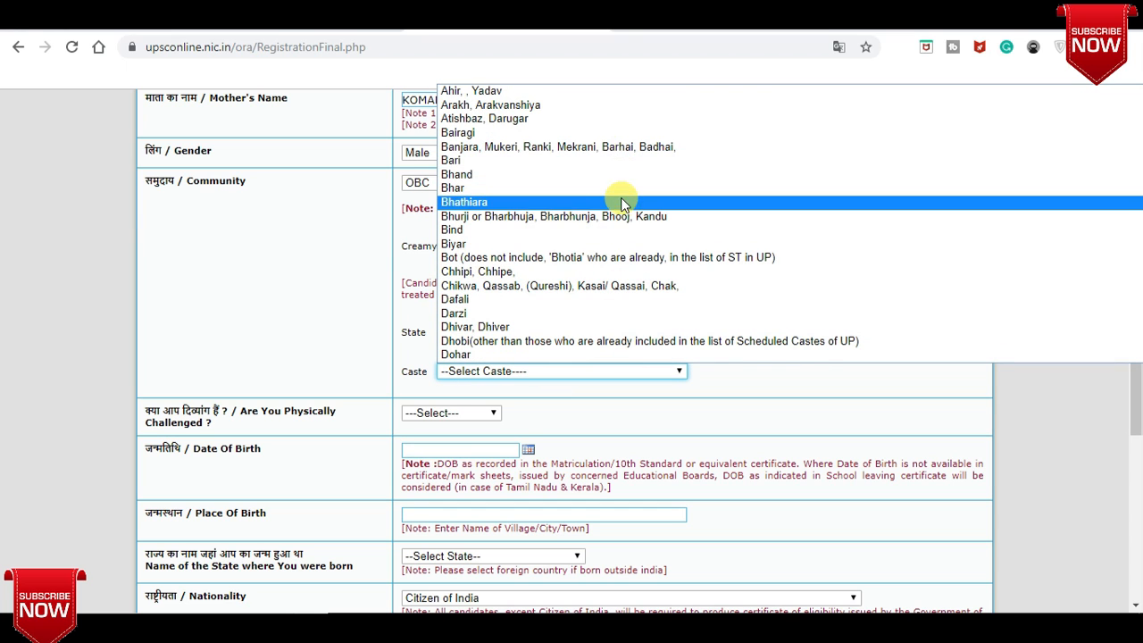
pyautogui.click(622, 216)
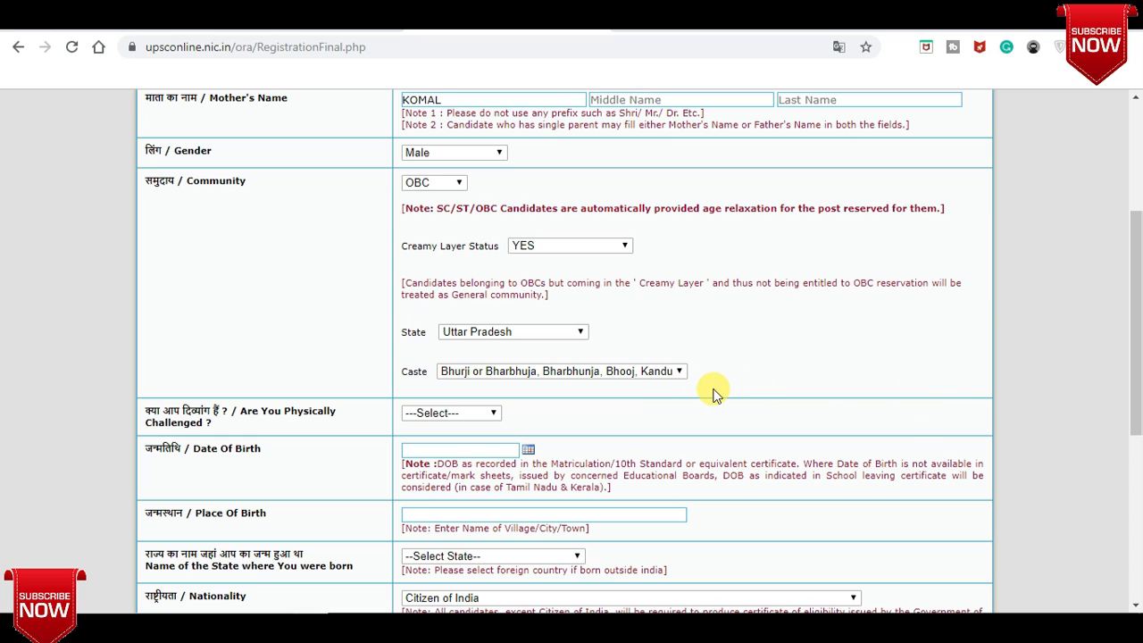
pyautogui.scroll(-2, 716, 394)
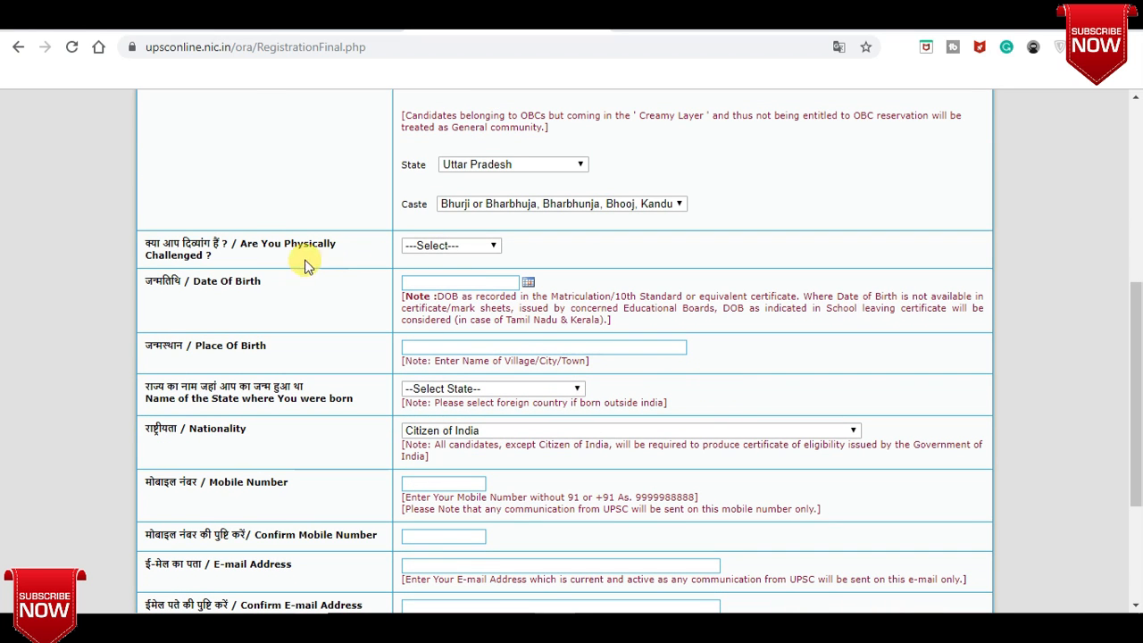
# Answer NO to Physically Challenged
pyautogui.click(431, 245)
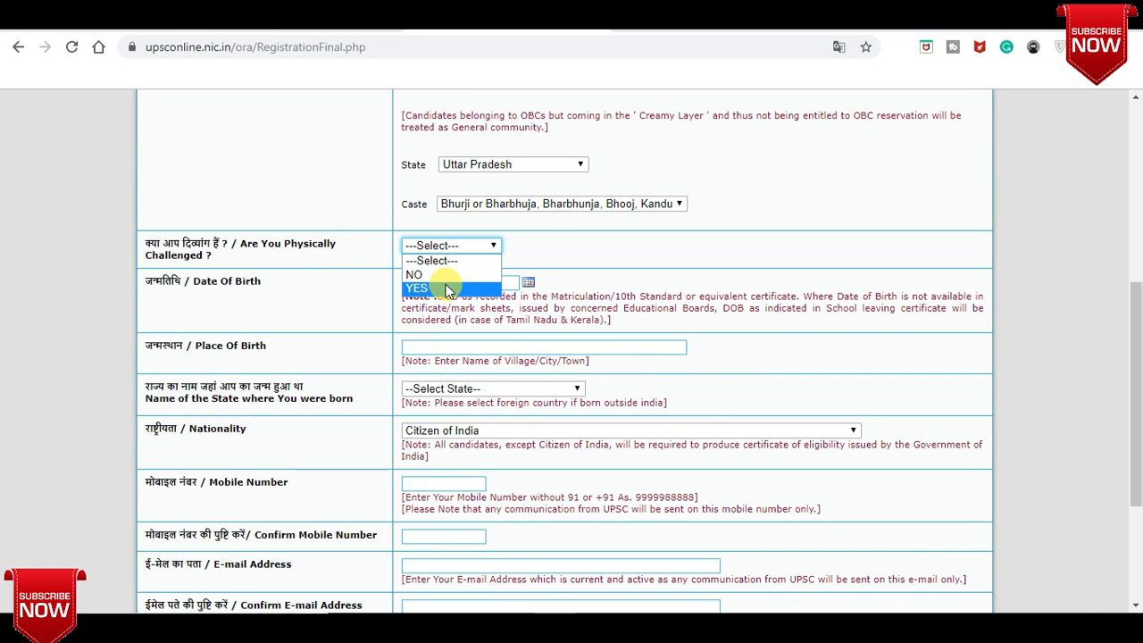
pyautogui.click(441, 288)
pyautogui.click(449, 245)
pyautogui.click(447, 276)
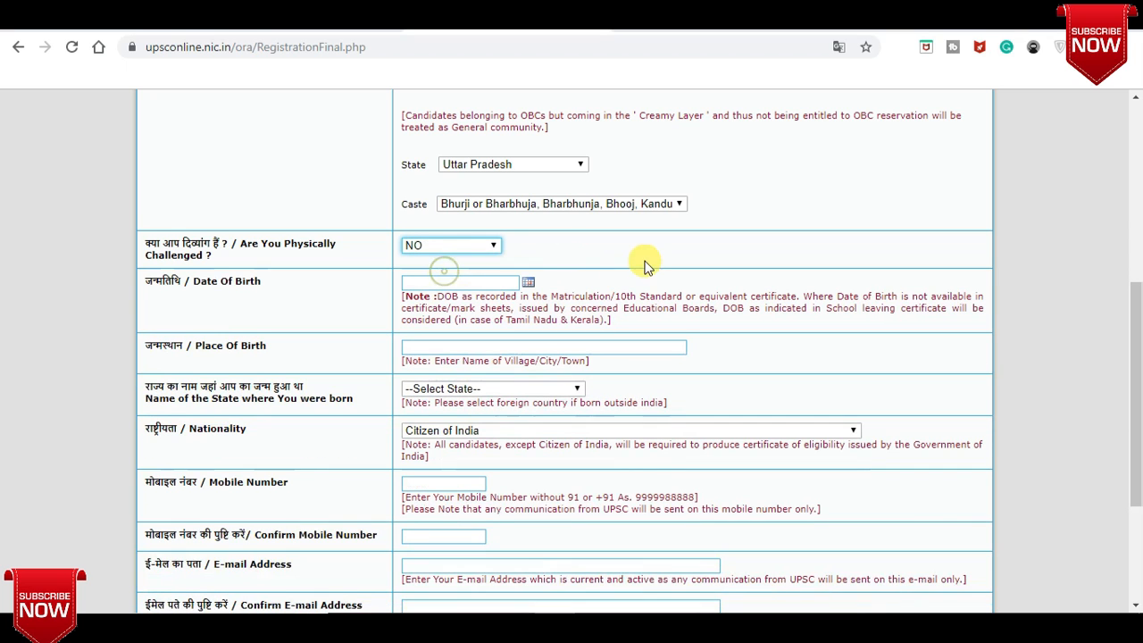
# Set the date of birth to 01/10/1997
pyautogui.click(528, 283)
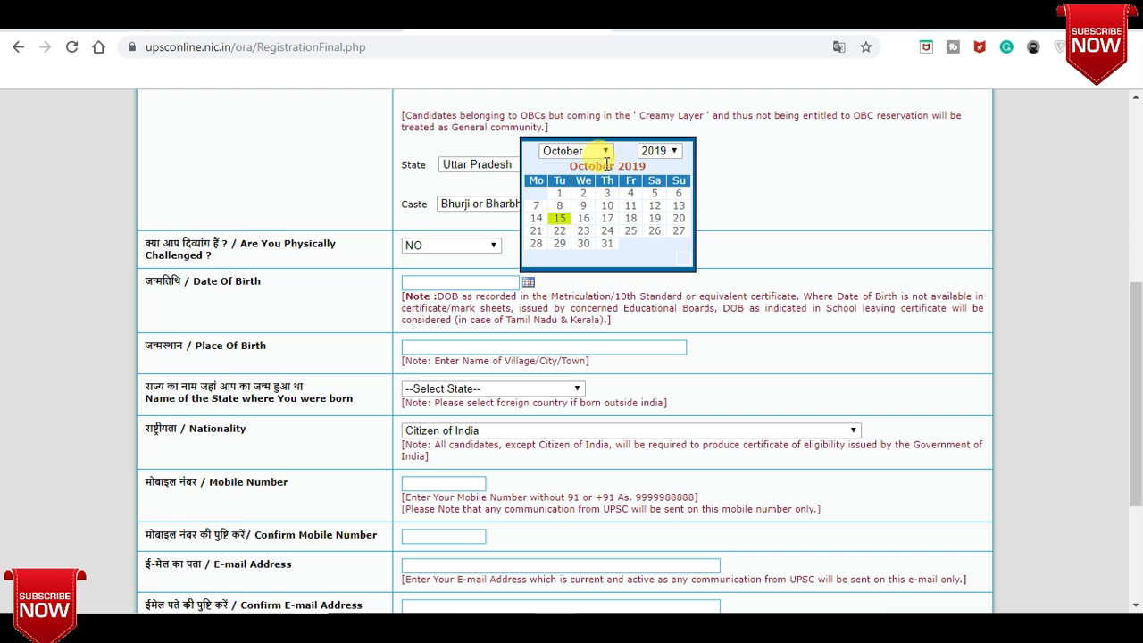
pyautogui.click(661, 151)
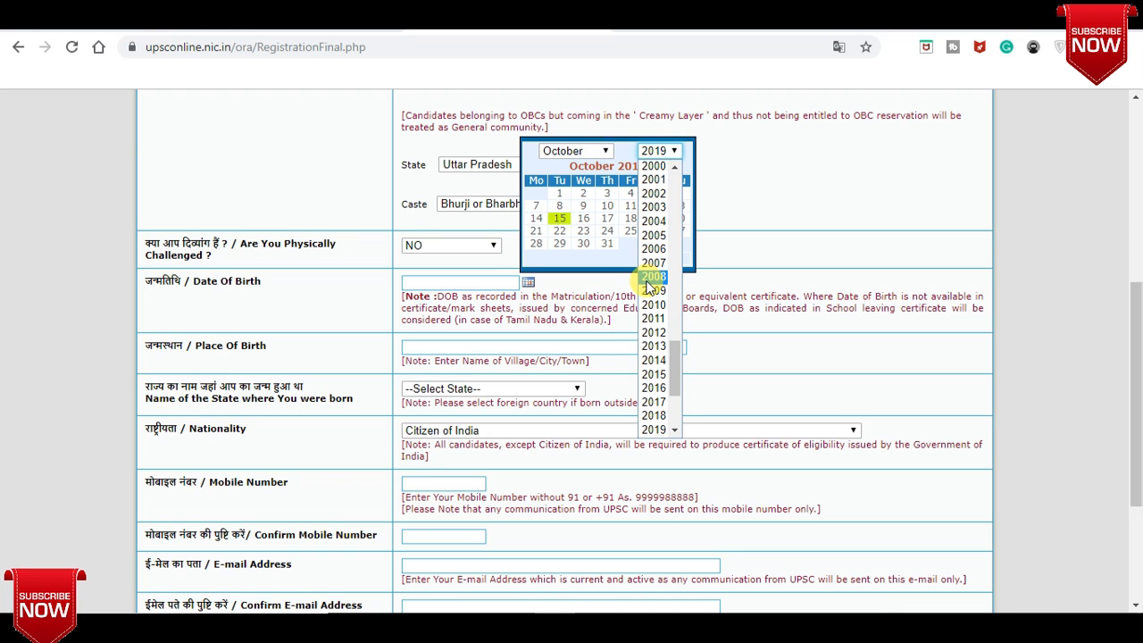
pyautogui.press('Home')
pyautogui.write('1997')
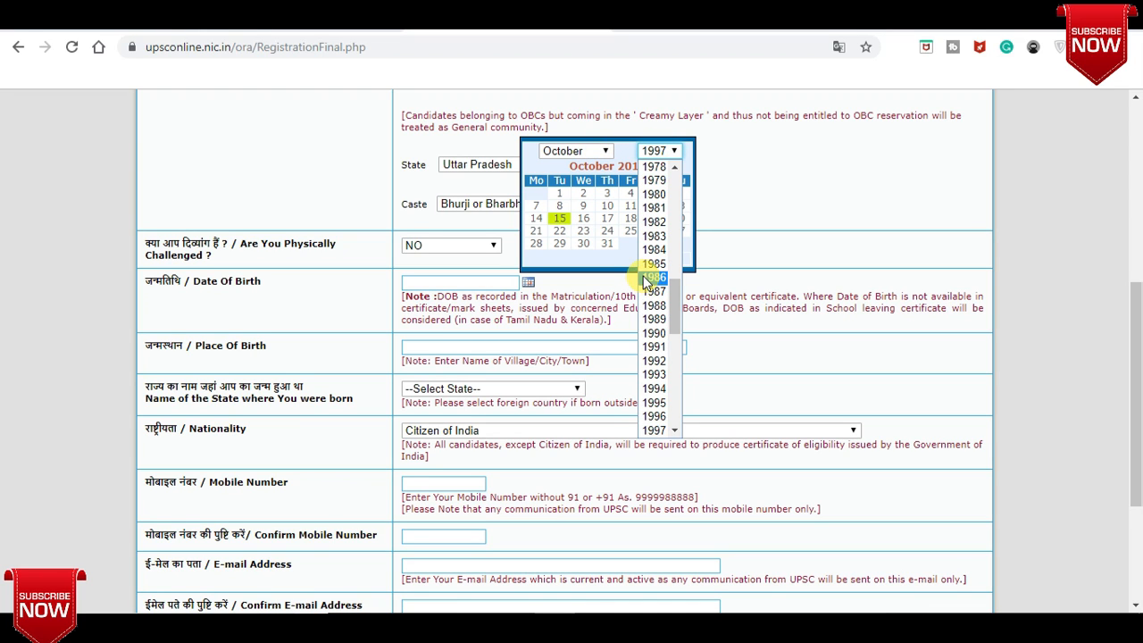
pyautogui.click(655, 430)
pyautogui.click(751, 248)
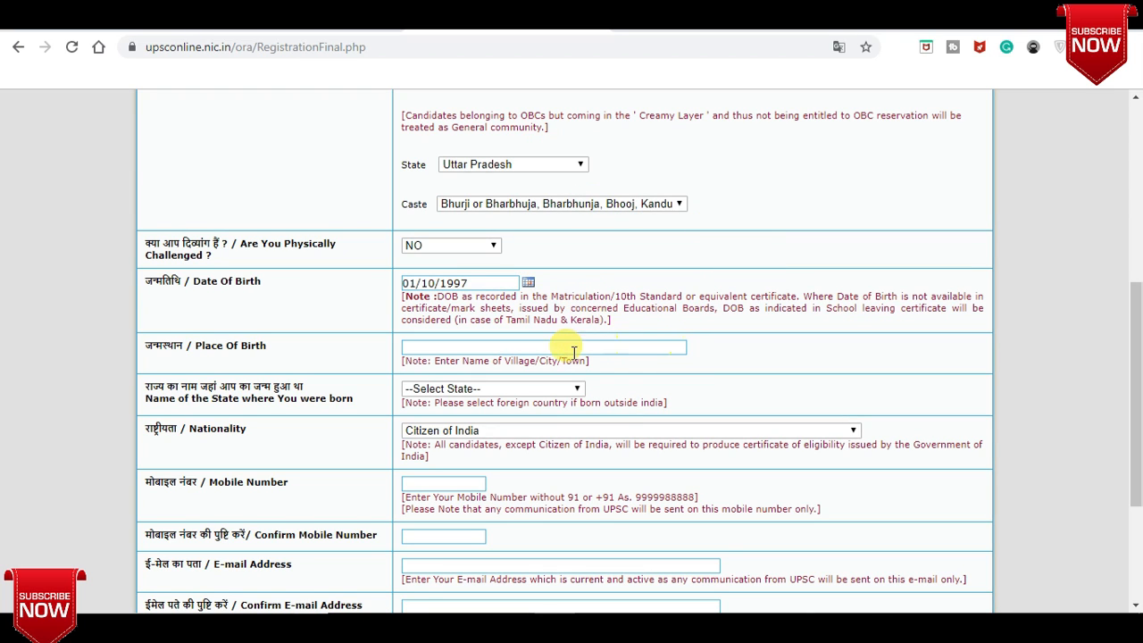
# Enter birthplace KANPUR, state Uttar Pradesh, and nationality Indian-origin migrant from Uganda
pyautogui.click(530, 345)
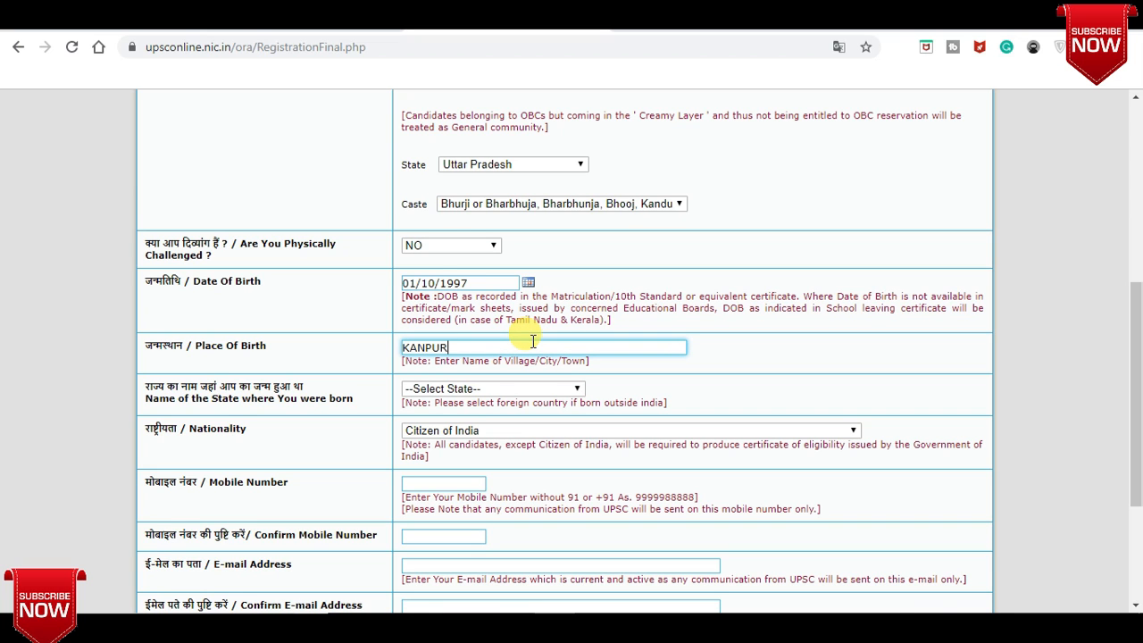
pyautogui.scroll(-1, 651, 345)
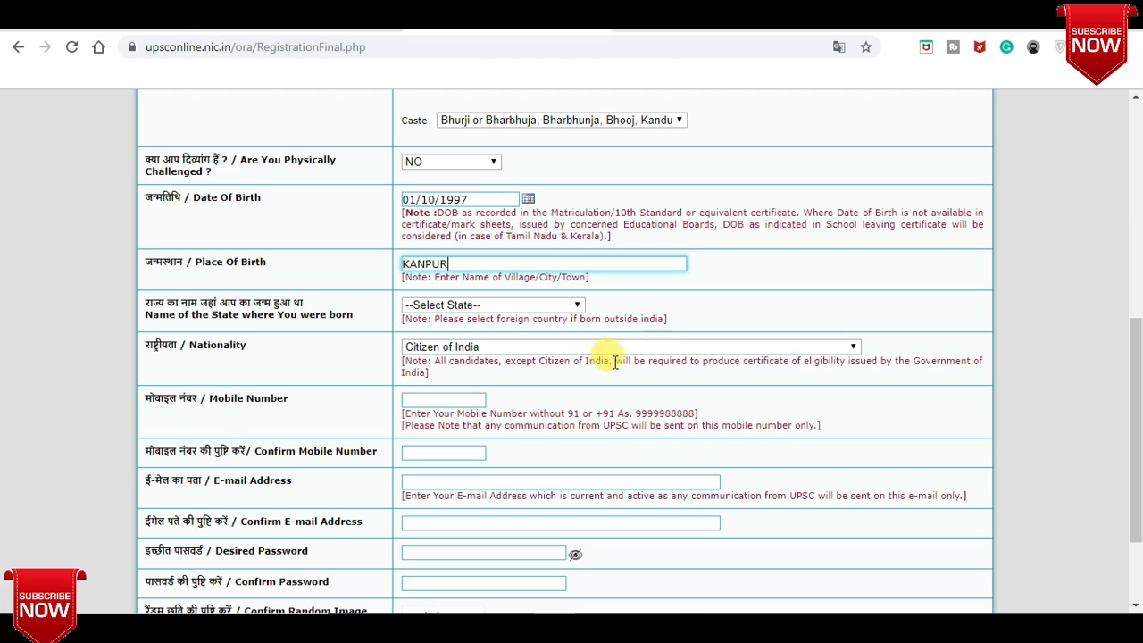
pyautogui.click(444, 306)
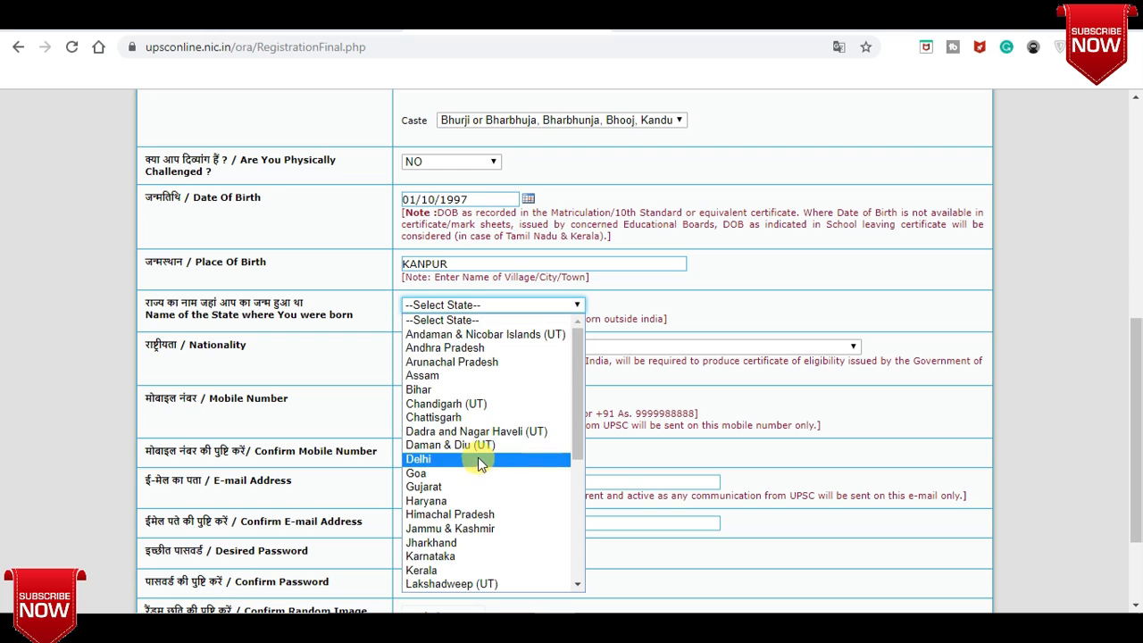
pyautogui.scroll(-3, 471, 468)
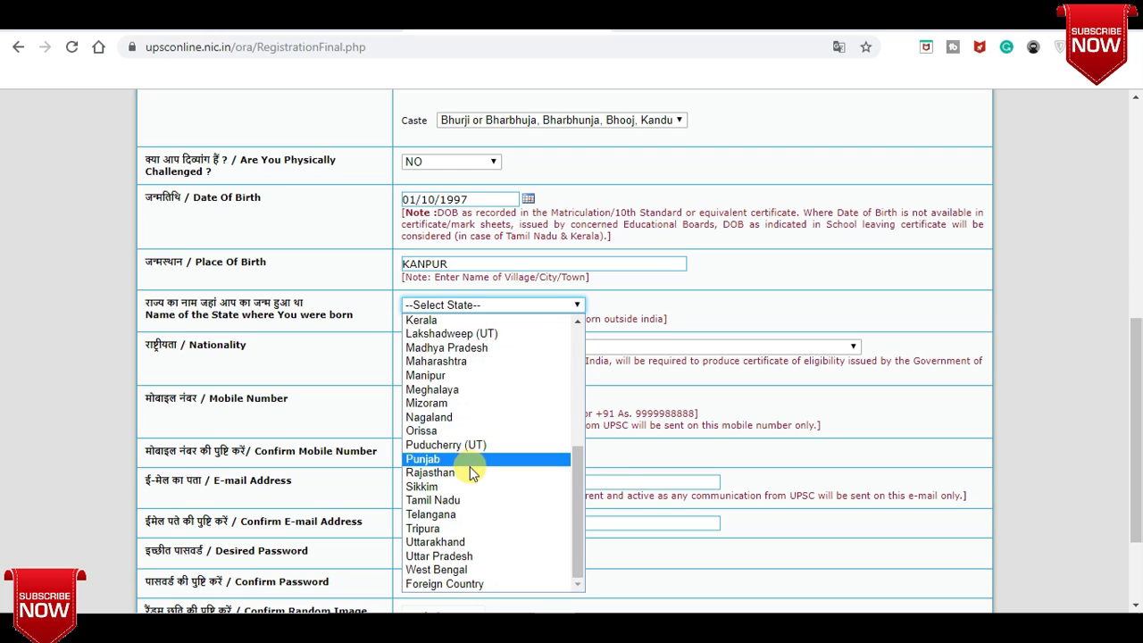
pyautogui.click(483, 550)
pyautogui.scroll(-1, 711, 324)
pyautogui.click(500, 266)
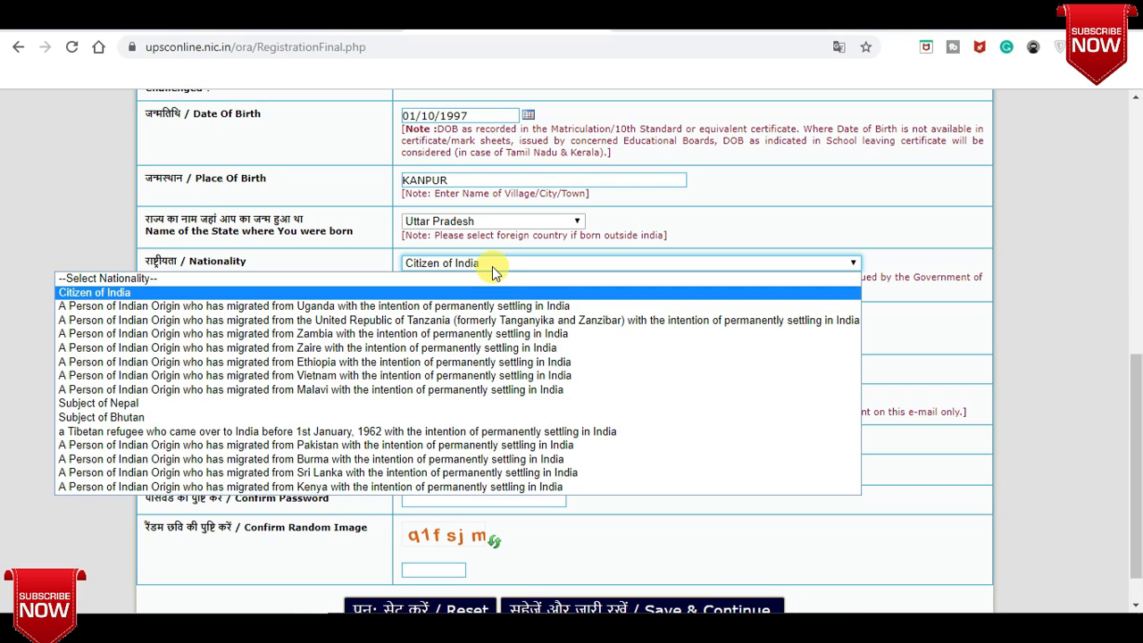
pyautogui.click(474, 311)
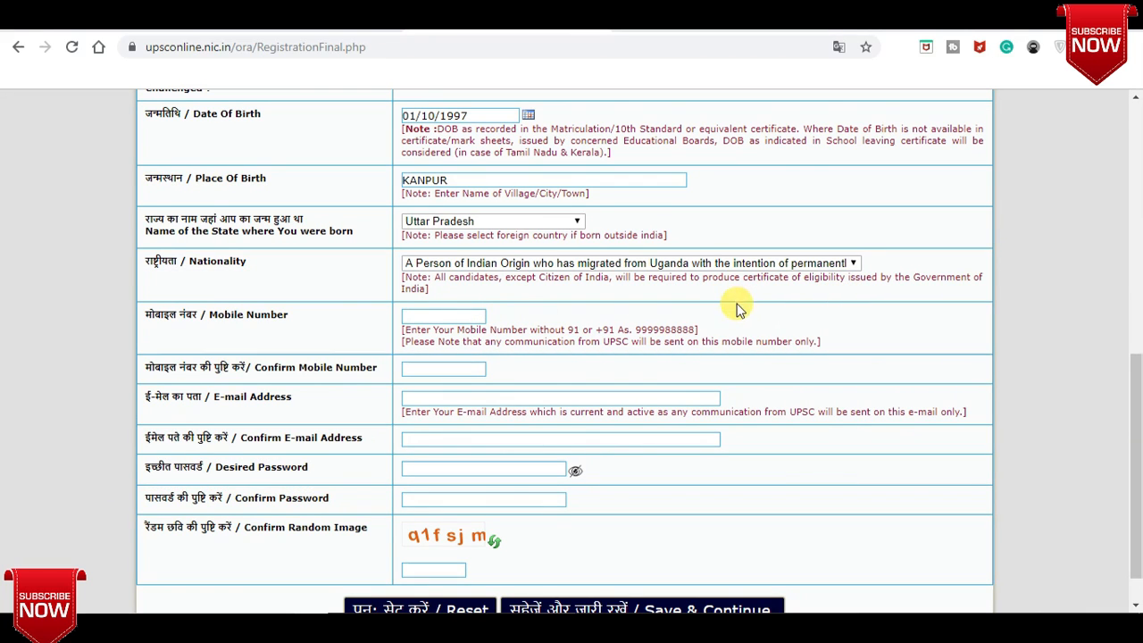
# Fill in the mobile number, its confirmation, and the e-mail address
pyautogui.click(466, 315)
pyautogui.click(466, 314)
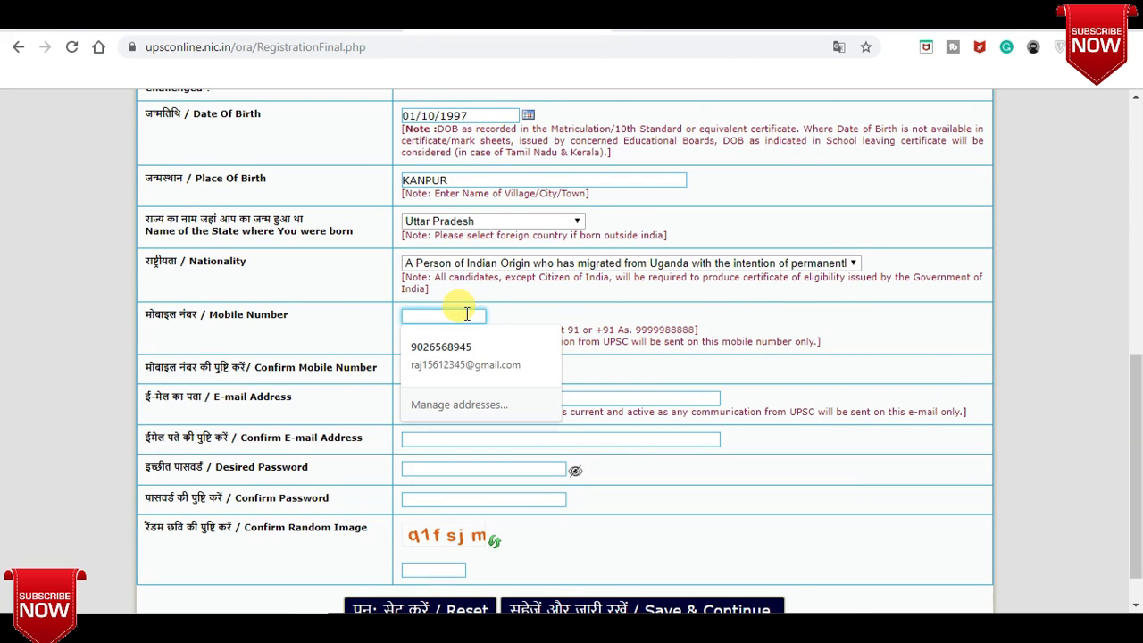
pyautogui.click(455, 353)
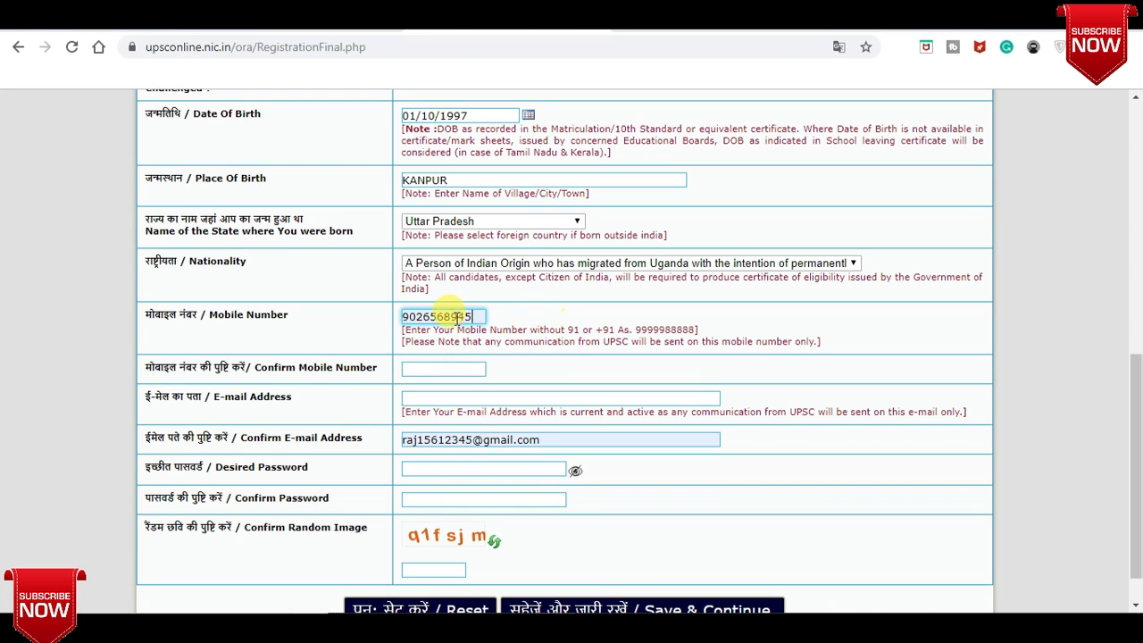
pyautogui.scroll(-1, 568, 330)
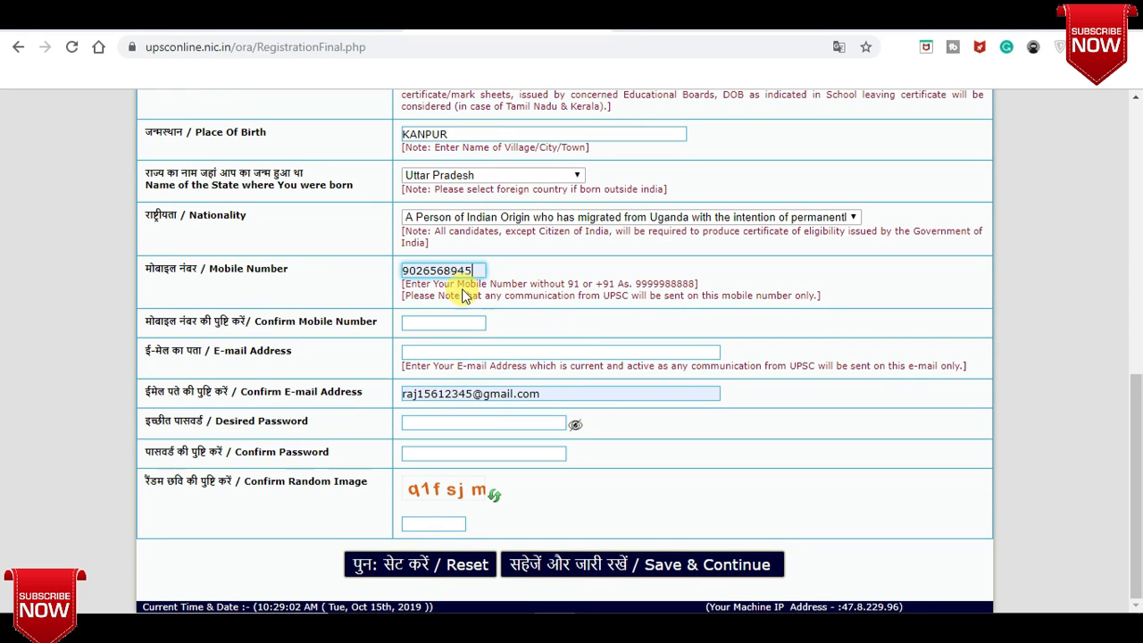
pyautogui.click(446, 323)
pyautogui.click(454, 354)
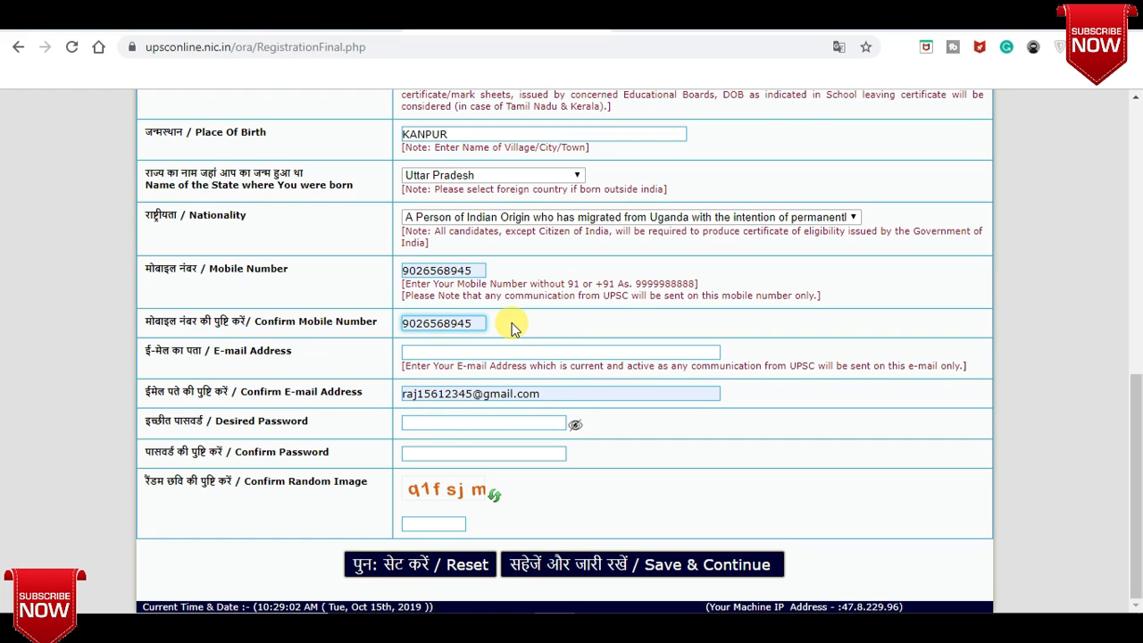
pyautogui.click(421, 353)
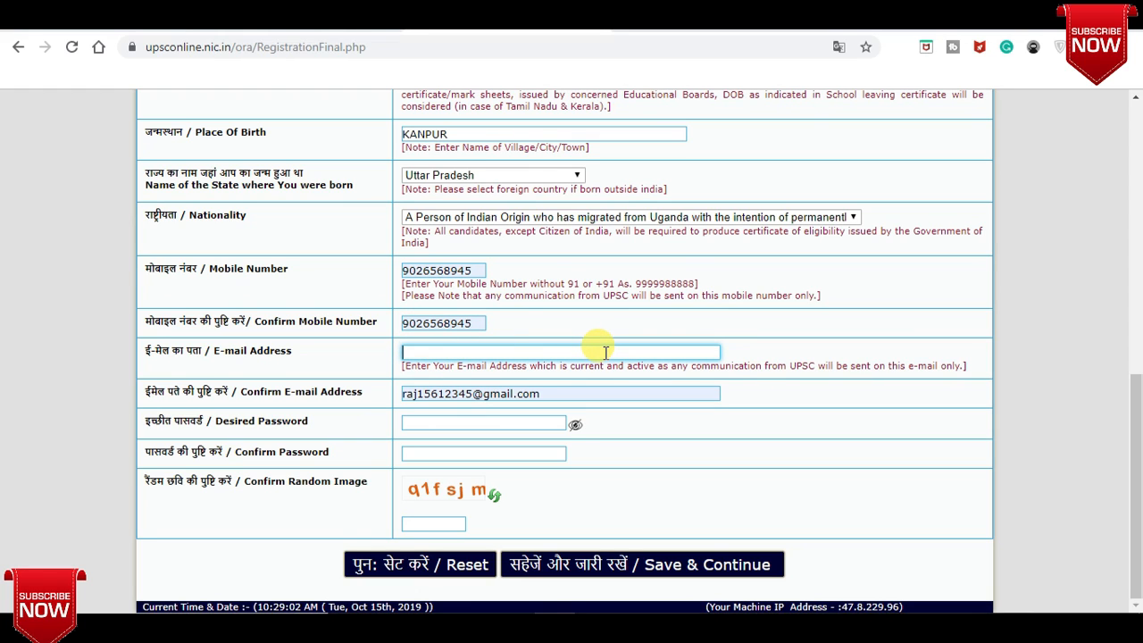
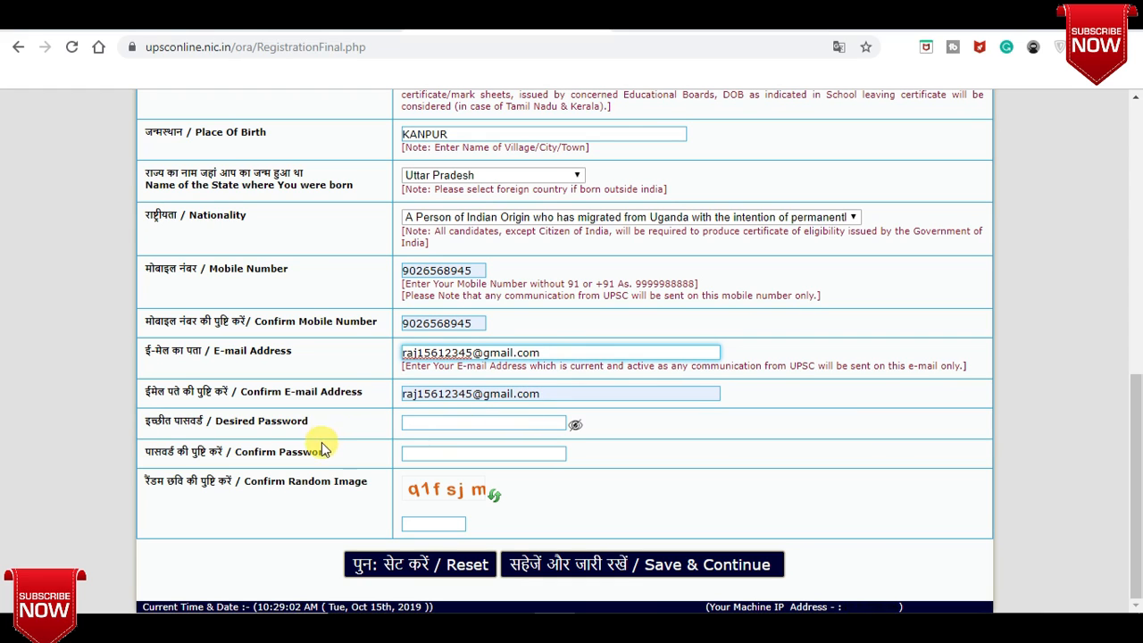
# Enter and confirm the account password, then type the verification image characters
pyautogui.click(441, 421)
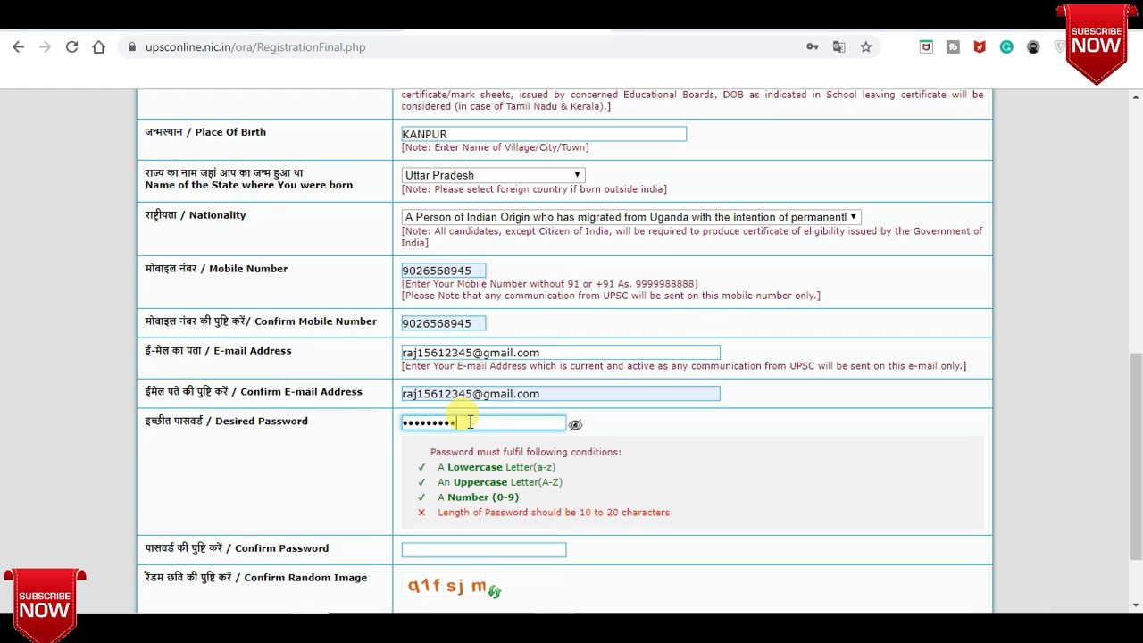
pyautogui.click(469, 549)
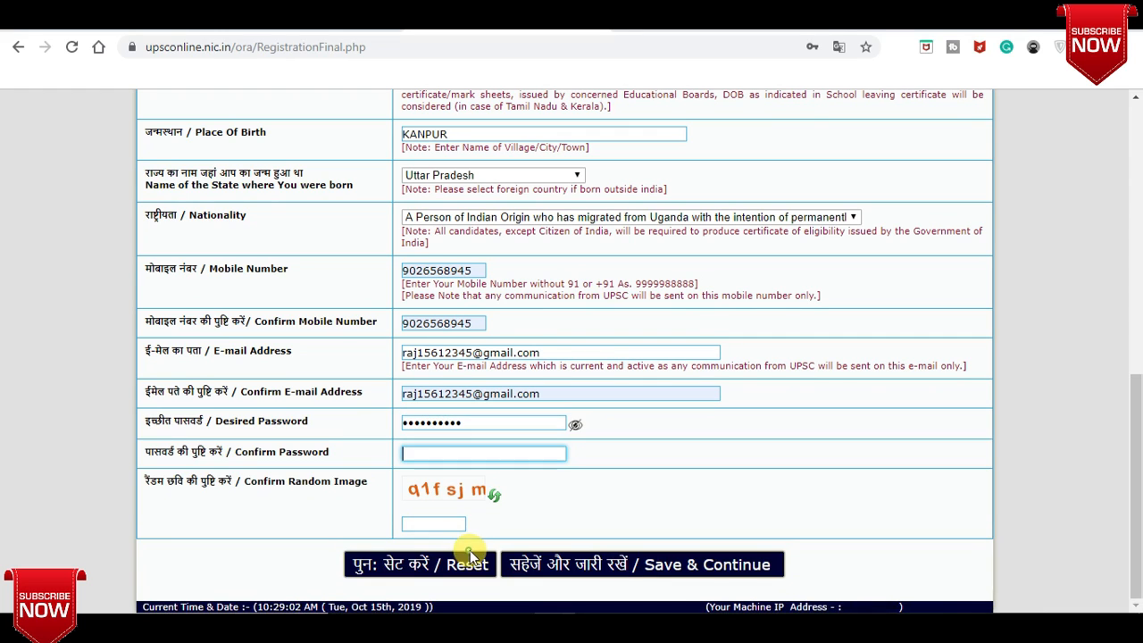
pyautogui.click(628, 488)
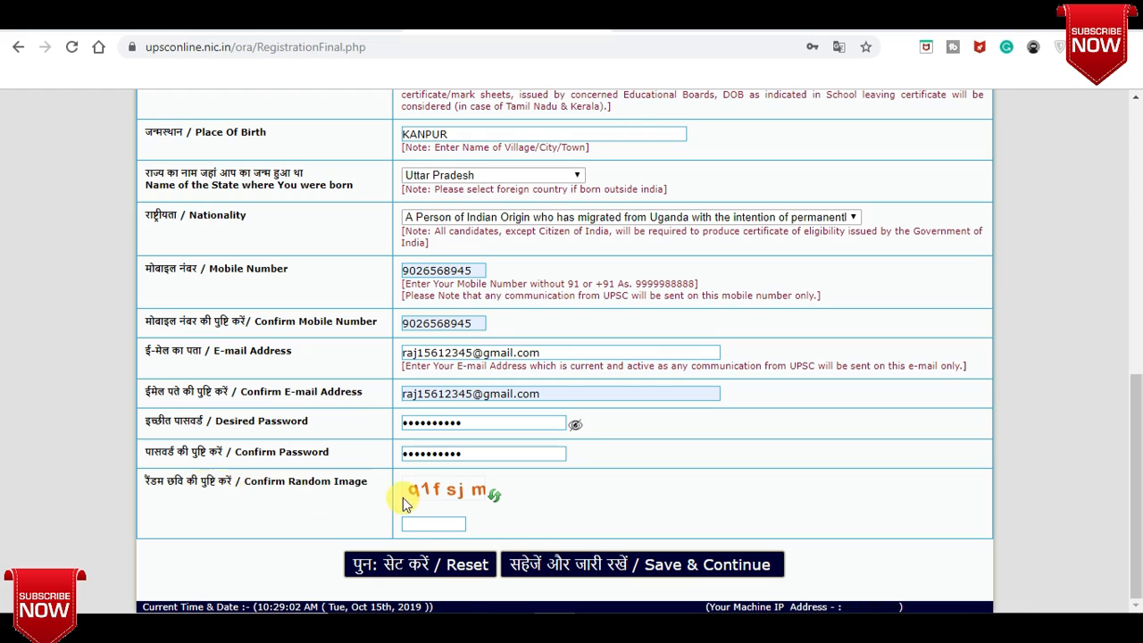
pyautogui.click(417, 522)
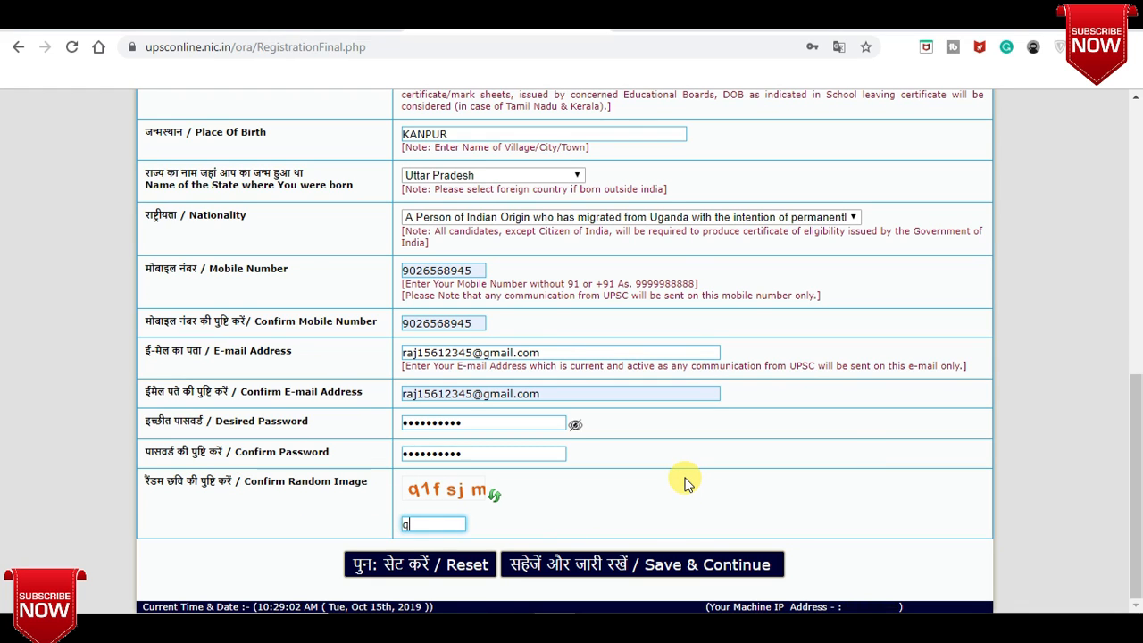
pyautogui.write('q1fsjm')
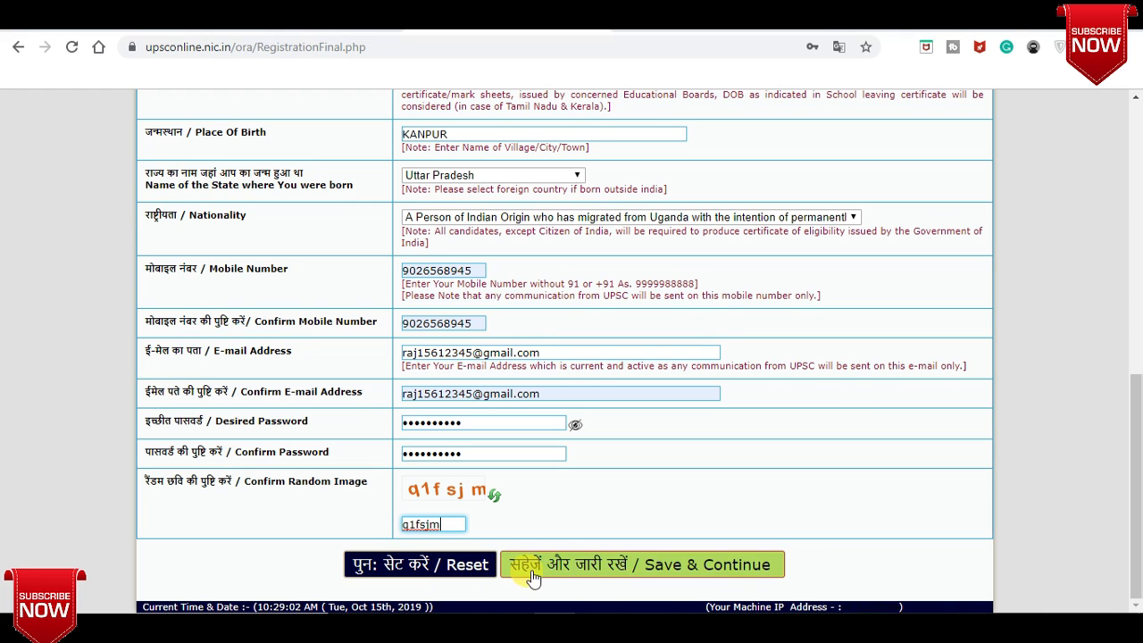
# Save the registration, let Chrome store the password, review the summary, and submit details
pyautogui.click(636, 569)
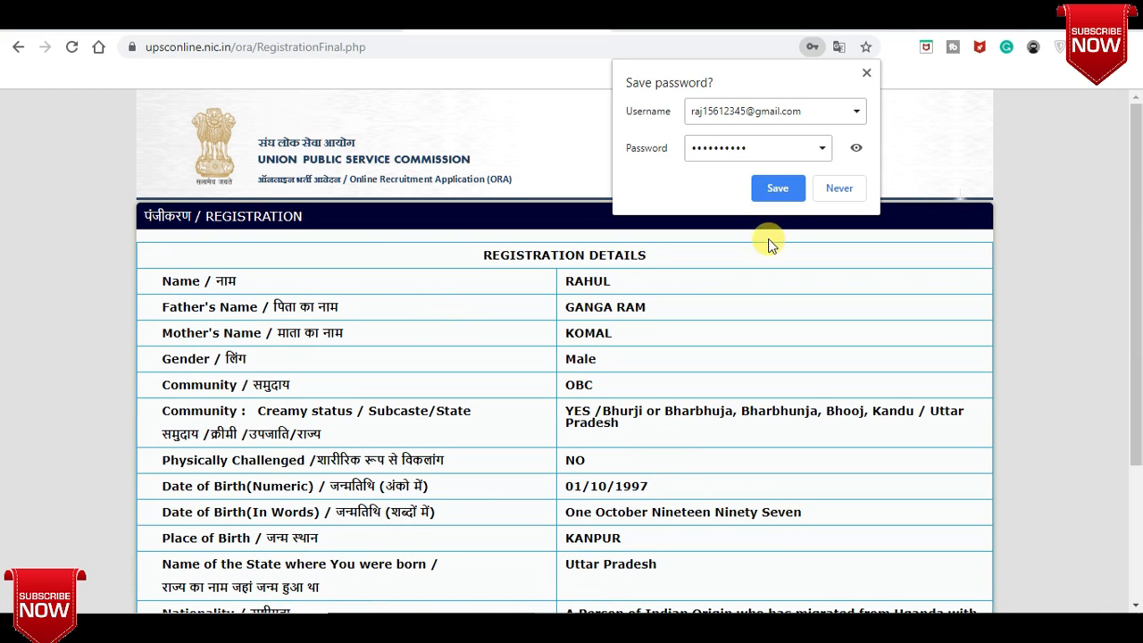
pyautogui.click(777, 185)
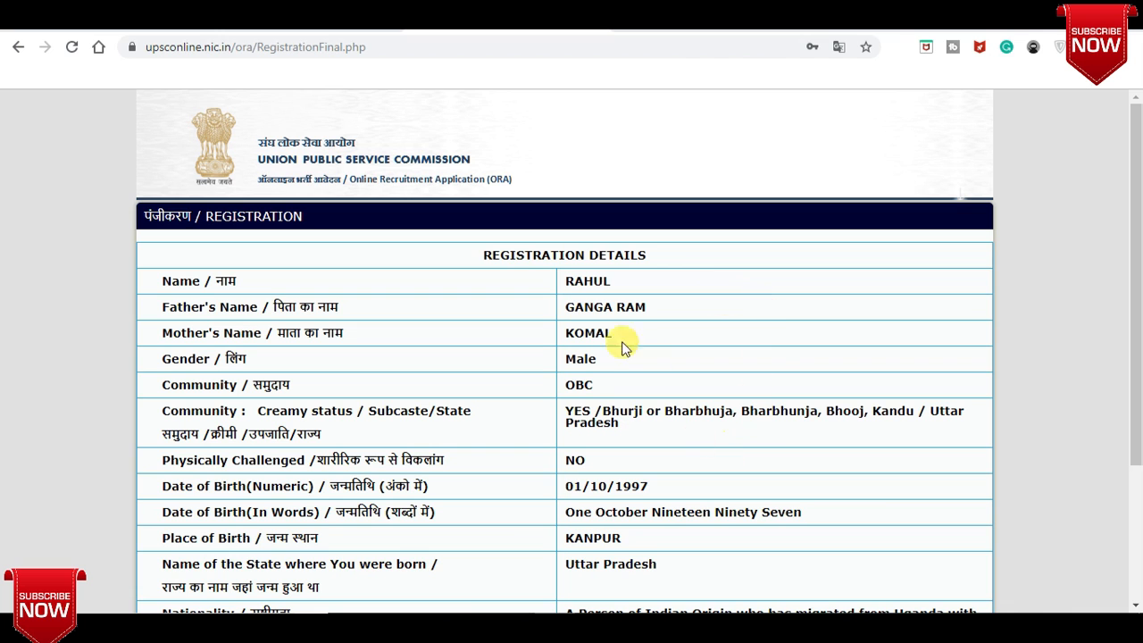
pyautogui.scroll(-3, 719, 439)
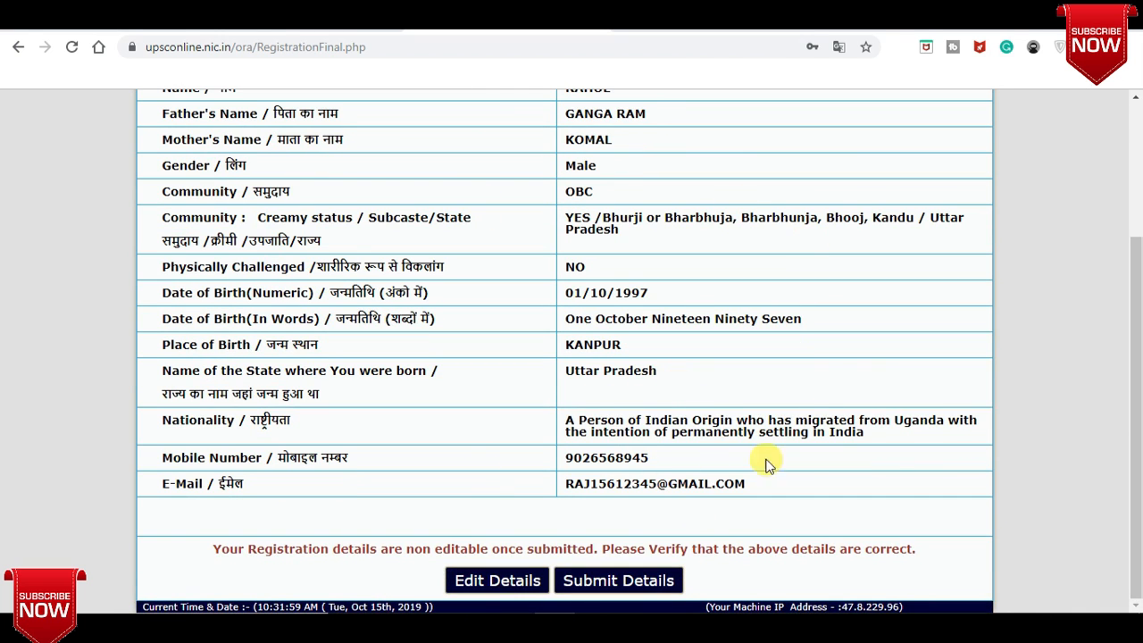
pyautogui.scroll(3, 527, 322)
pyautogui.scroll(-3, 786, 313)
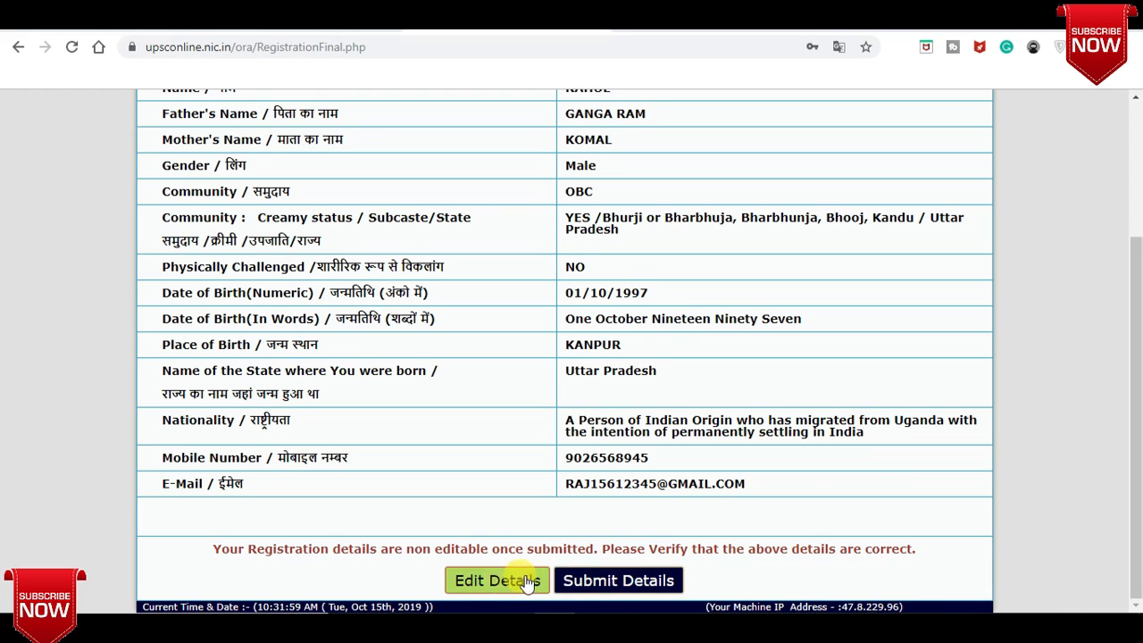
pyautogui.click(598, 580)
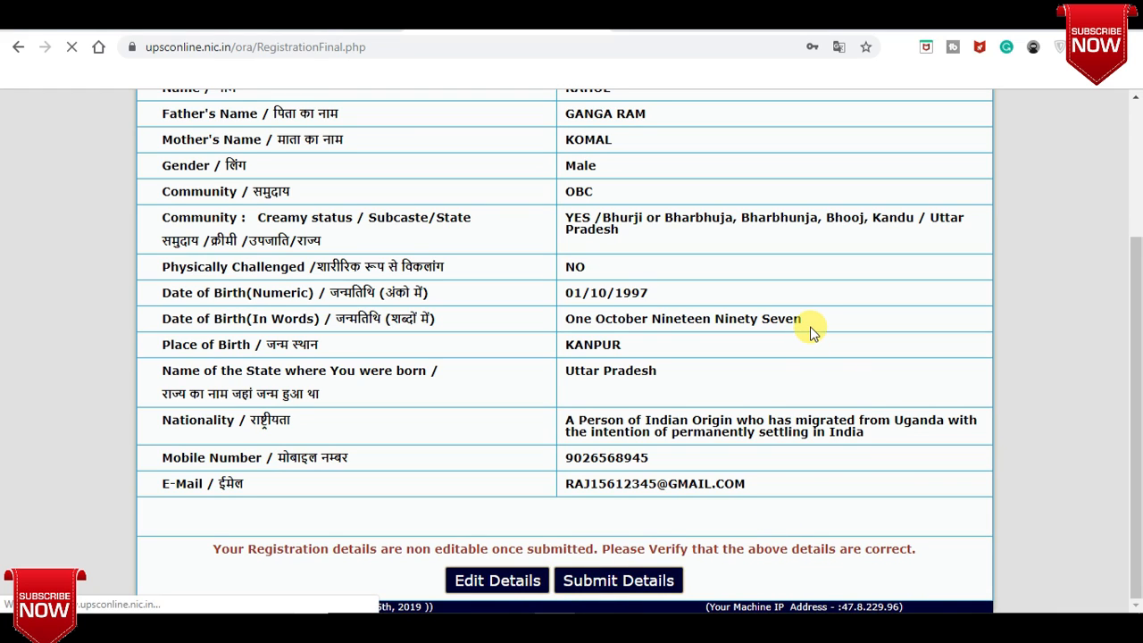
# Copy the new Registration ID and continue past the Existing Vacancies notice
pyautogui.scroll(-3, 817, 330)
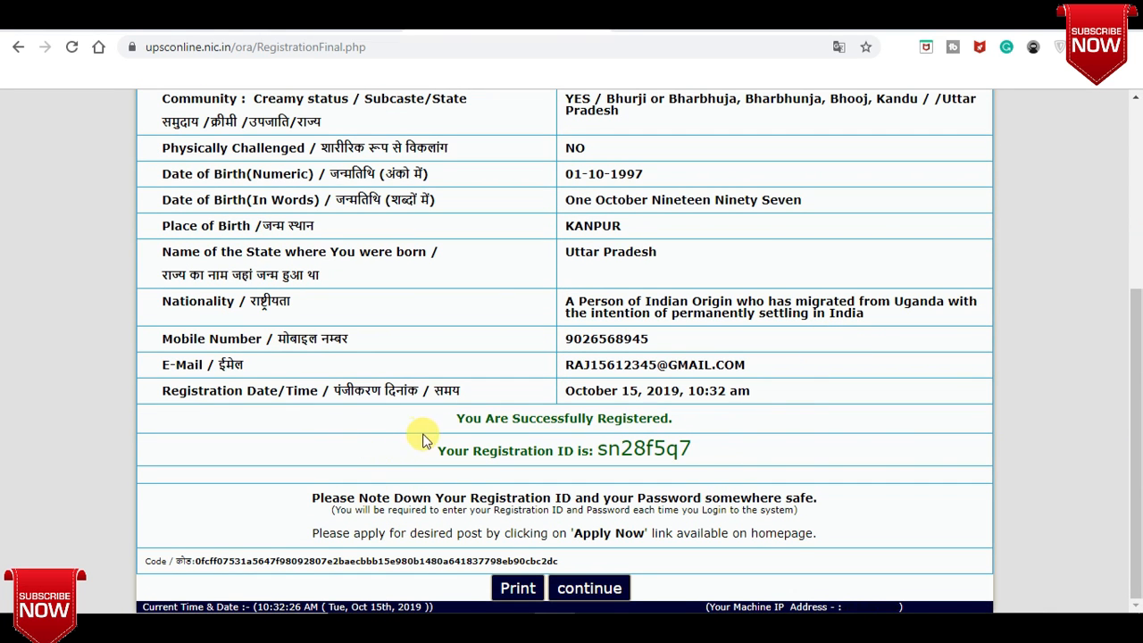
pyautogui.moveTo(693, 451); pyautogui.dragTo(599, 449)
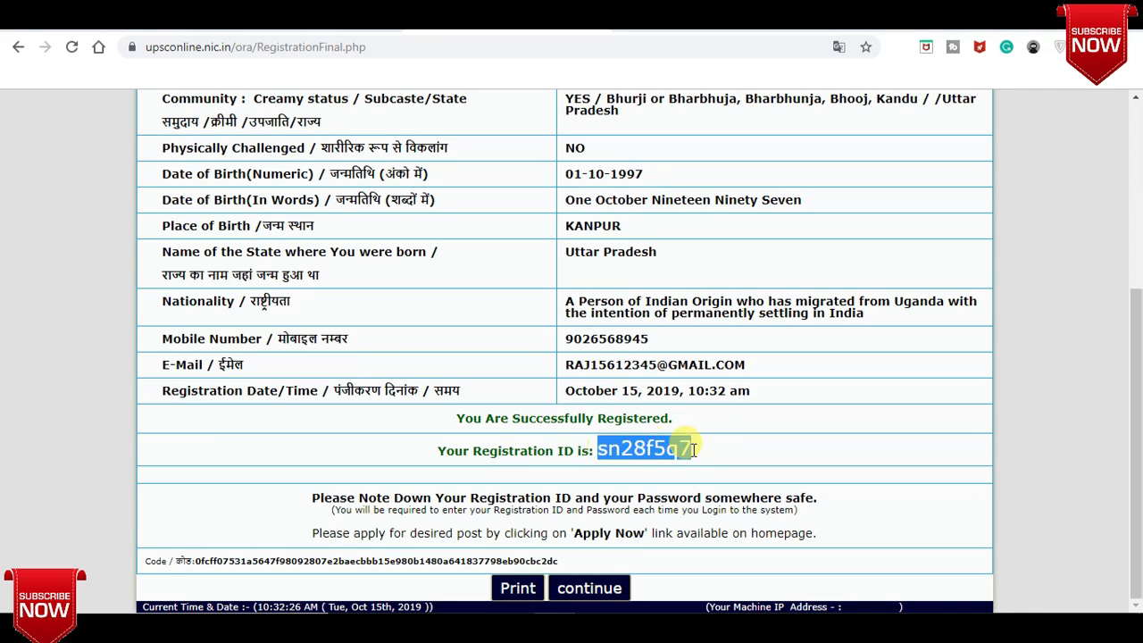
pyautogui.hotkey('ctrl', 'c')
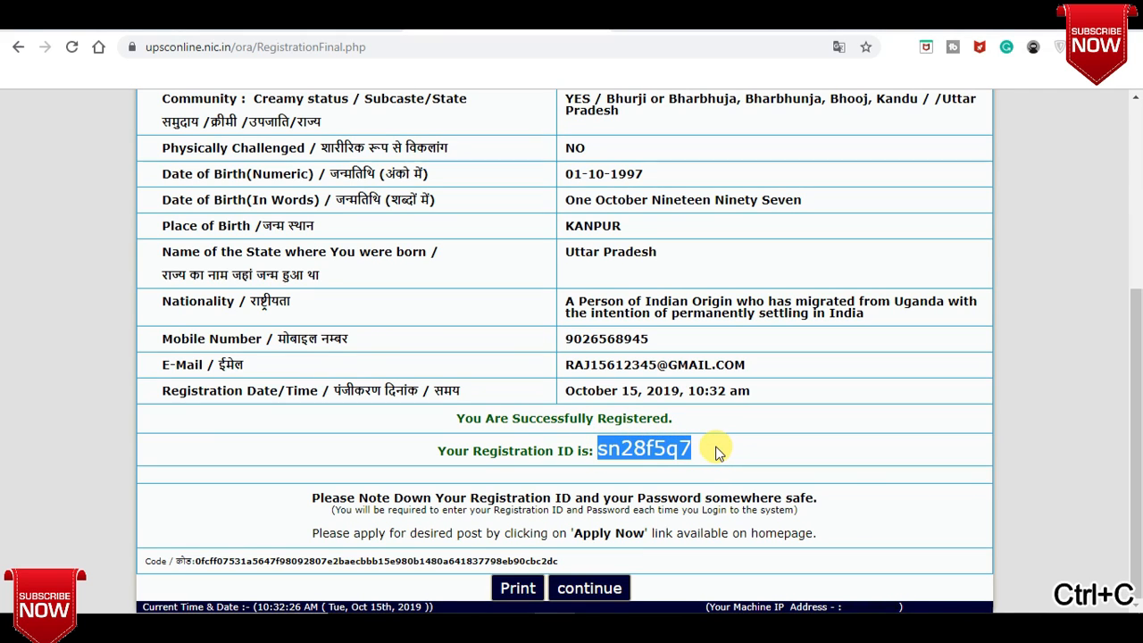
pyautogui.click(766, 433)
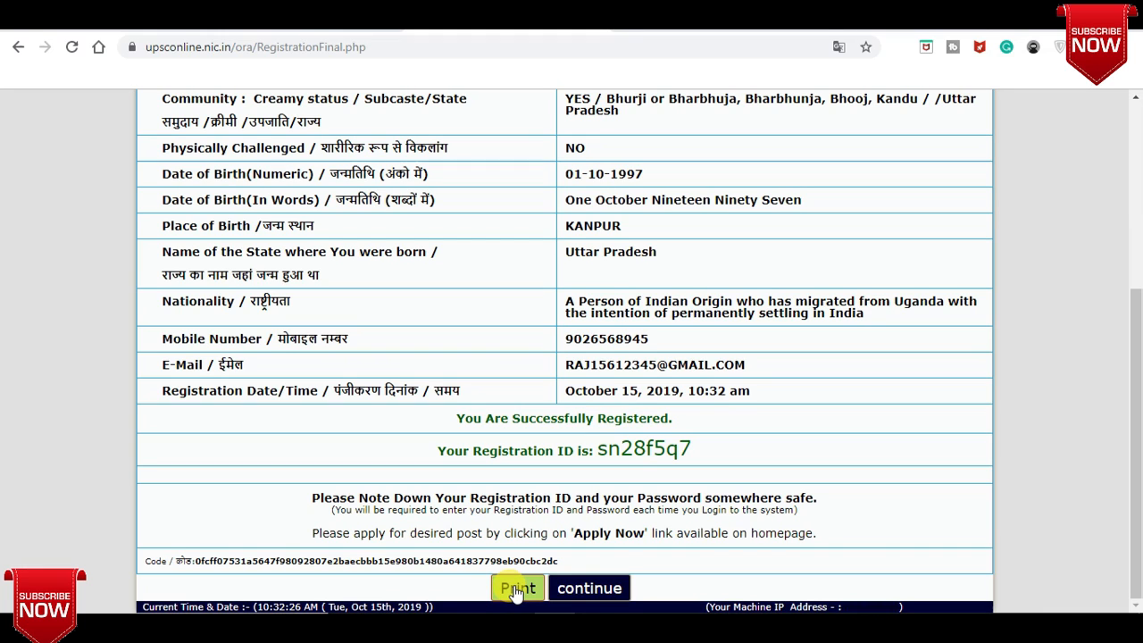
pyautogui.click(589, 591)
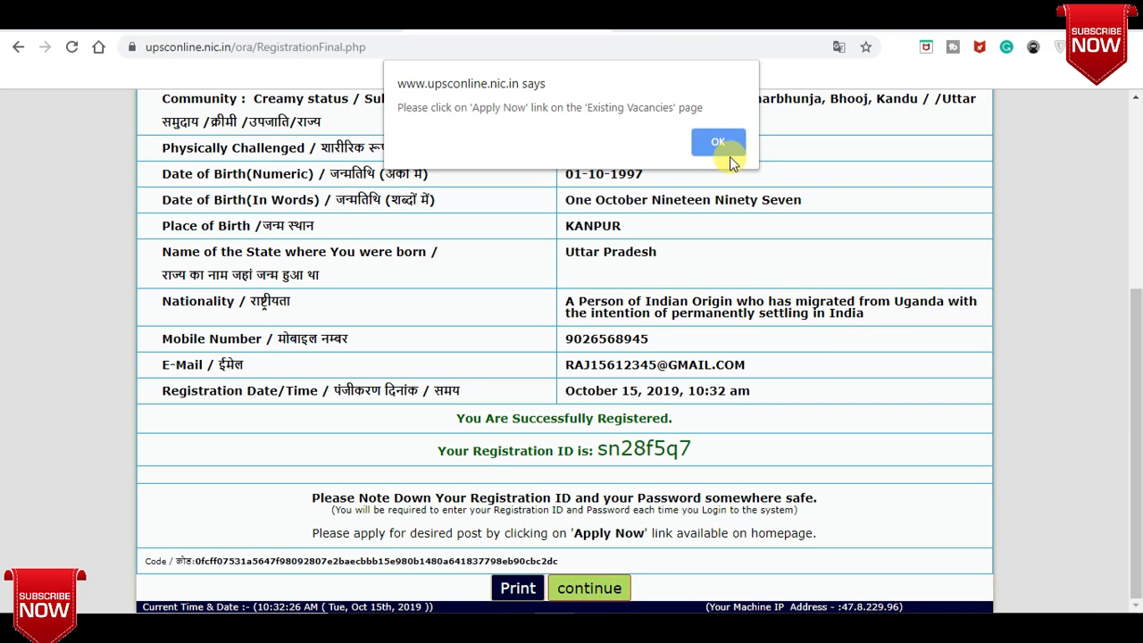
pyautogui.click(717, 137)
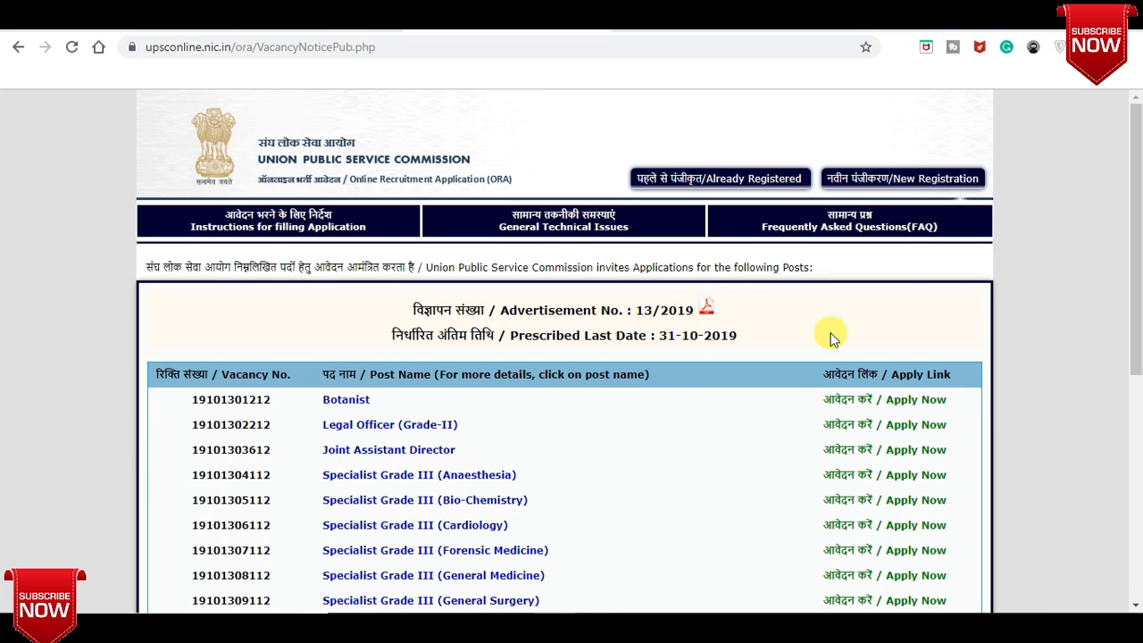
# Start applying for the post under Advertisement 13/2019
pyautogui.scroll(-2, 829, 344)
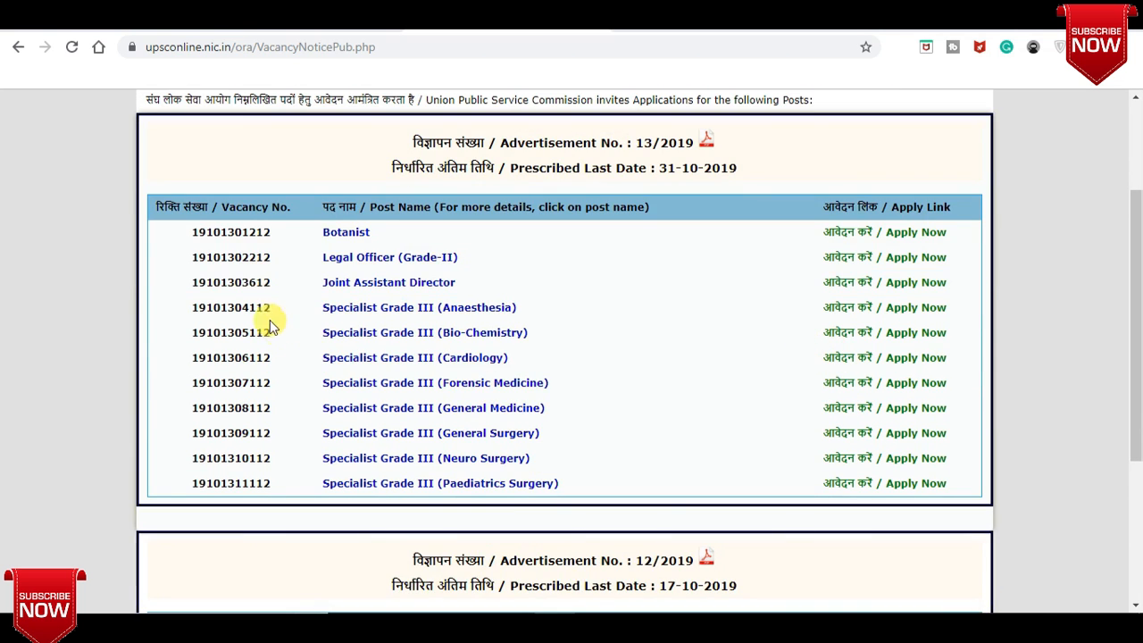
pyautogui.scroll(-1, 791, 319)
pyautogui.scroll(3, 797, 330)
pyautogui.scroll(-3, 816, 332)
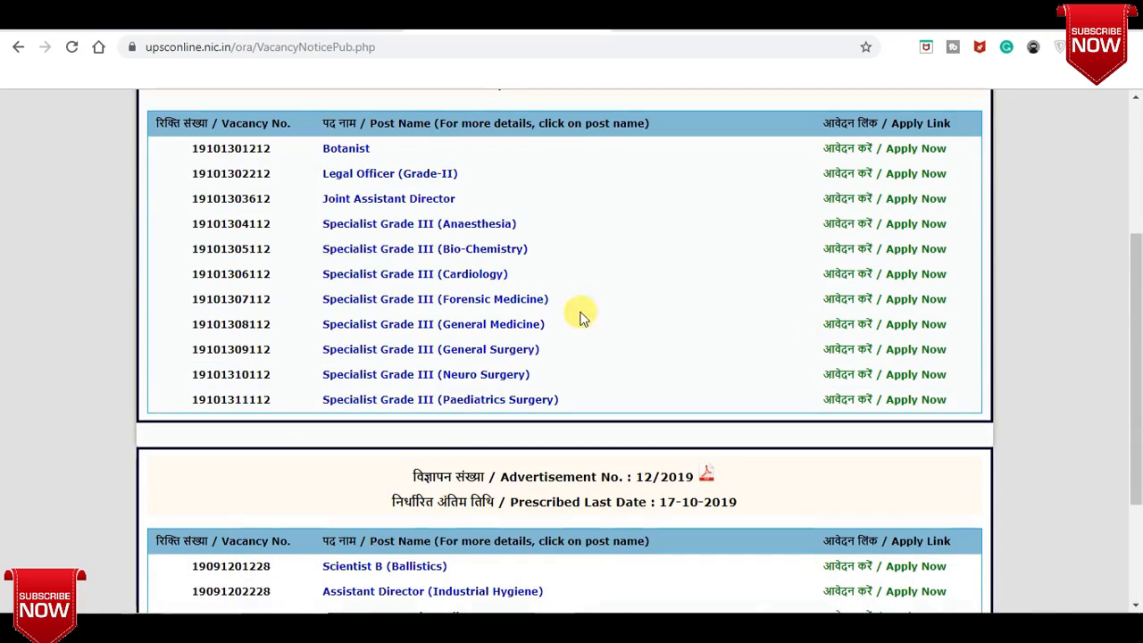
pyautogui.click(864, 202)
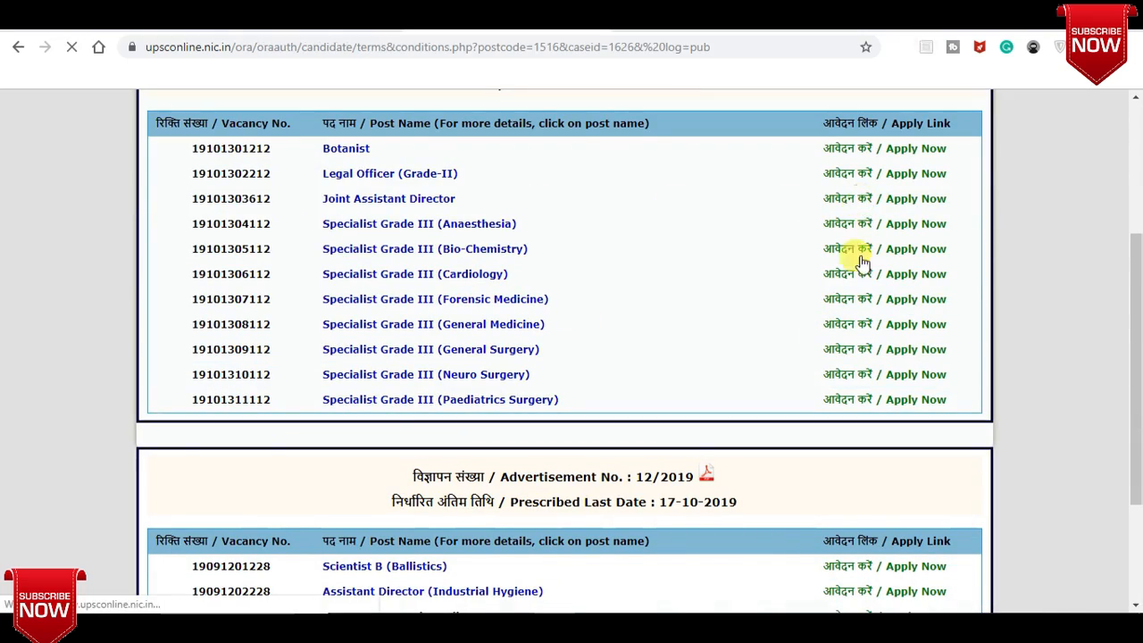
# Page through the instructions, accept the declaration, and proceed to the login page
pyautogui.scroll(-10, 674, 348)
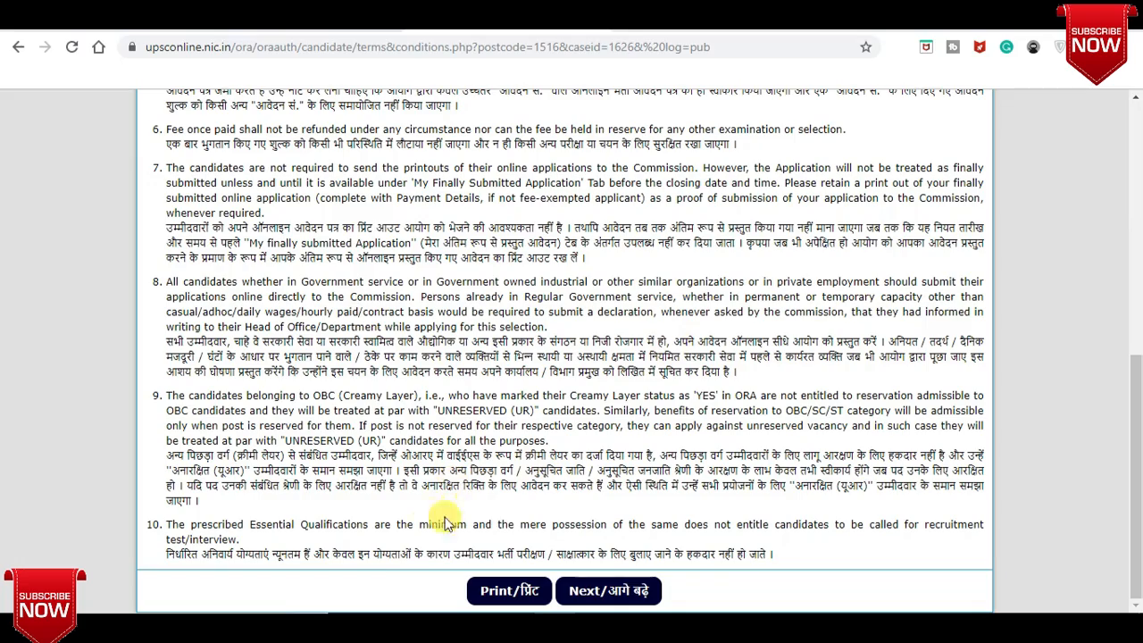
pyautogui.click(612, 591)
pyautogui.scroll(-2, 738, 348)
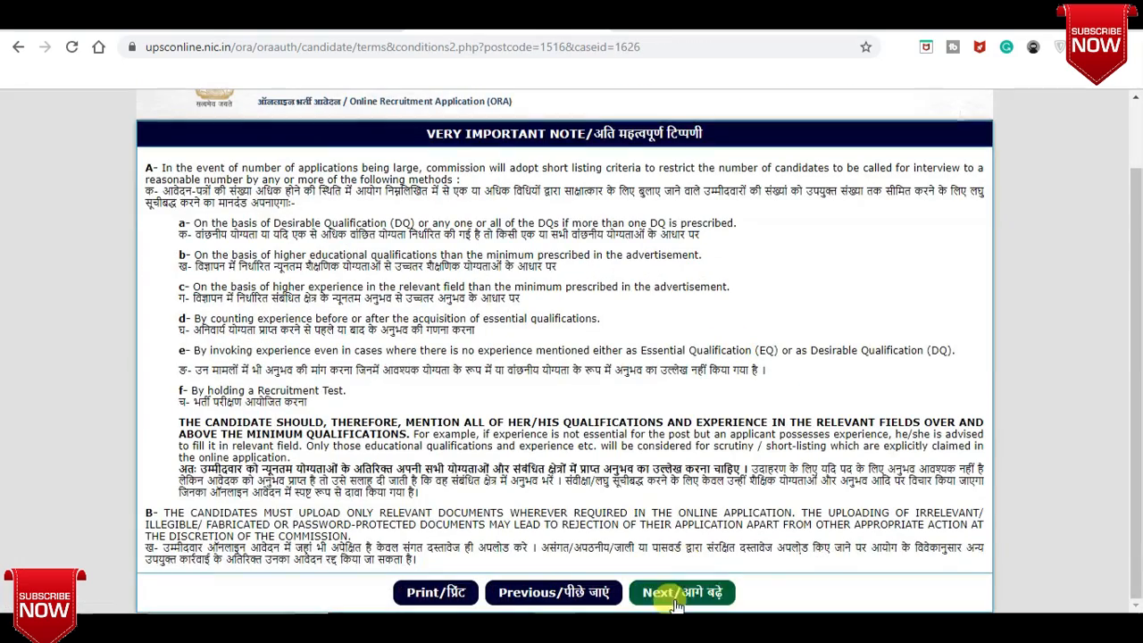
pyautogui.click(702, 592)
pyautogui.scroll(-8, 721, 430)
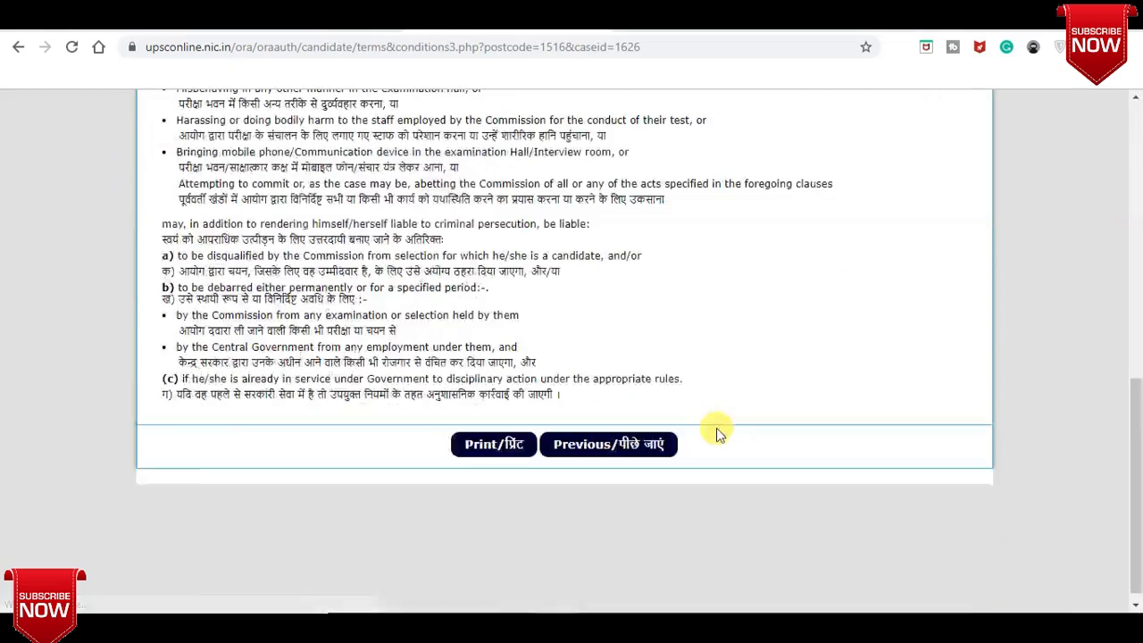
pyautogui.click(168, 526)
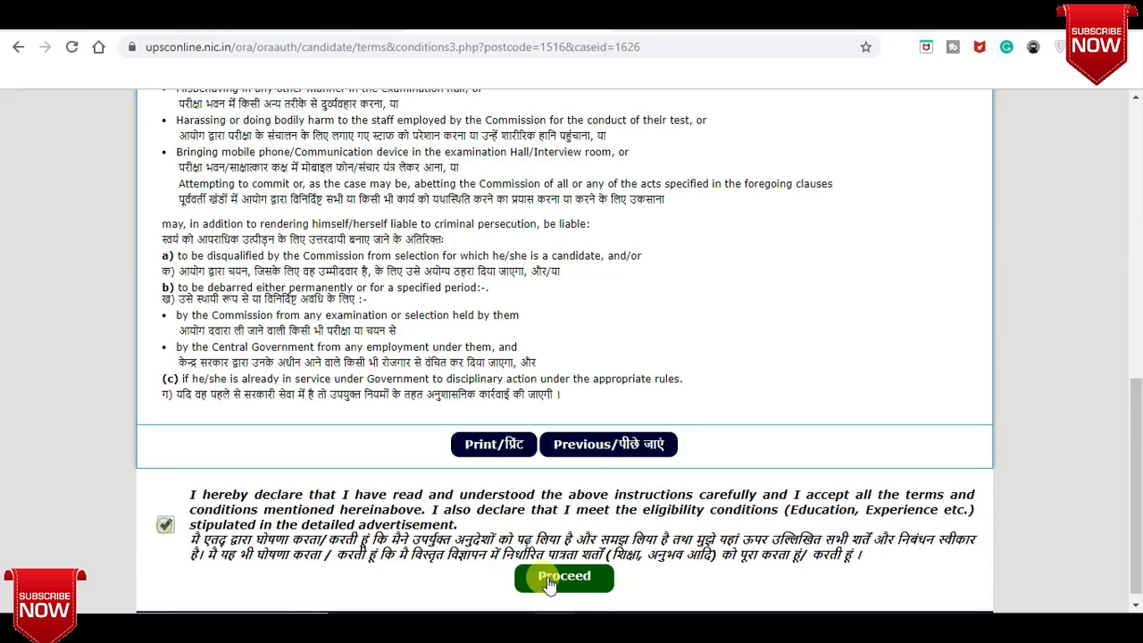
pyautogui.click(569, 582)
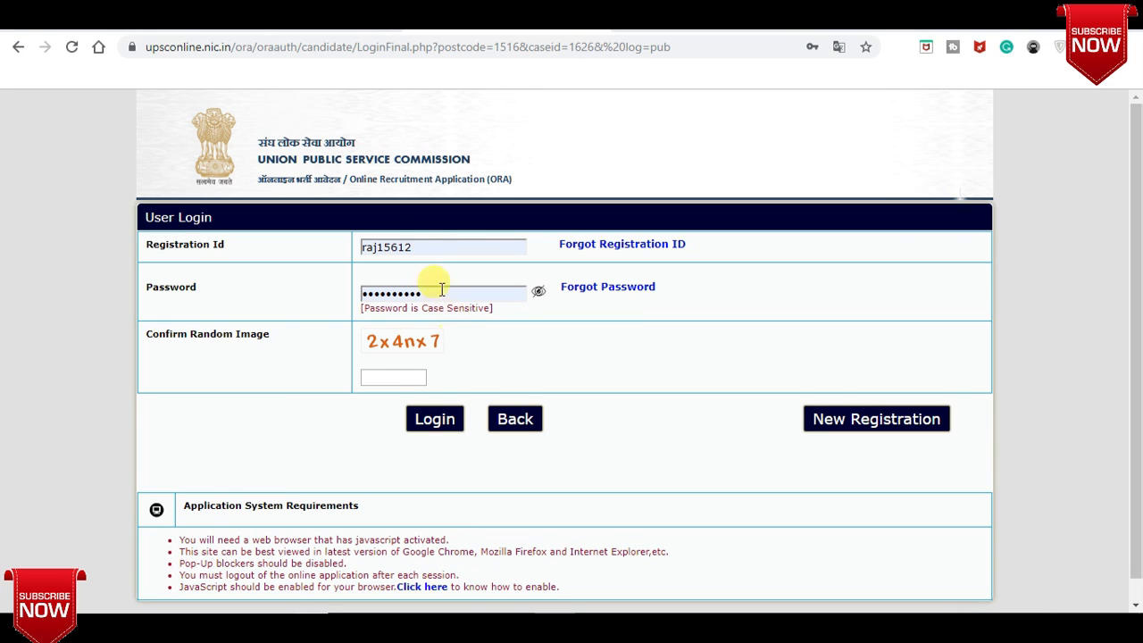
# Paste the copied Registration ID, re-enter the password and image code, and log in
pyautogui.click(428, 246)
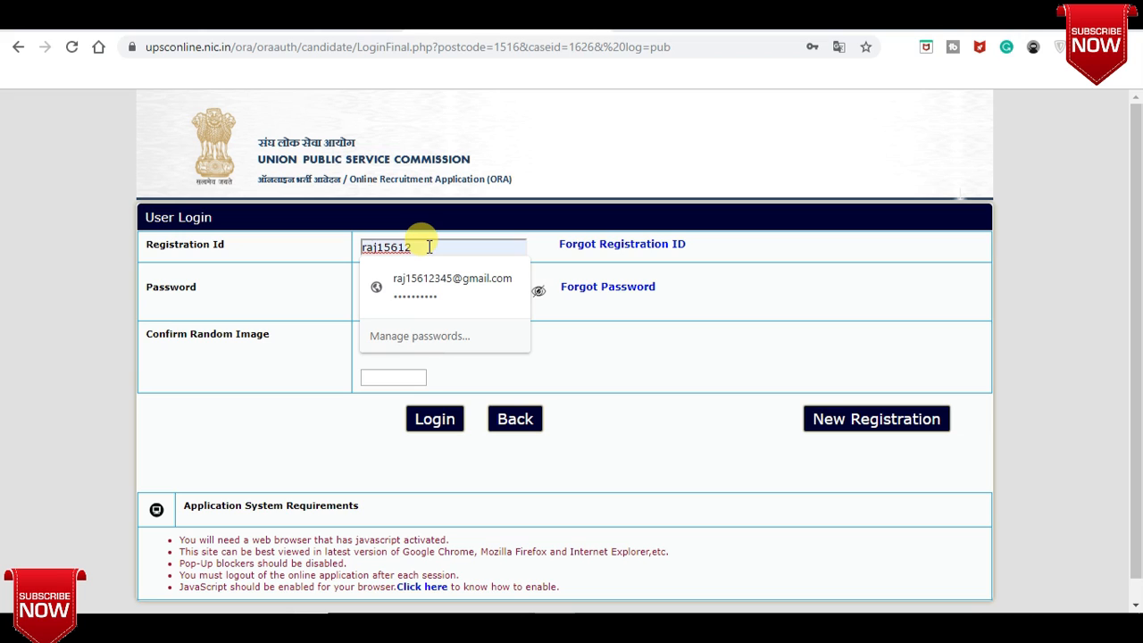
pyautogui.hotkey('ctrl', 'v')
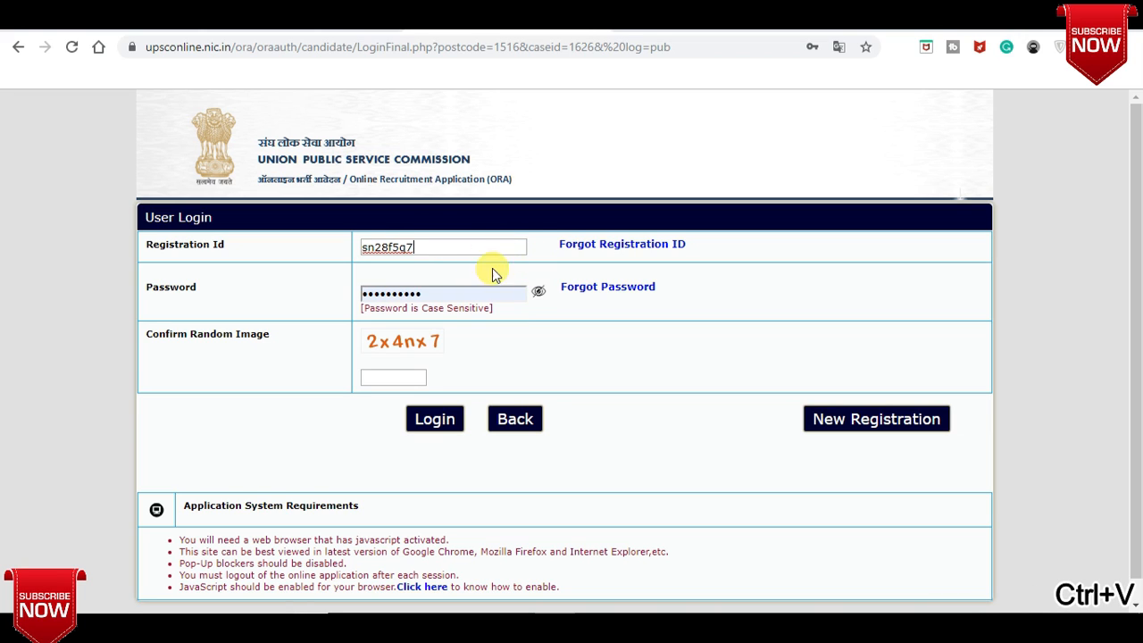
pyautogui.click(465, 291)
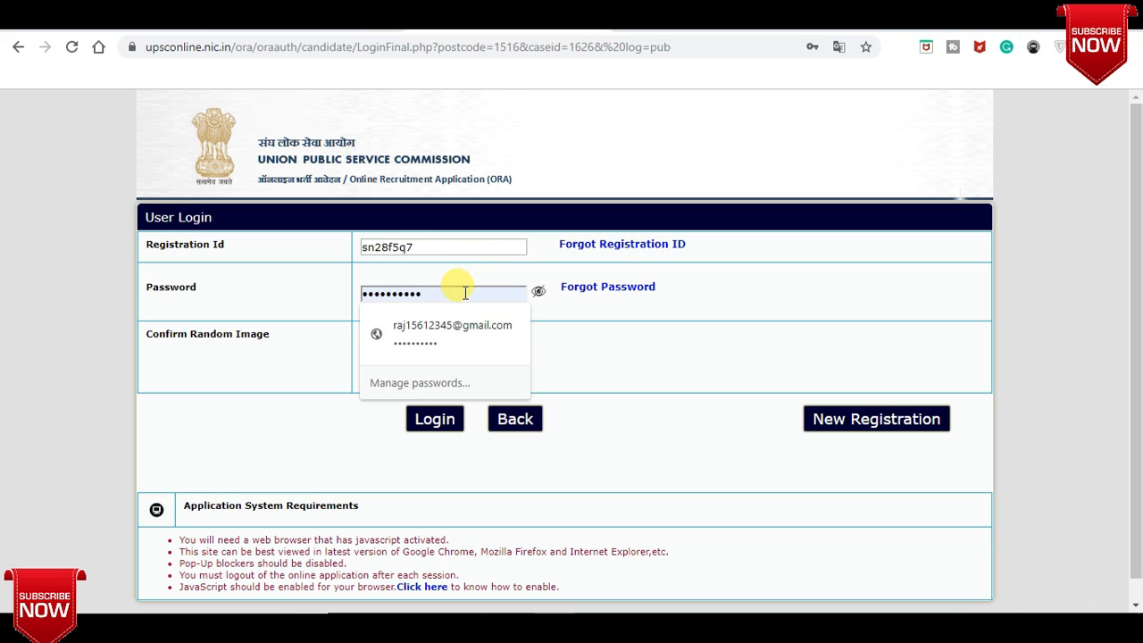
pyautogui.press('BackSpace')
pyautogui.press('BackSpace')
pyautogui.press('BackSpace')
pyautogui.press('BackSpace')
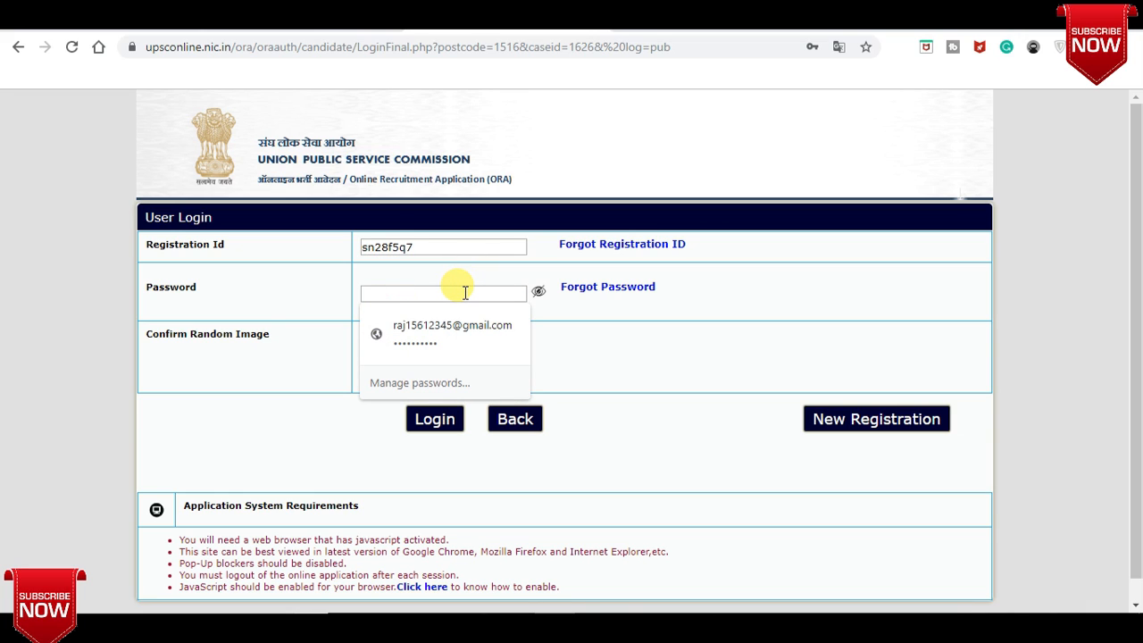
pyautogui.write('•')
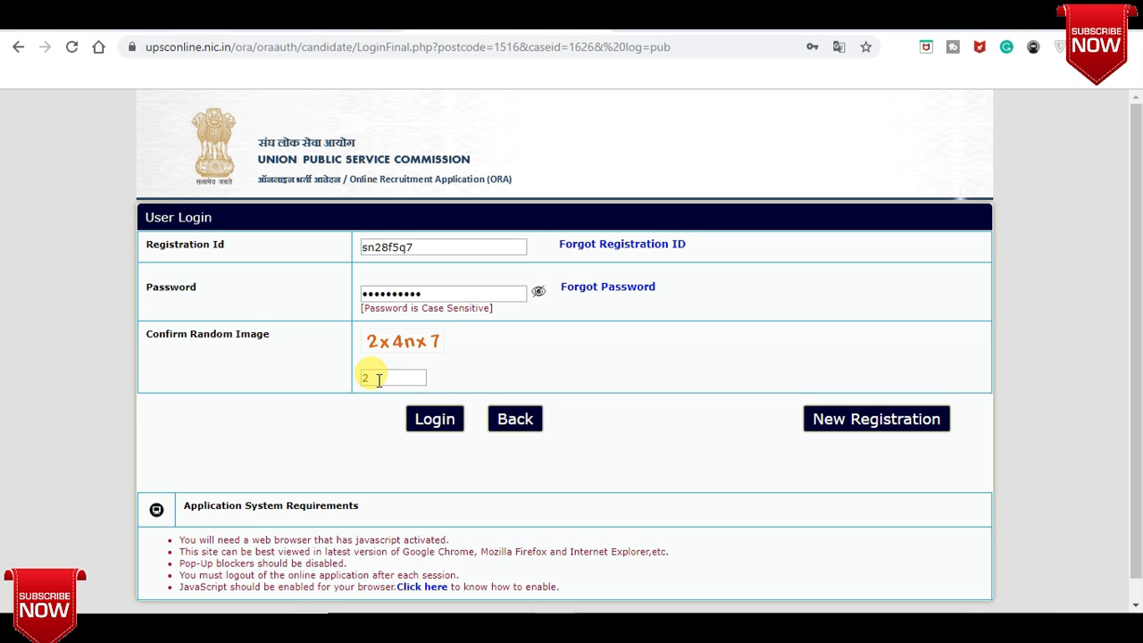
pyautogui.write('4n')
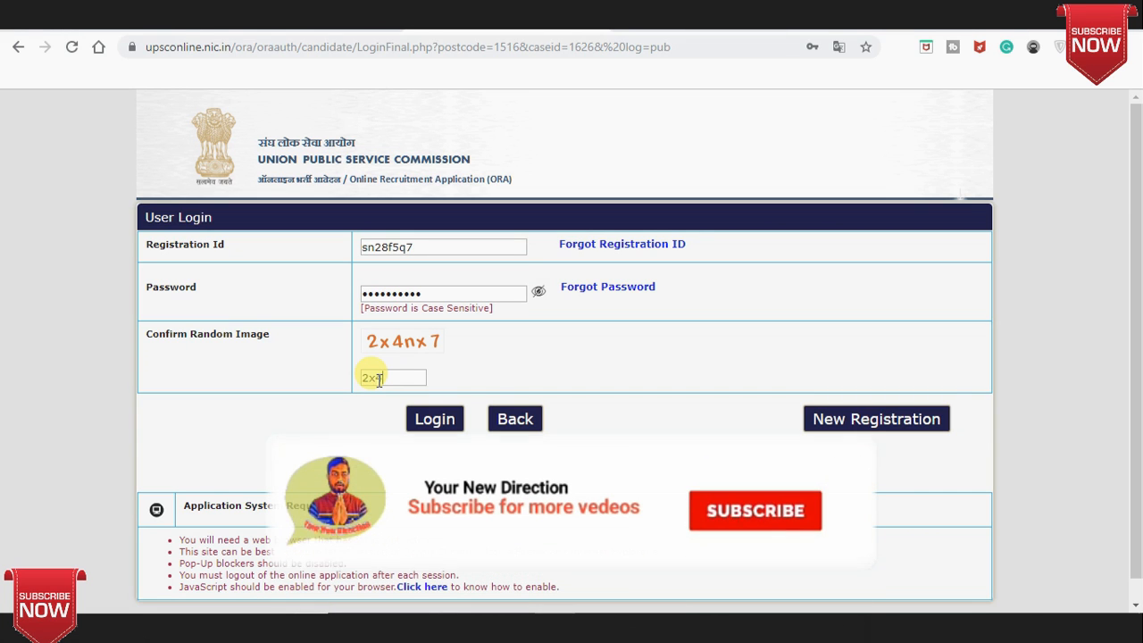
pyautogui.write('x7')
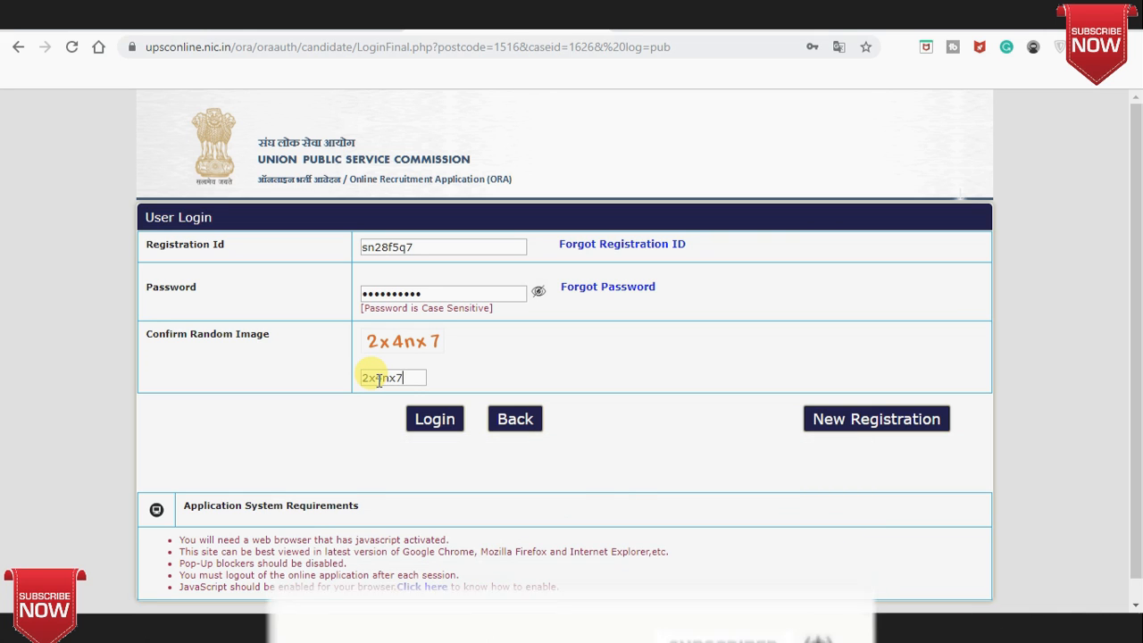
pyautogui.click(437, 425)
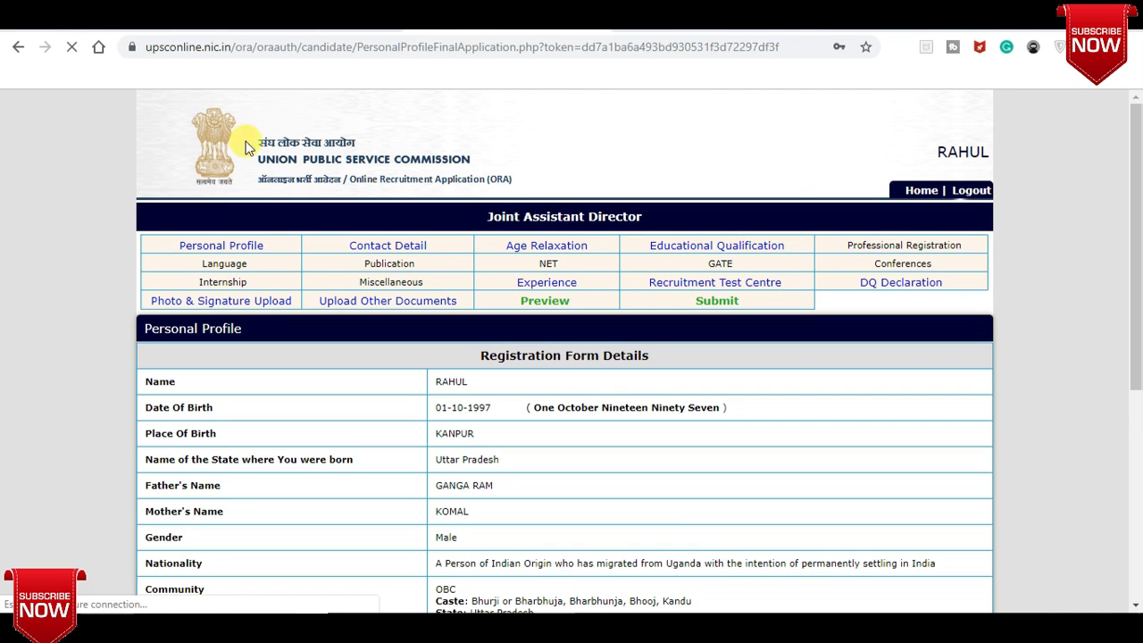
# Dismiss Chrome's password prompt and answer YES that the name matches all documents
pyautogui.click(777, 187)
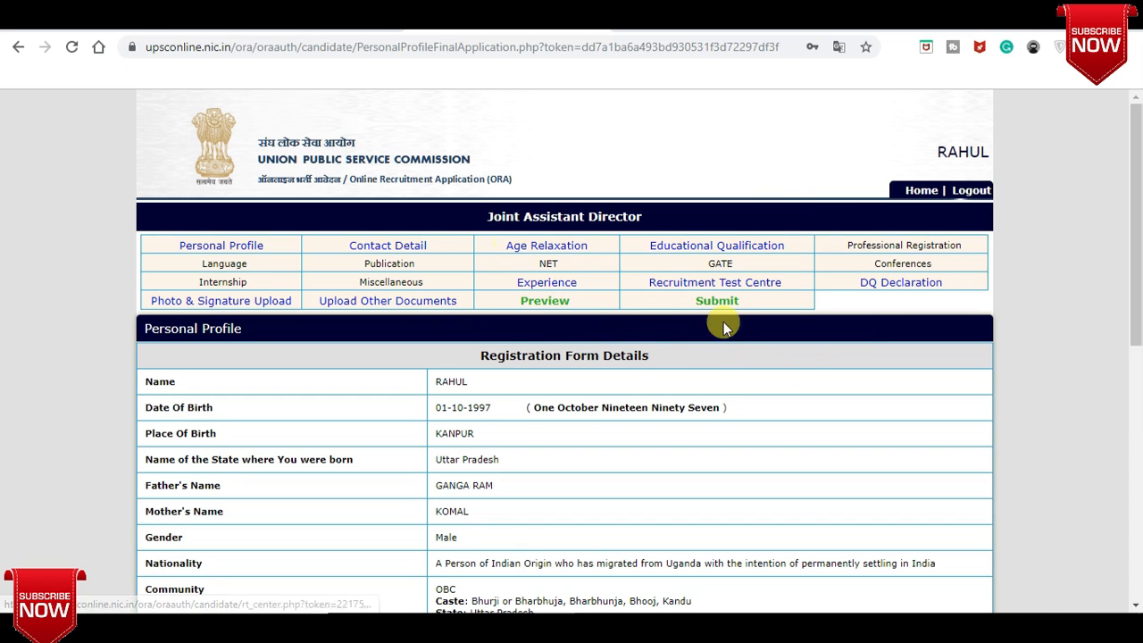
pyautogui.scroll(-2, 720, 373)
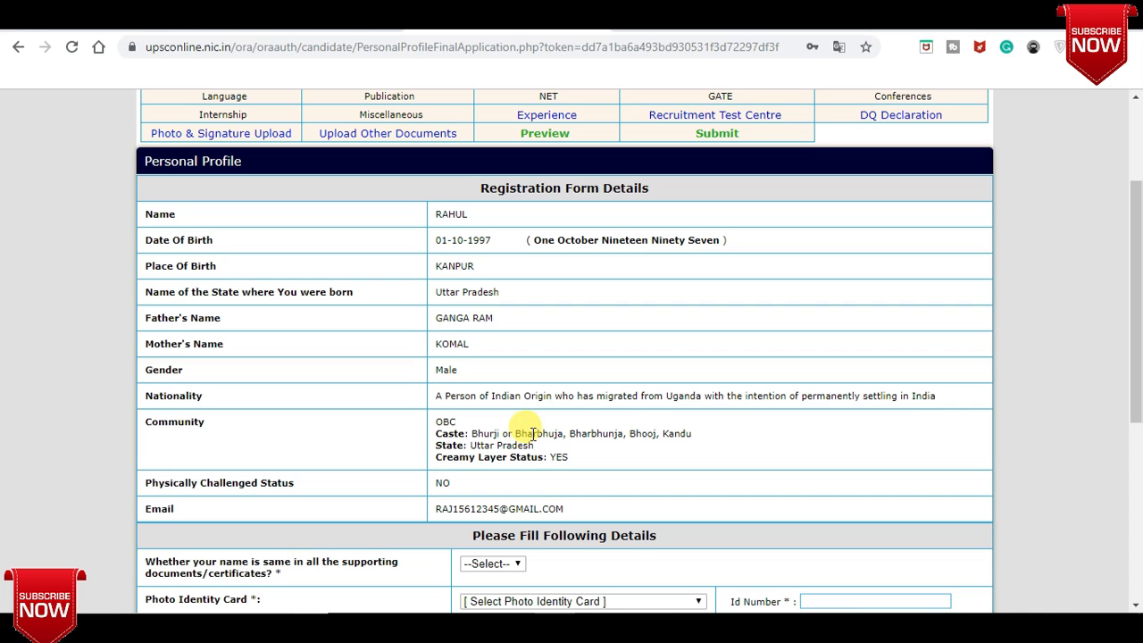
pyautogui.scroll(-3, 530, 433)
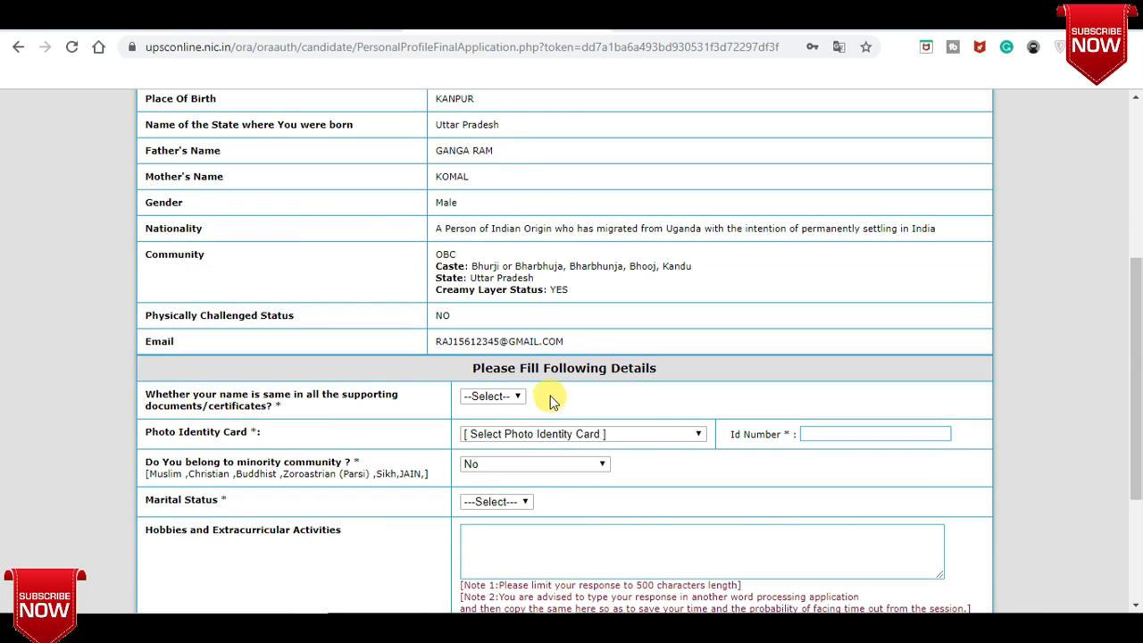
pyautogui.scroll(-1, 546, 398)
pyautogui.scroll(-2, 554, 398)
pyautogui.scroll(4, 544, 386)
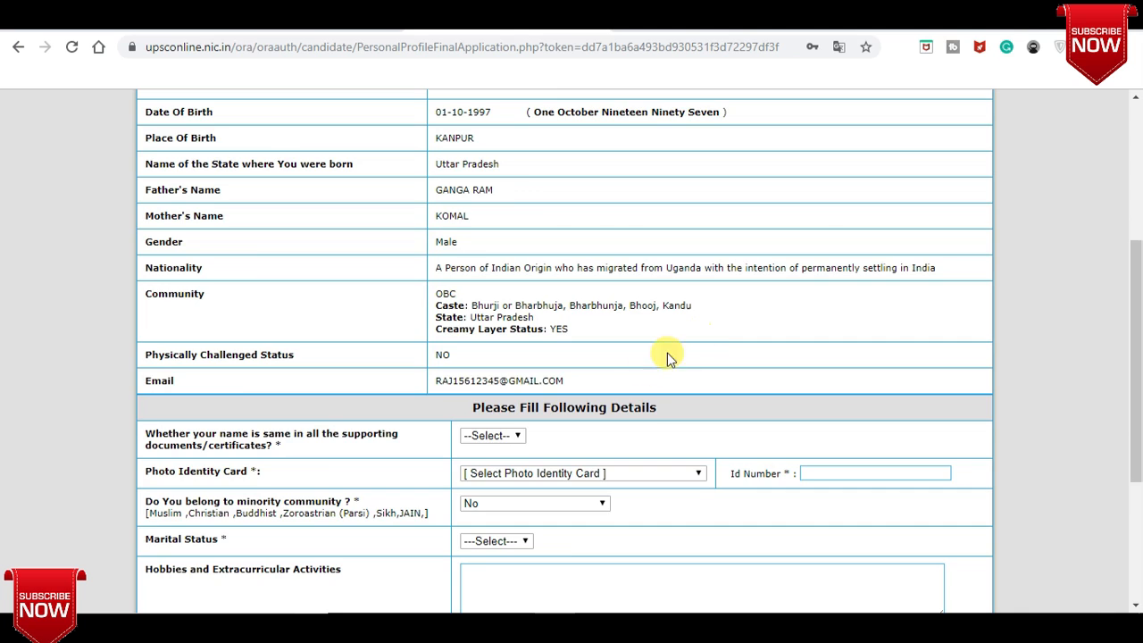
pyautogui.scroll(-1, 654, 402)
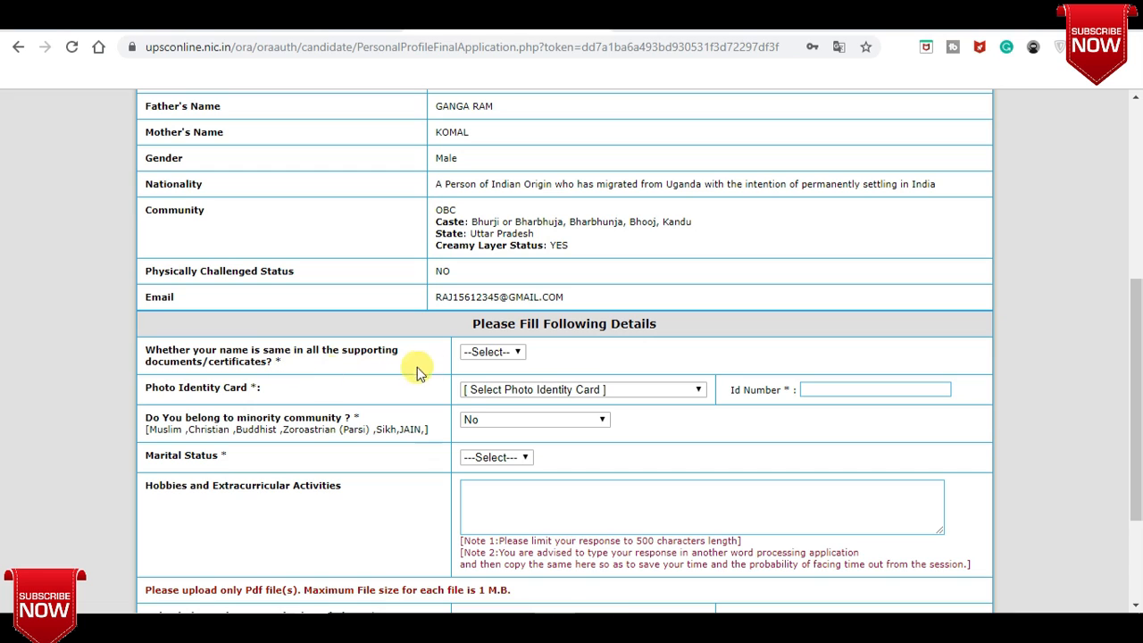
pyautogui.click(492, 351)
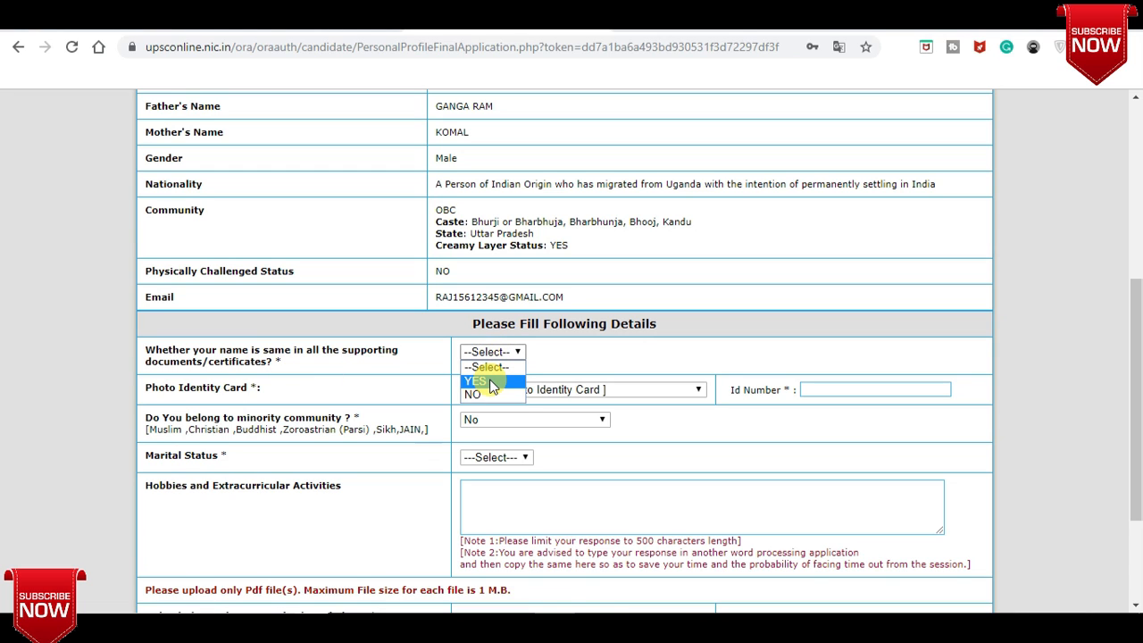
pyautogui.click(492, 383)
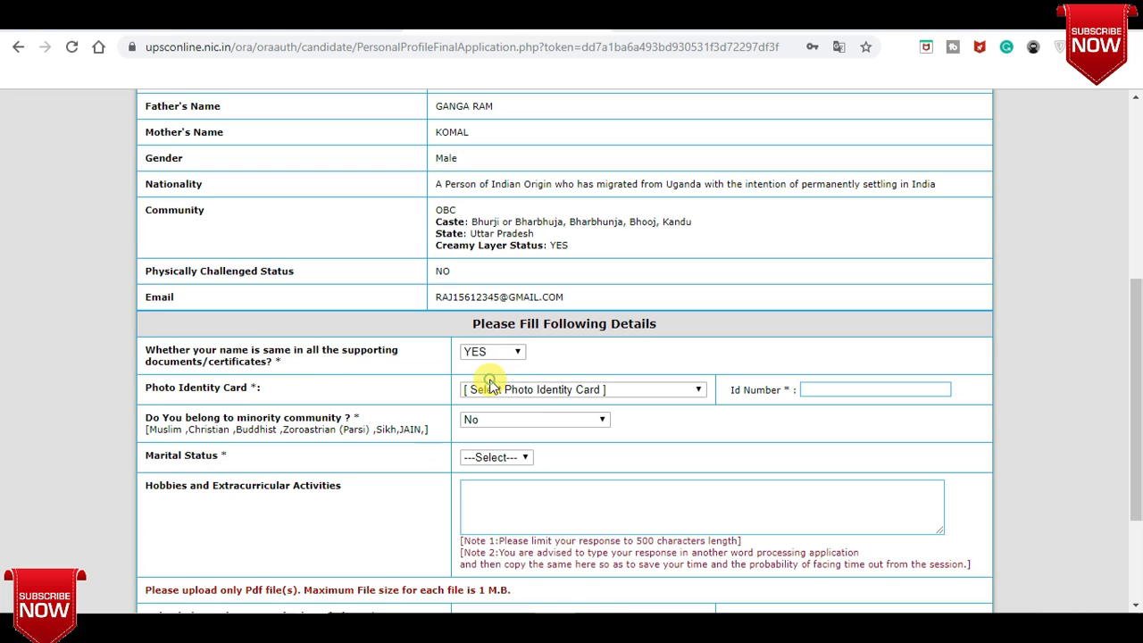
# Choose Voter ID as the photo identity card, go to its Id Number, and set marital status to Single
pyautogui.click(642, 392)
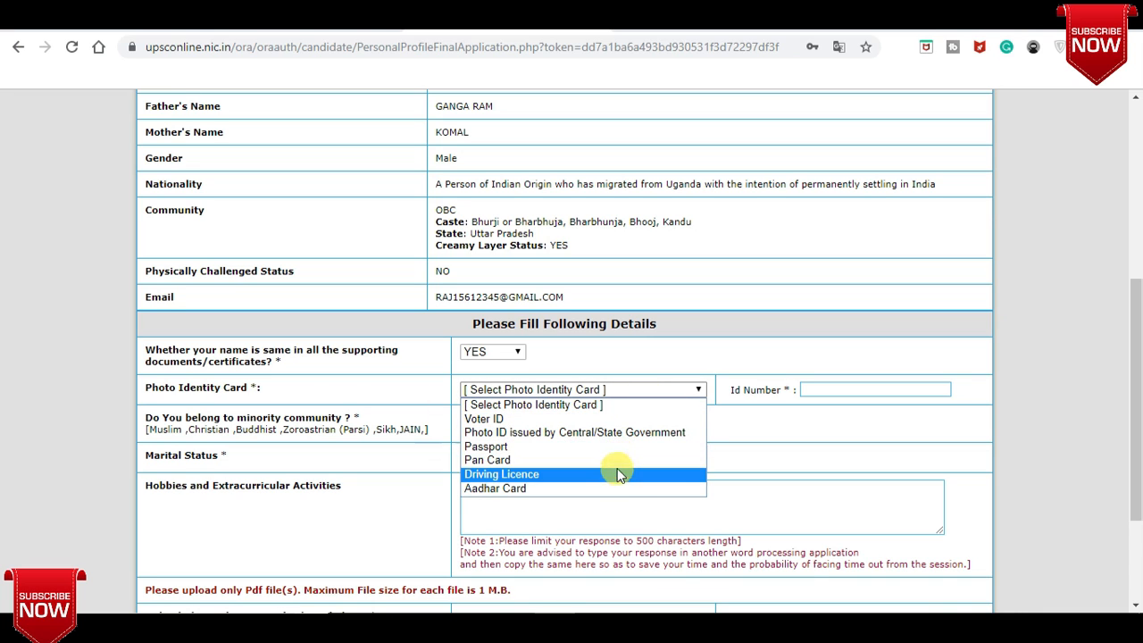
pyautogui.click(620, 418)
pyautogui.click(846, 386)
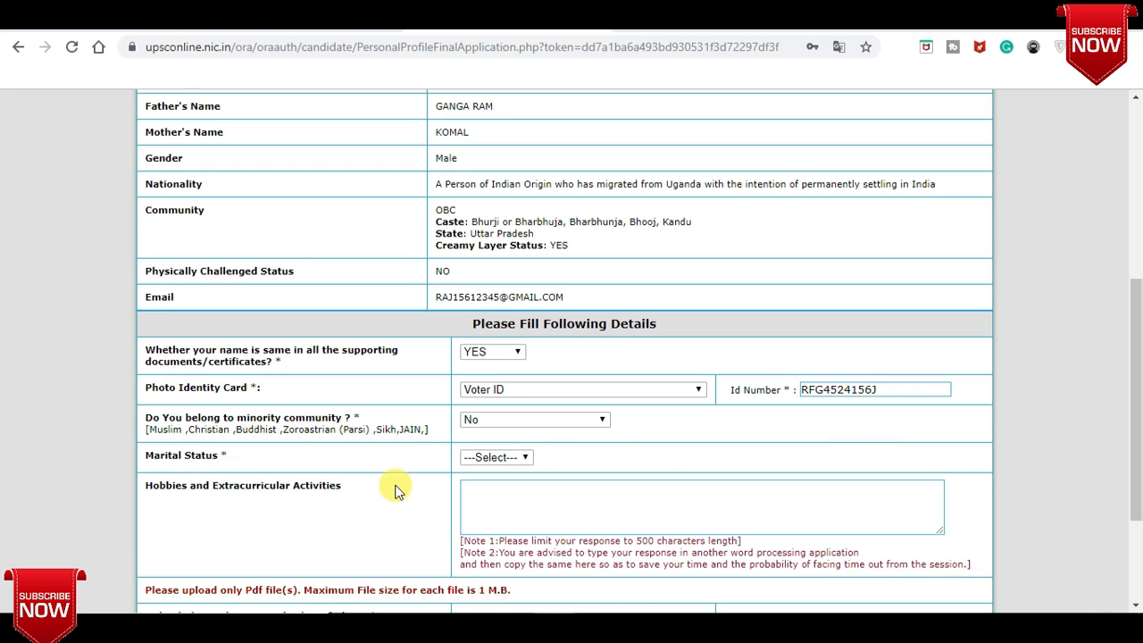
pyautogui.click(505, 458)
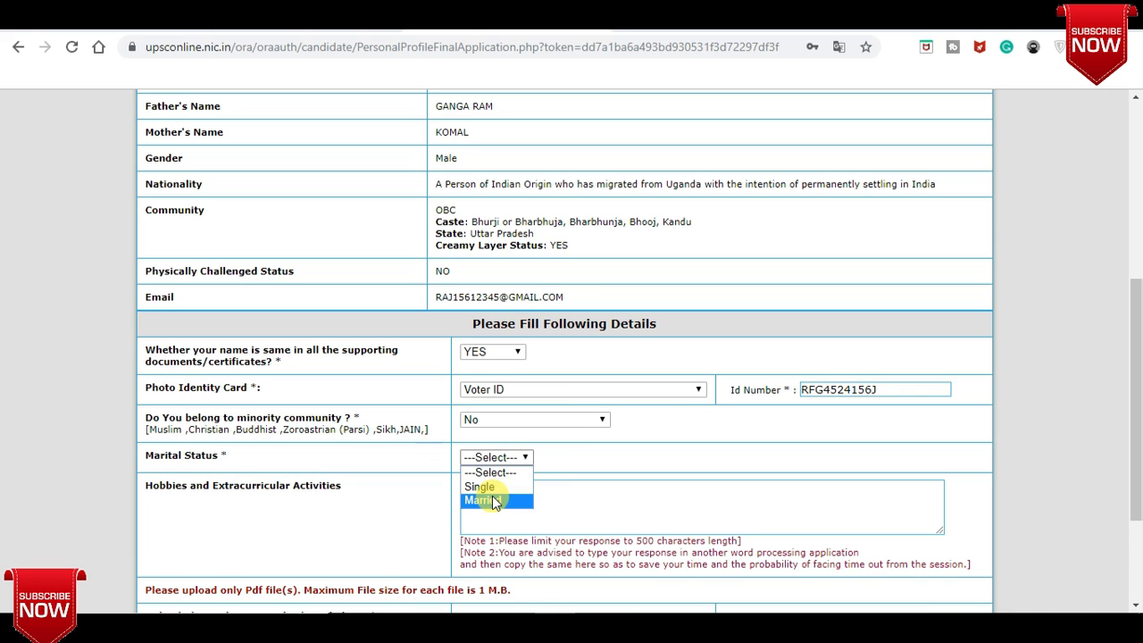
pyautogui.click(486, 487)
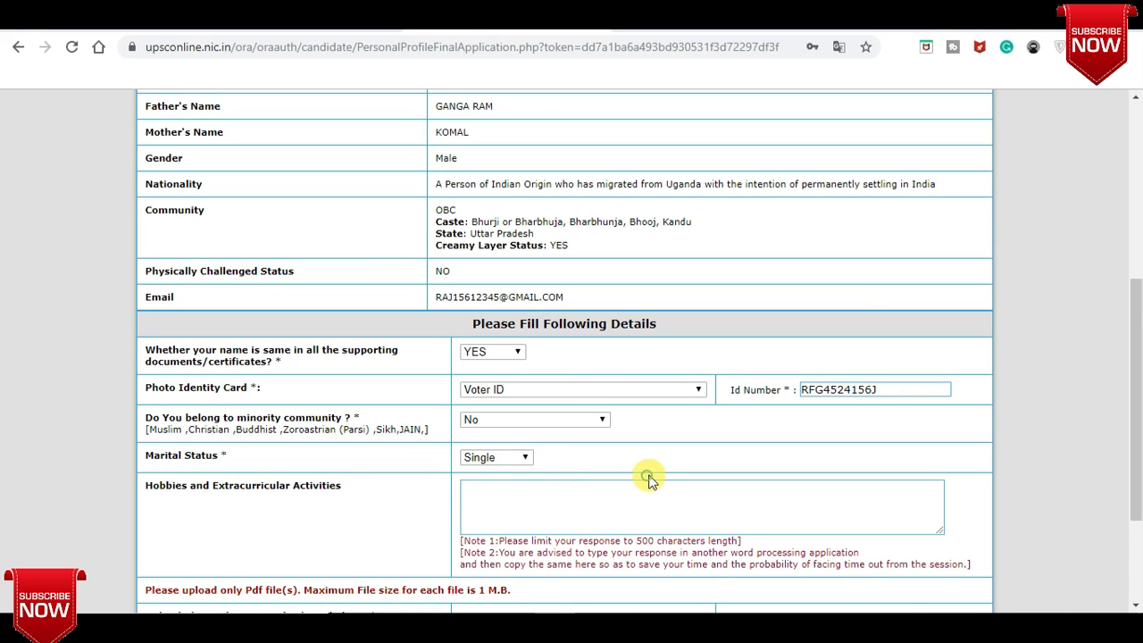
pyautogui.scroll(-1, 649, 480)
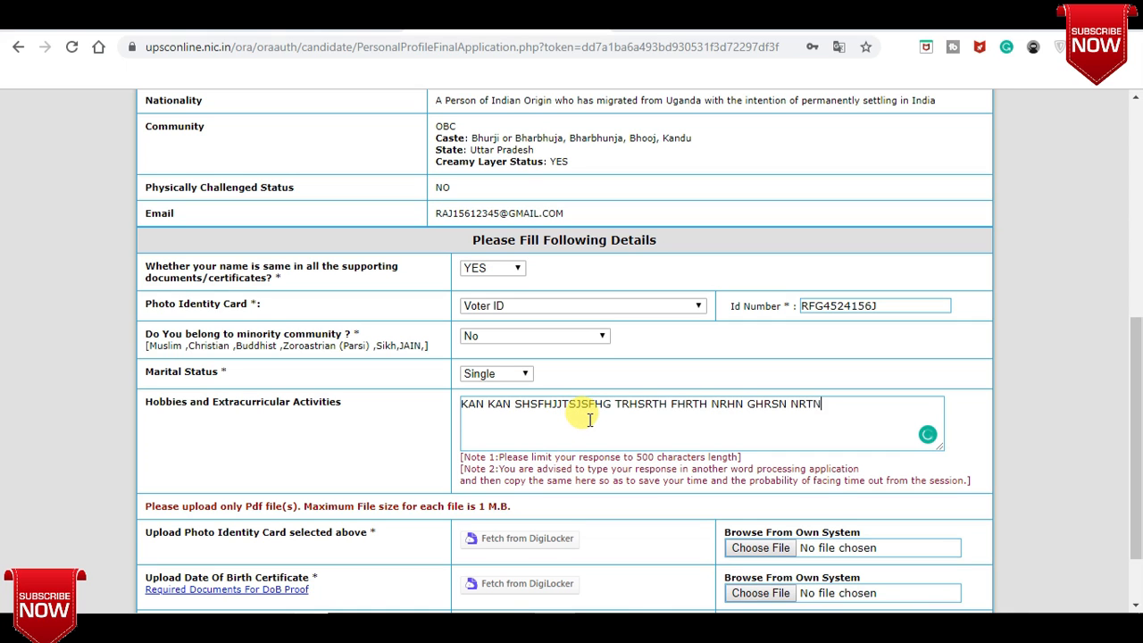
pyautogui.scroll(-1, 732, 508)
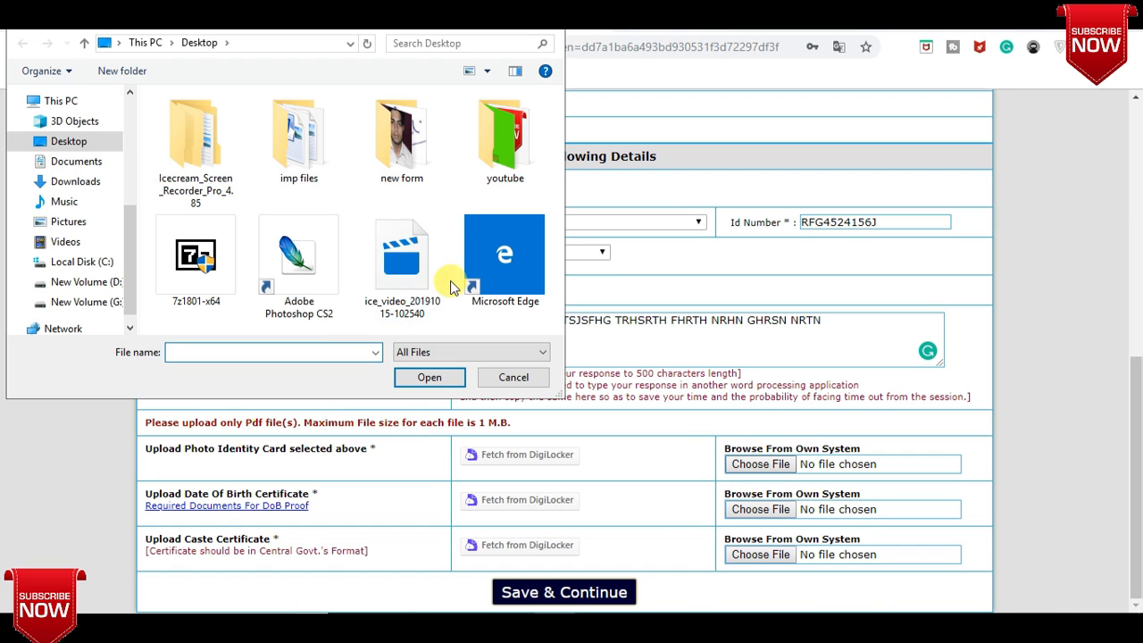
# Attach TEC.pdf from the Desktop 'new form' folder as the photo identity card, closing the DigiLocker window
pyautogui.click(482, 260)
pyautogui.doubleClick(509, 132)
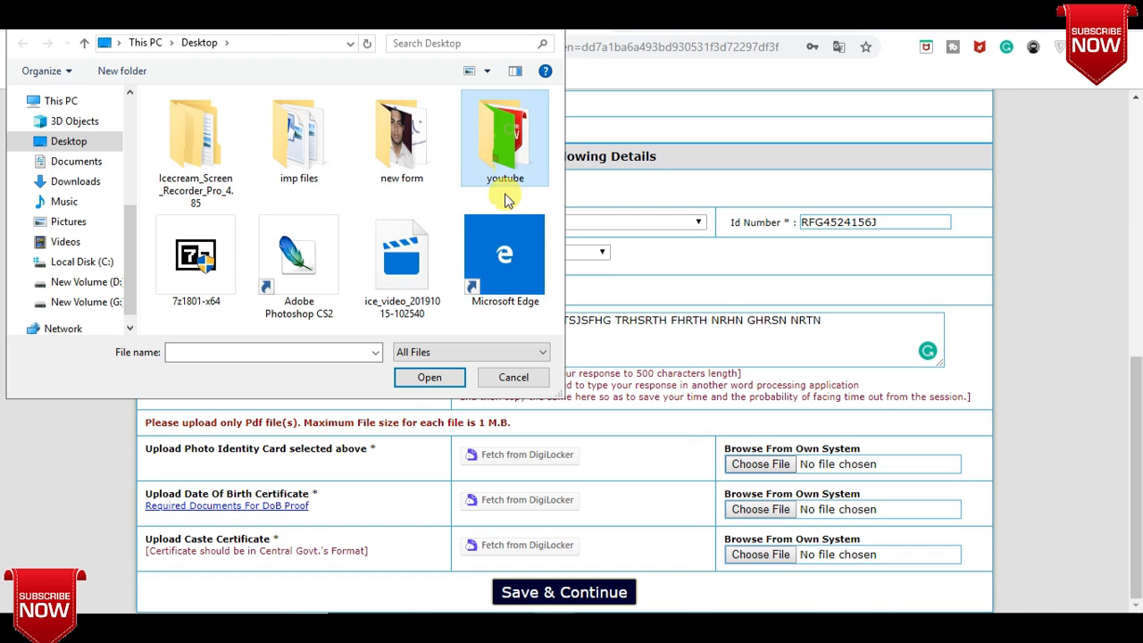
pyautogui.scroll(2, 454, 231)
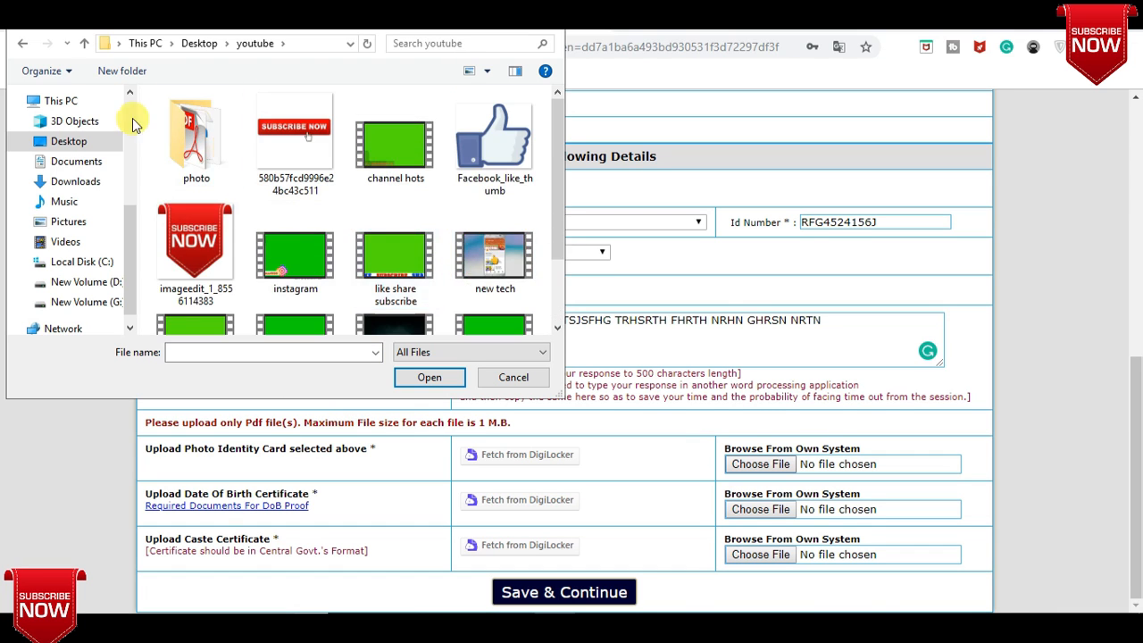
pyautogui.click(23, 43)
pyautogui.doubleClick(395, 143)
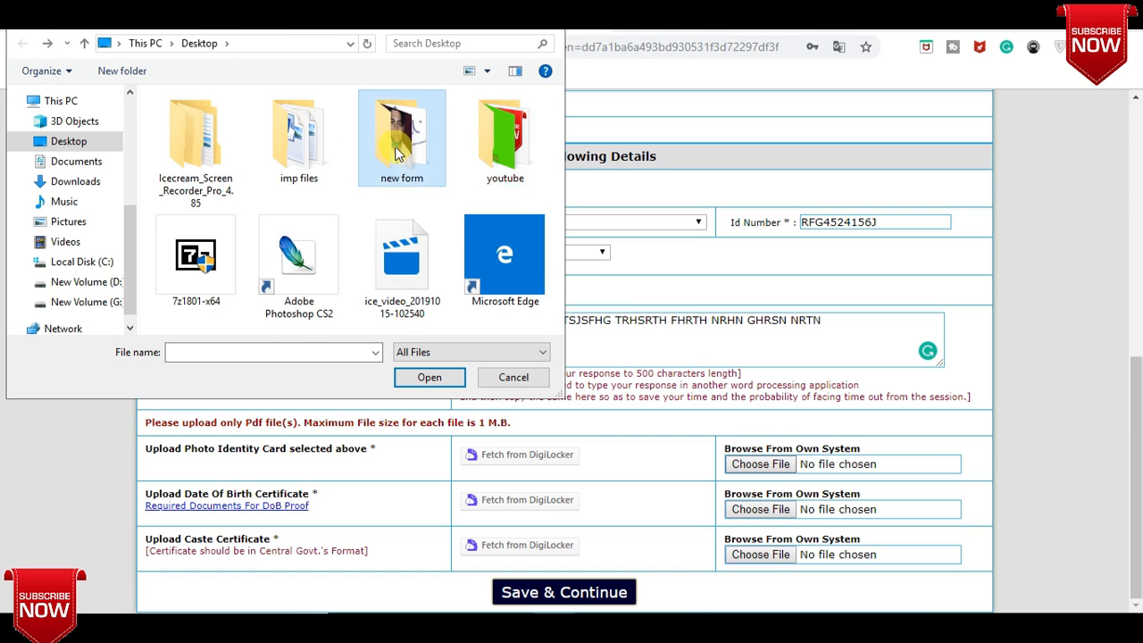
pyautogui.scroll(-5, 449, 239)
pyautogui.doubleClick(406, 196)
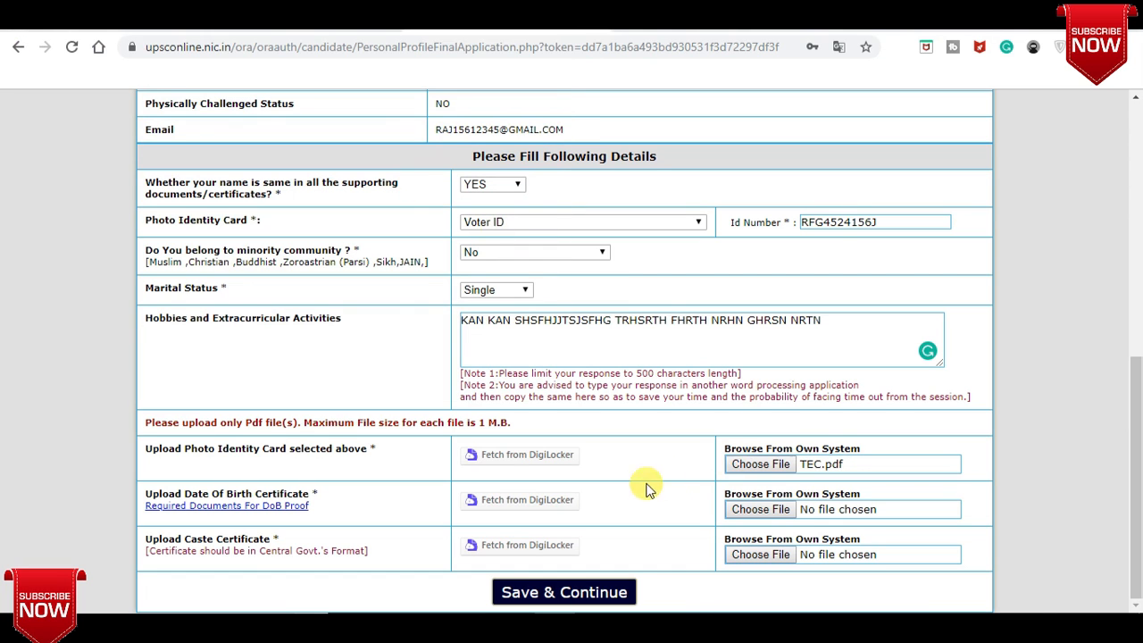
pyautogui.click(524, 457)
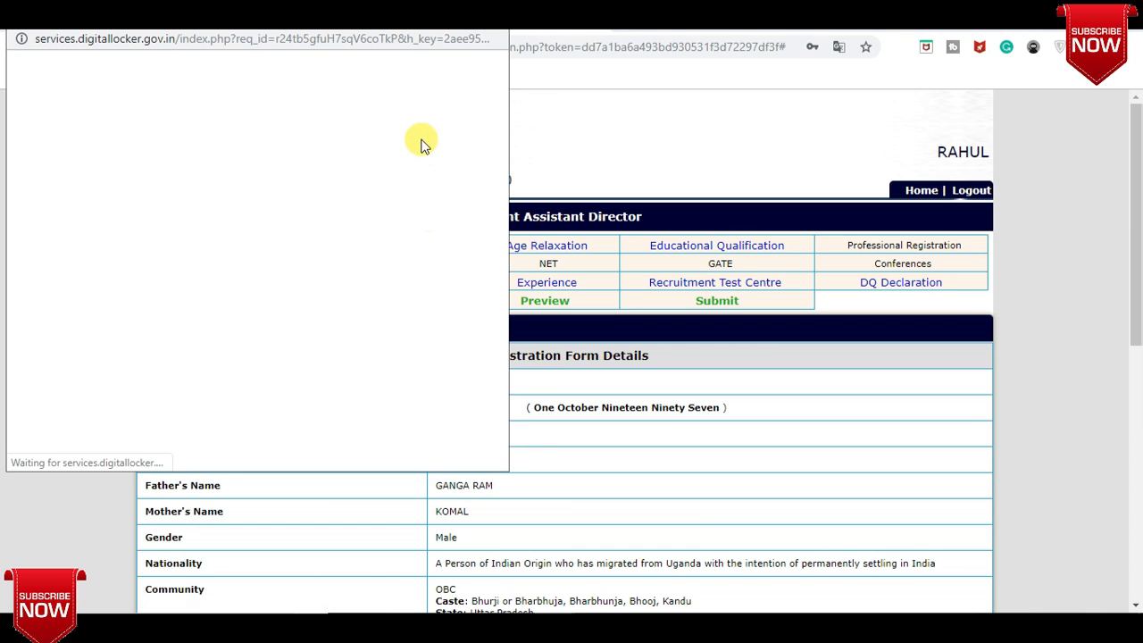
pyautogui.click(498, 19)
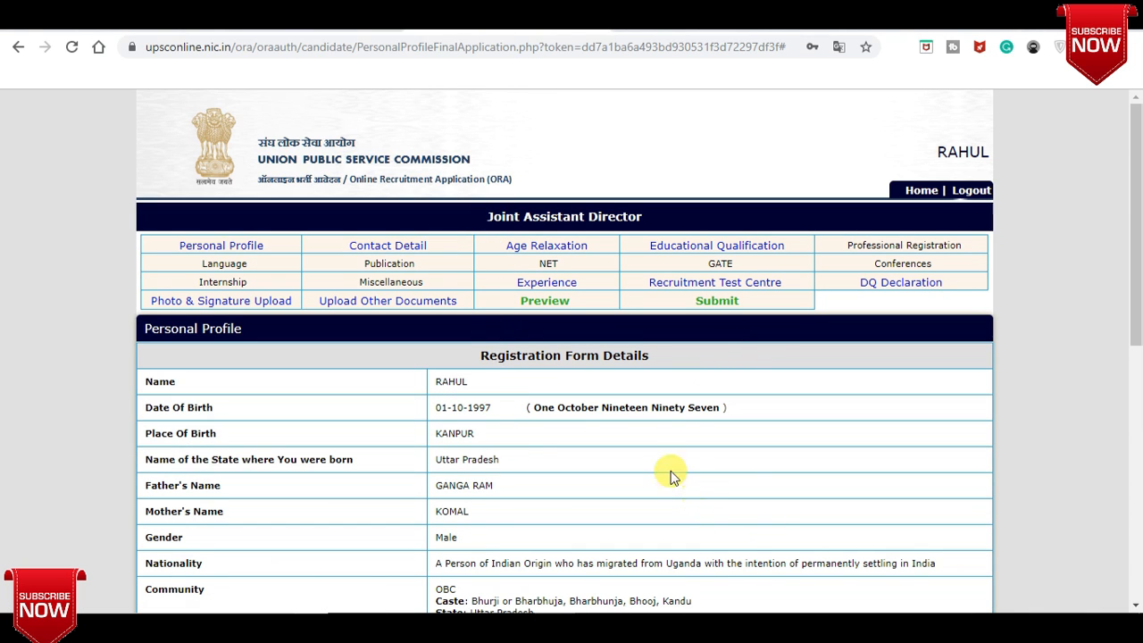
# Attach TEC.pdf as the birth certificate and Y.pdf as the caste certificate, then save the profile
pyautogui.scroll(-7, 671, 471)
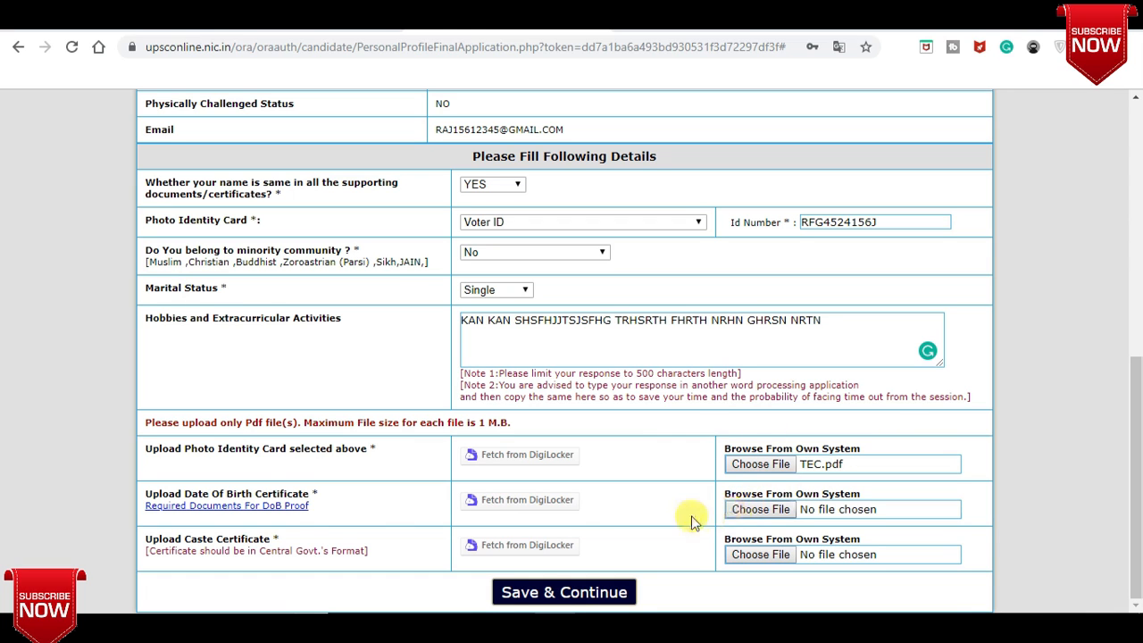
pyautogui.click(758, 509)
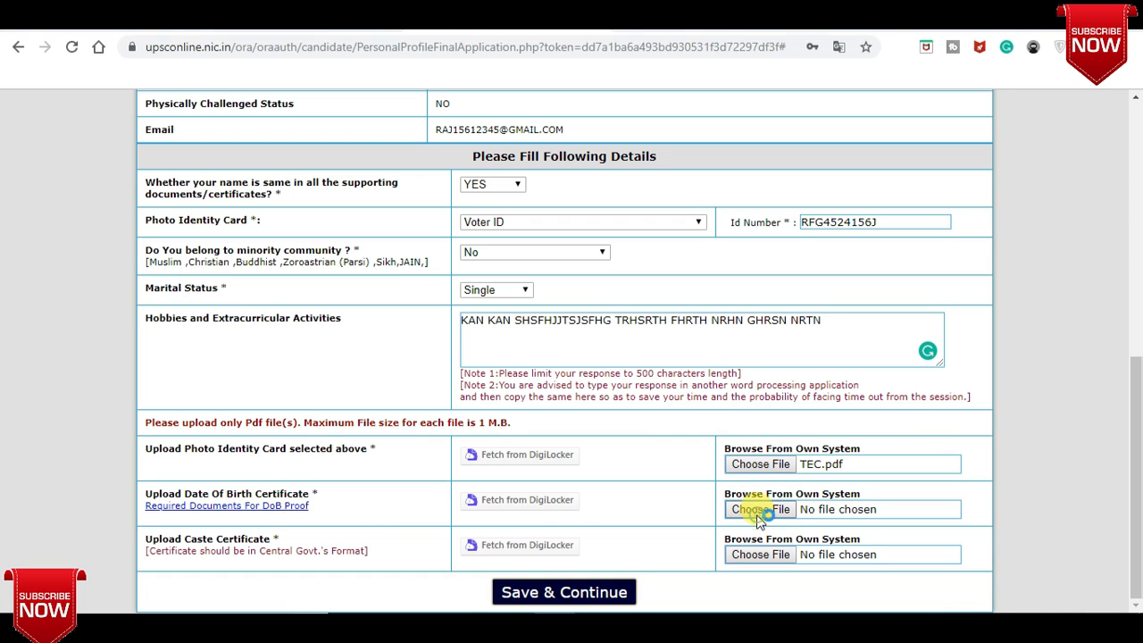
pyautogui.scroll(-3, 319, 163)
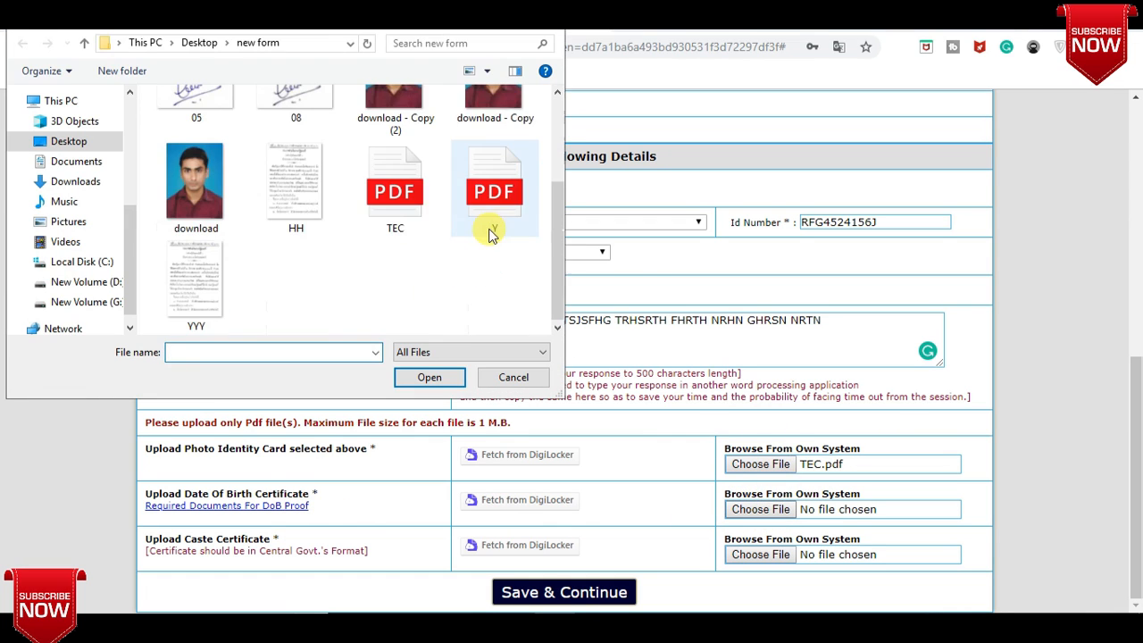
pyautogui.doubleClick(410, 201)
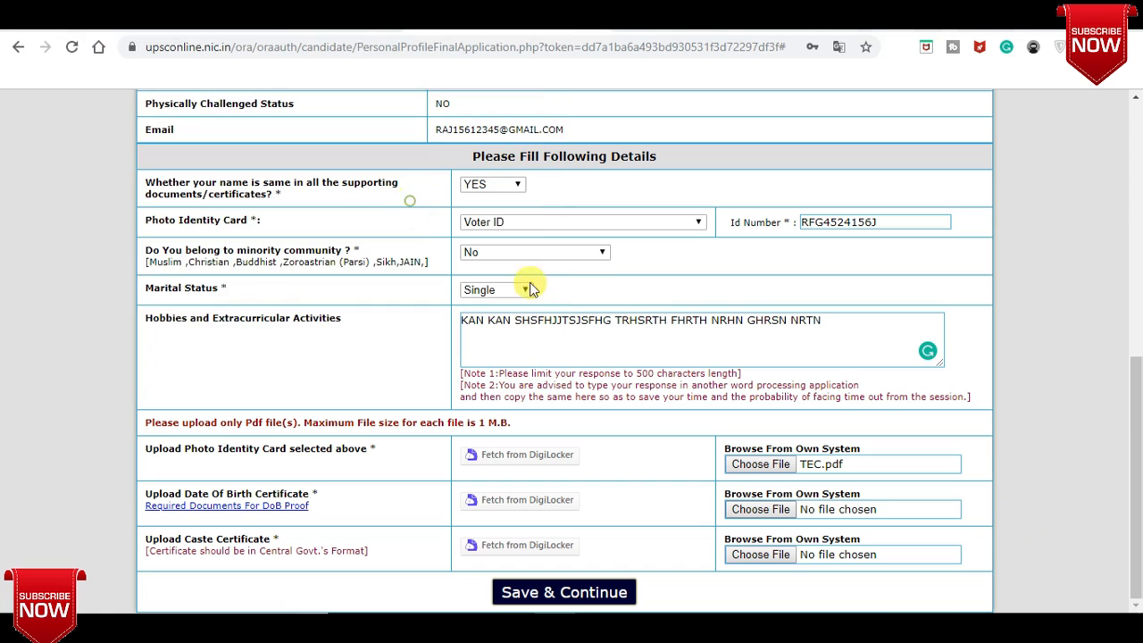
pyautogui.click(761, 554)
pyautogui.scroll(-3, 456, 214)
pyautogui.doubleClick(482, 206)
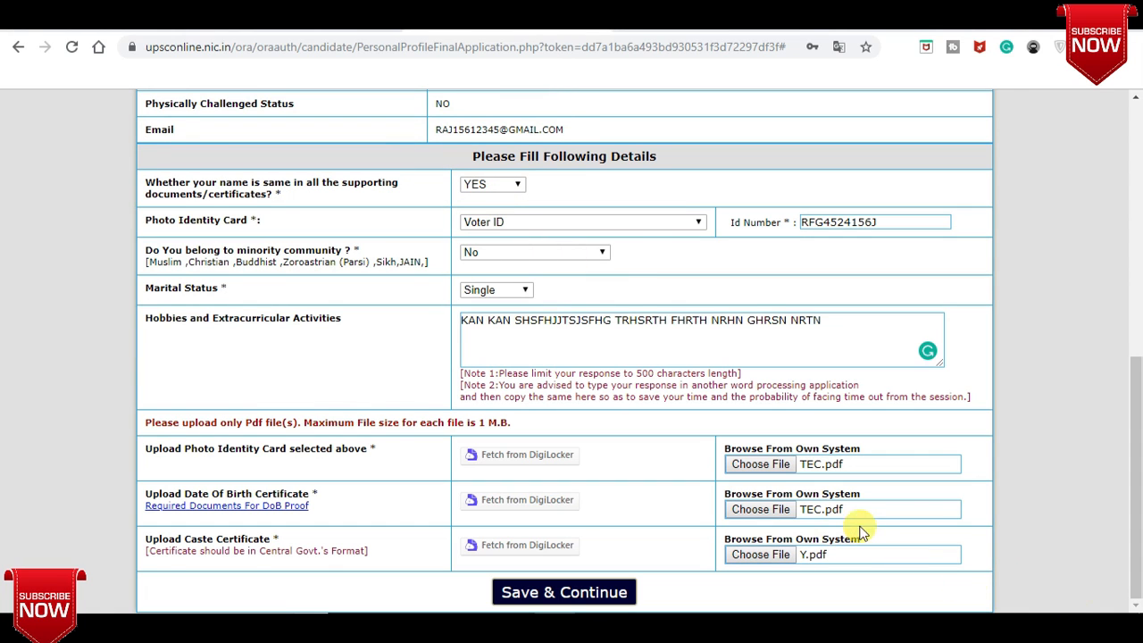
pyautogui.click(584, 592)
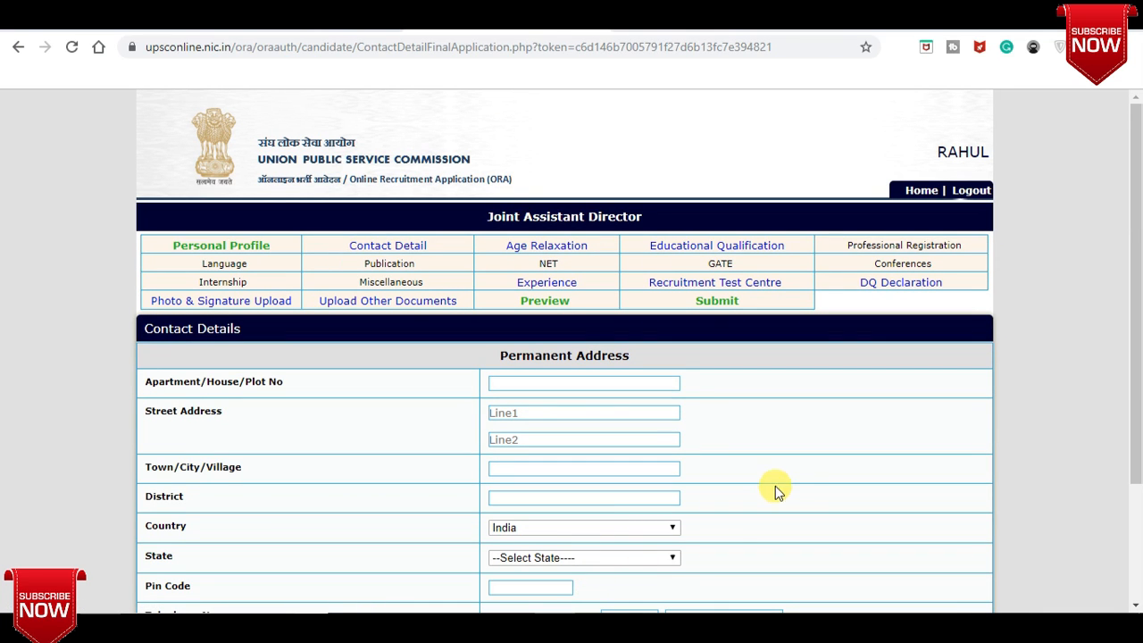
# Enter street lines 'KAN' and 'KANPUR' and autofill the rest of the permanent address
pyautogui.scroll(-1, 803, 495)
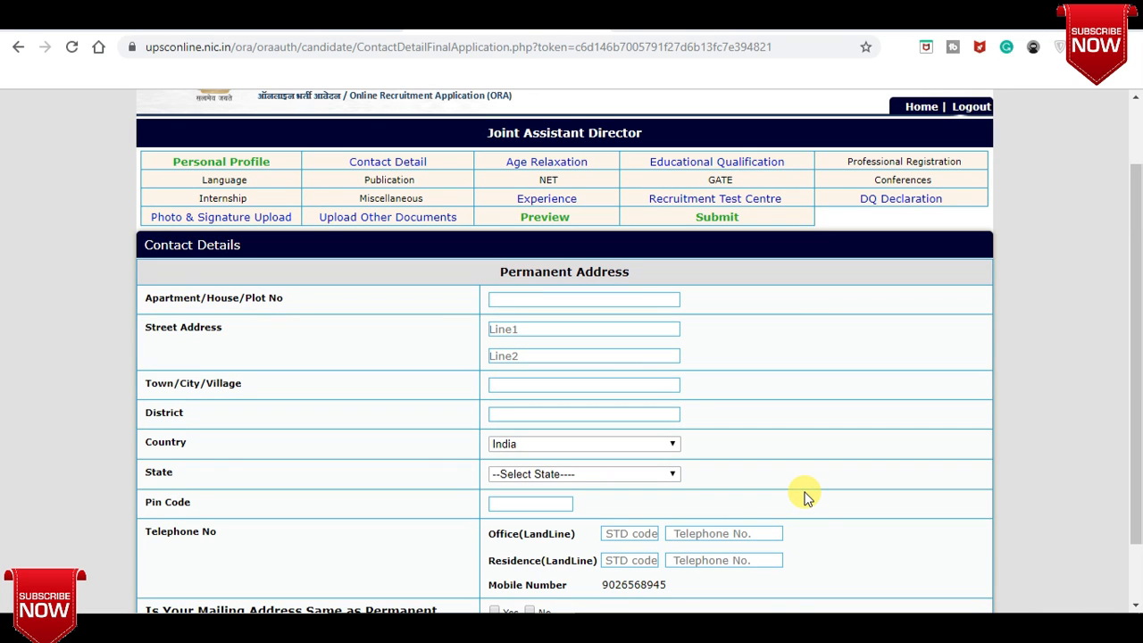
pyautogui.click(537, 298)
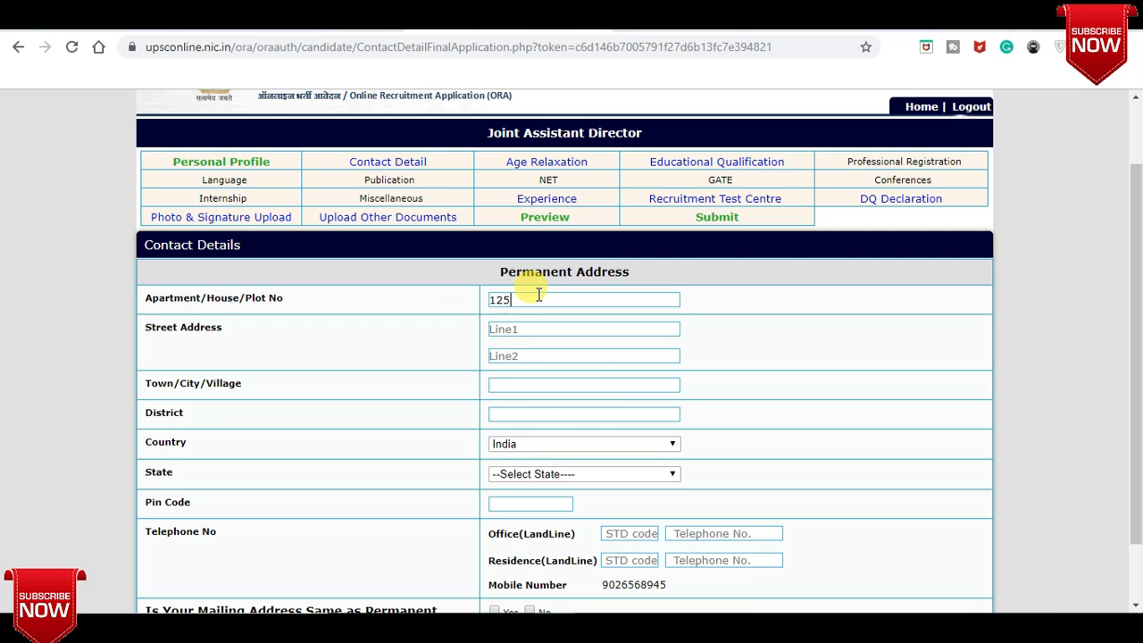
pyautogui.click(542, 328)
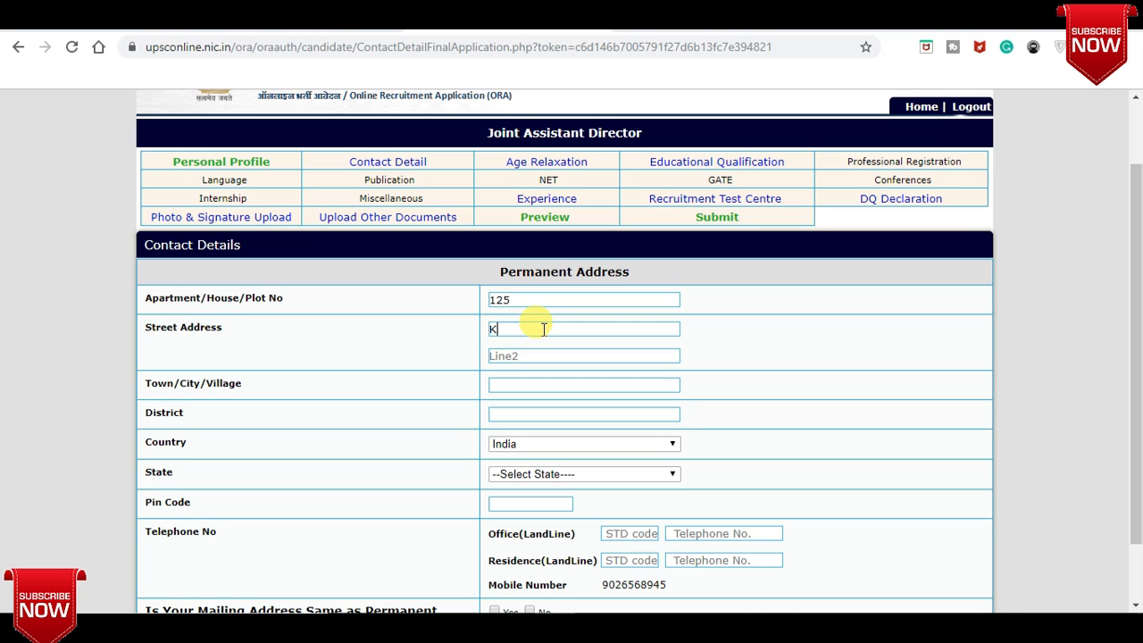
pyautogui.write('KAN')
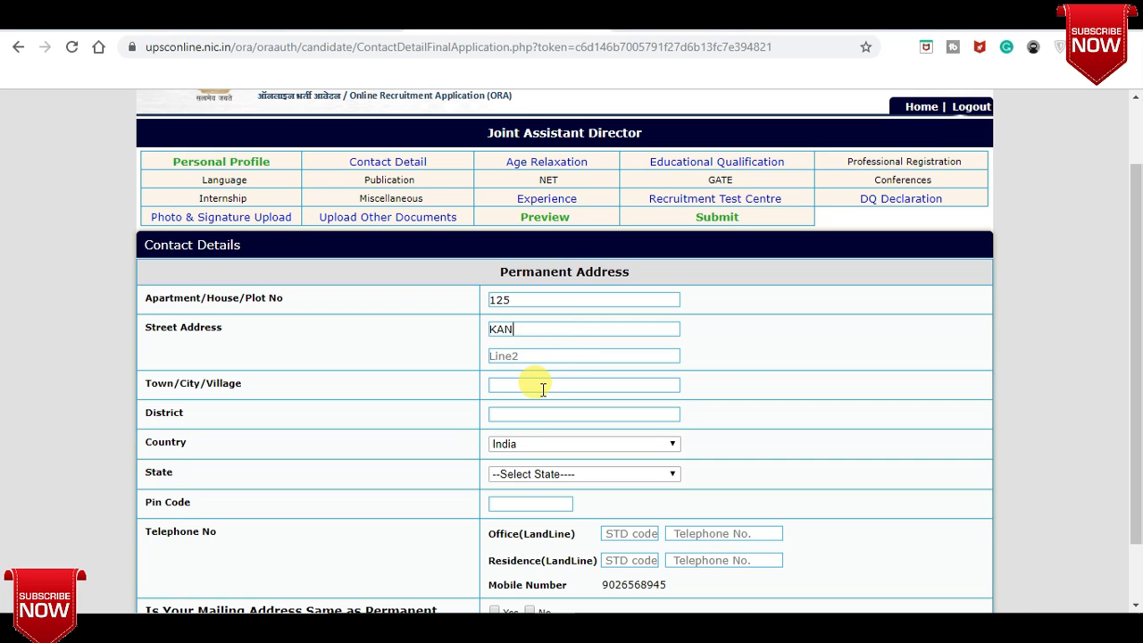
pyautogui.click(544, 356)
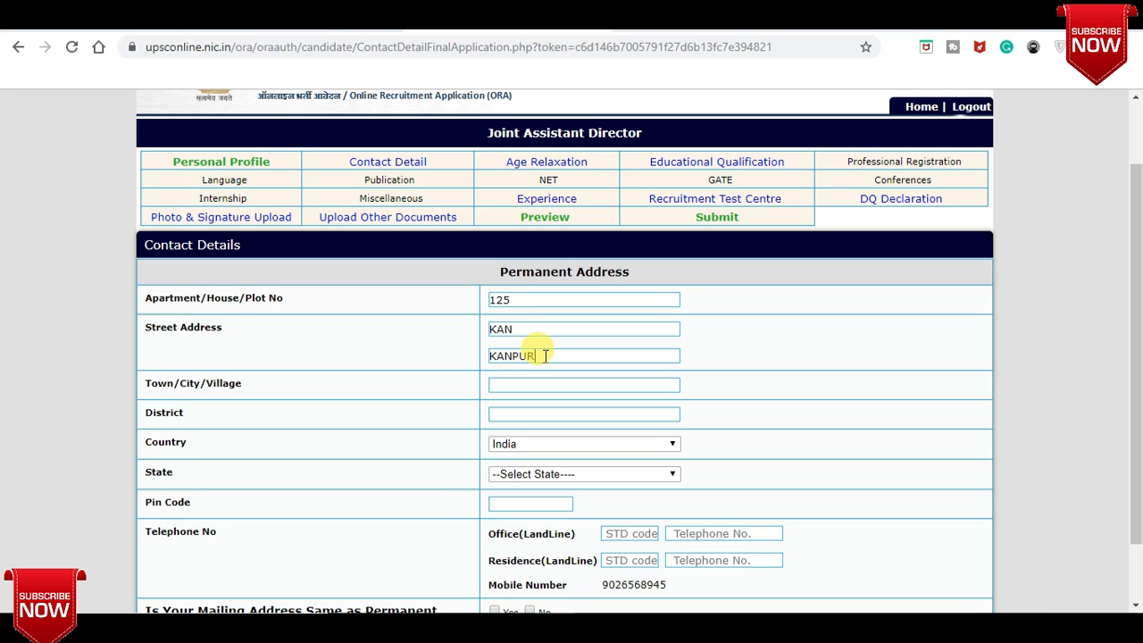
pyautogui.write('KANPUR')
pyautogui.click(516, 386)
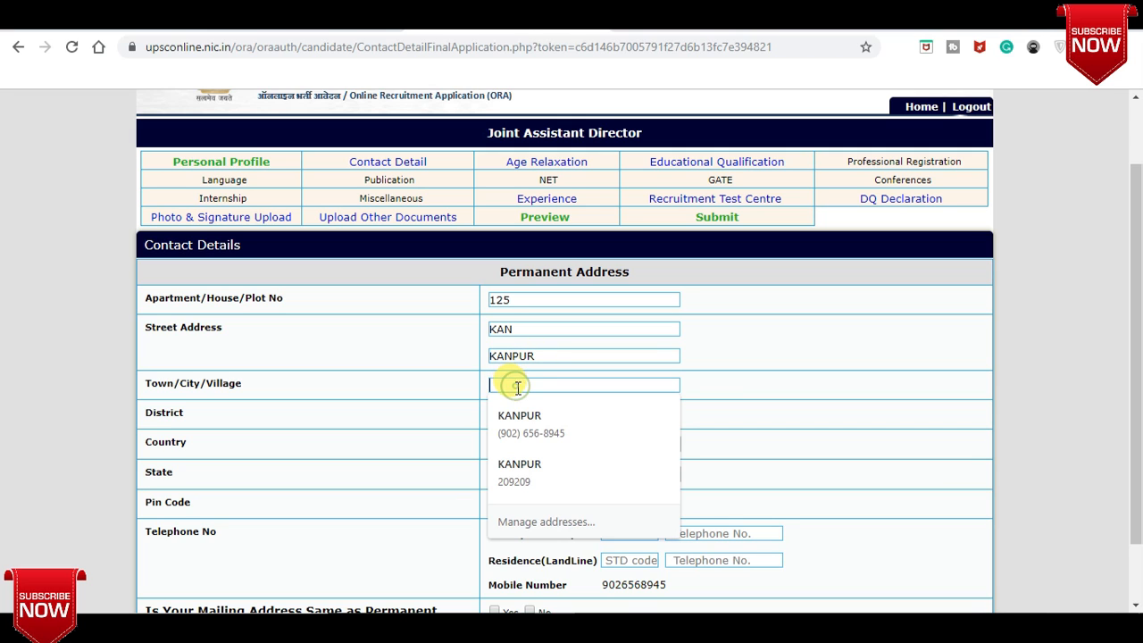
pyautogui.click(511, 415)
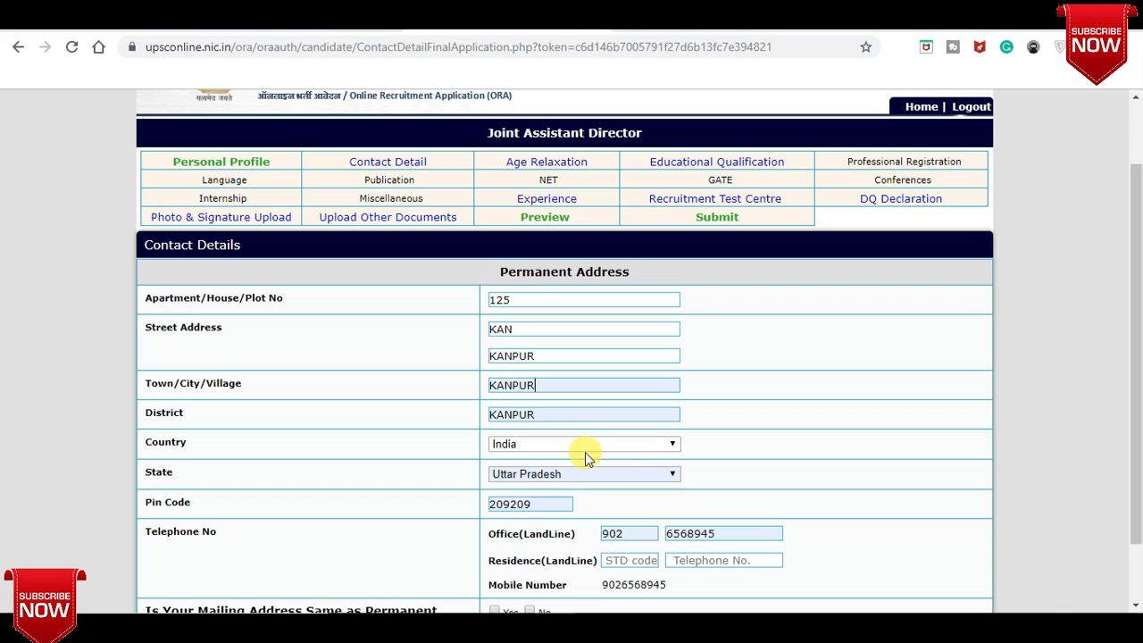
# Clear the office STD code and telephone, mark mailing address same as permanent, and save contact details
pyautogui.scroll(-1, 639, 477)
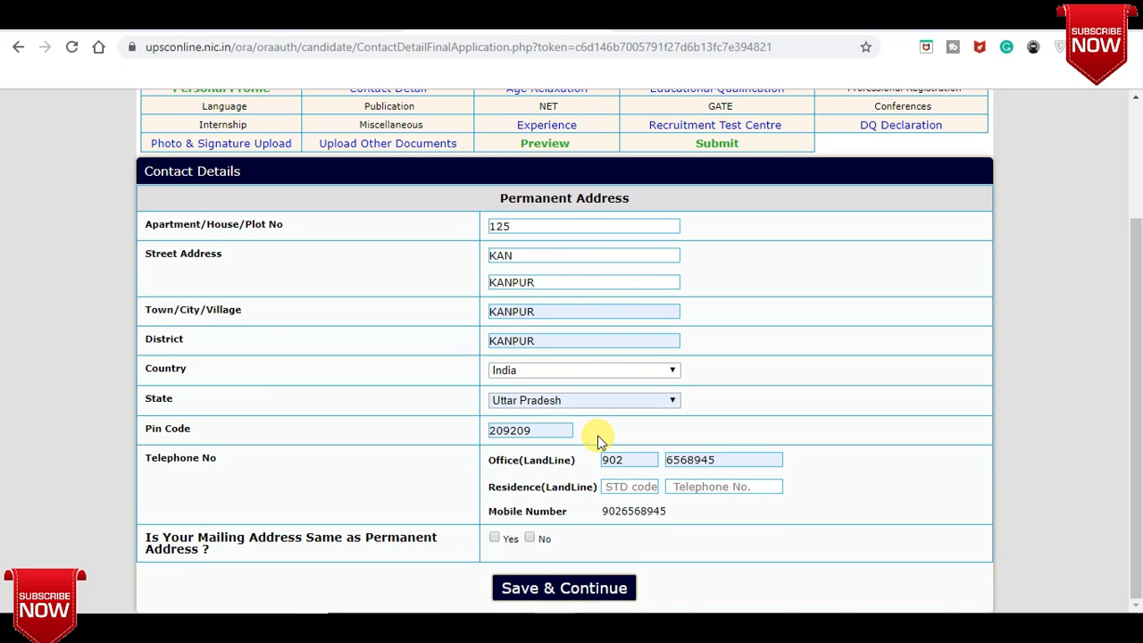
pyautogui.click(741, 457)
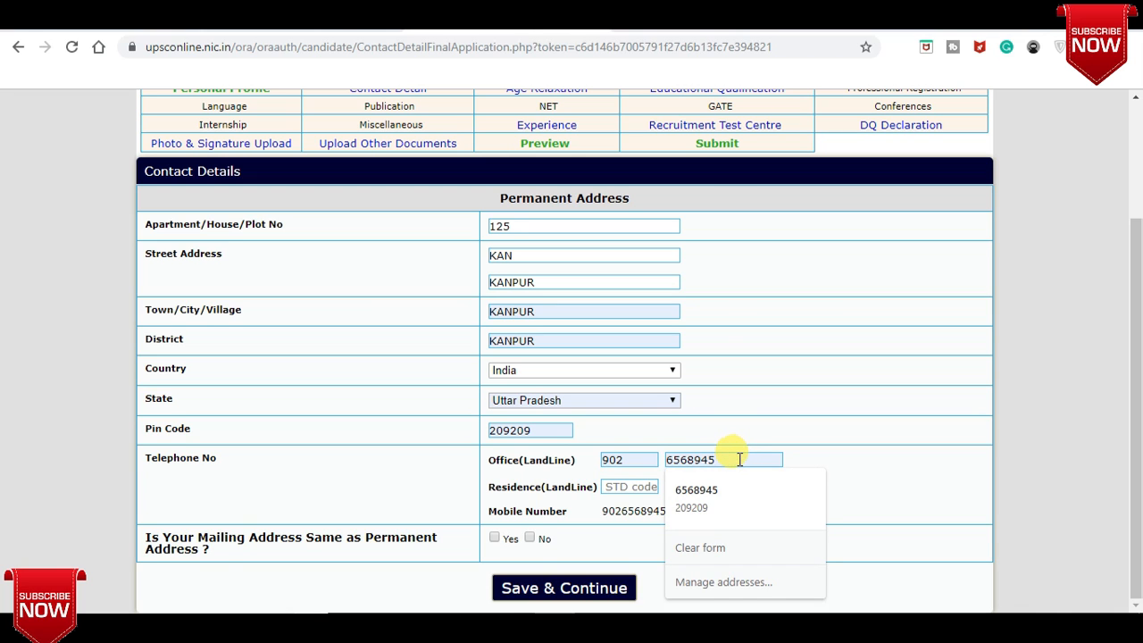
pyautogui.press('BackSpace')
pyautogui.press('BackSpace')
pyautogui.press('BackSpace')
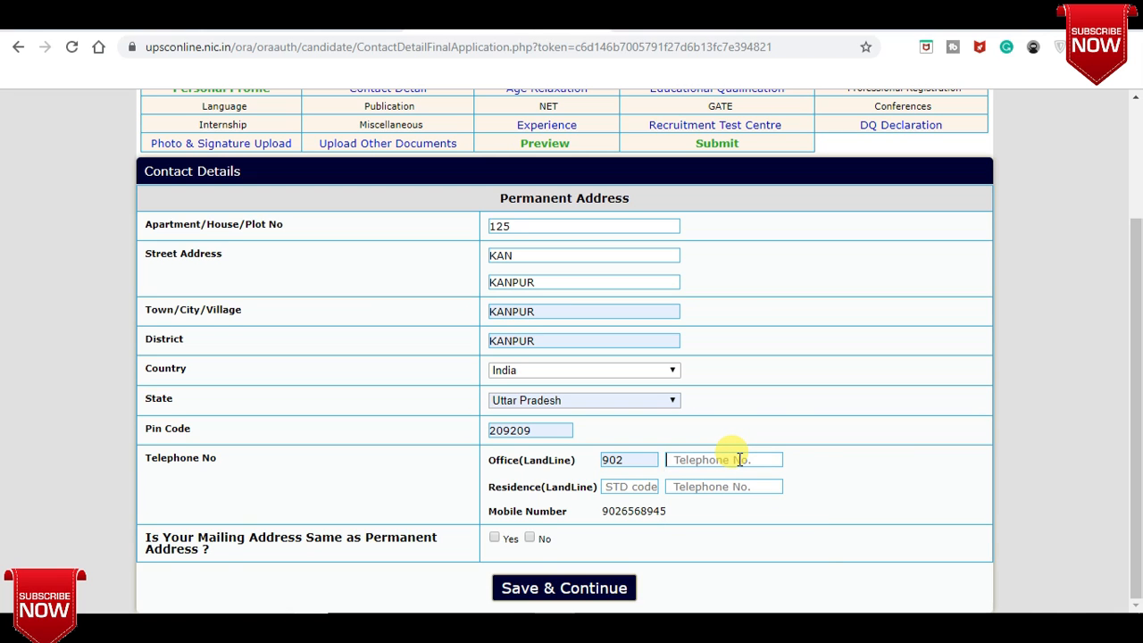
pyautogui.click(643, 462)
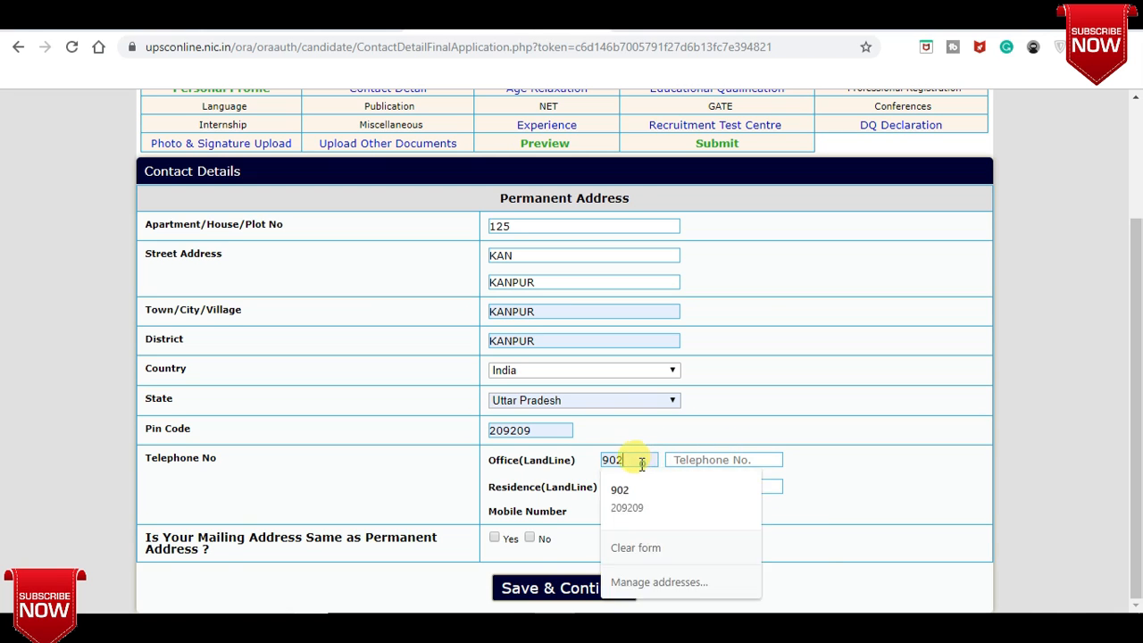
pyautogui.press('BackSpace')
pyautogui.press('BackSpace')
pyautogui.press('BackSpace')
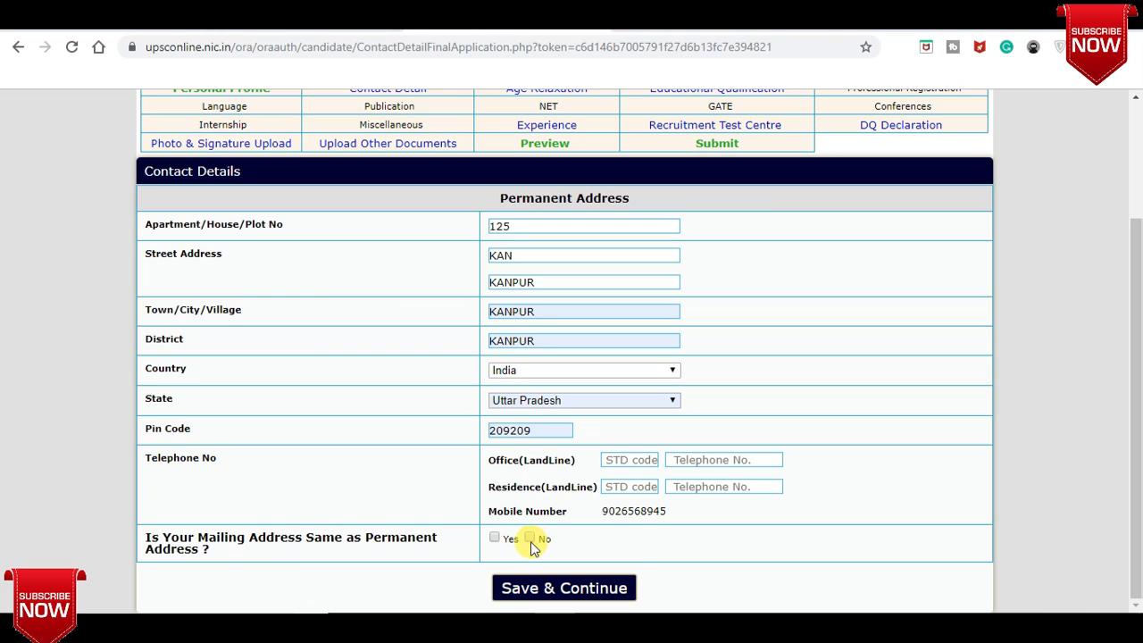
pyautogui.click(494, 538)
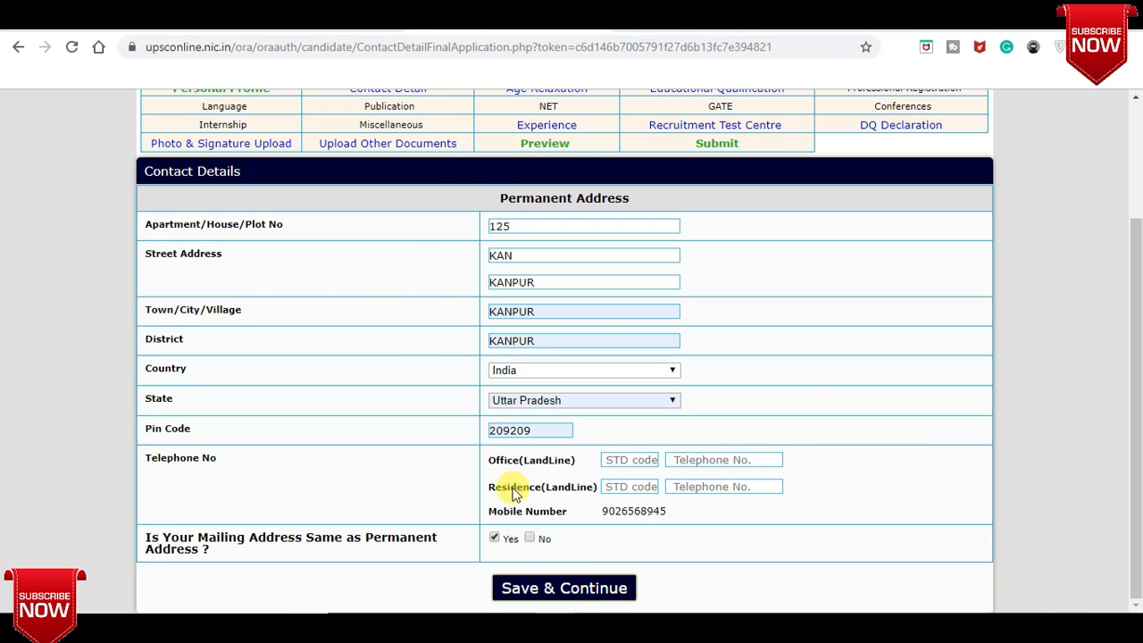
pyautogui.click(590, 596)
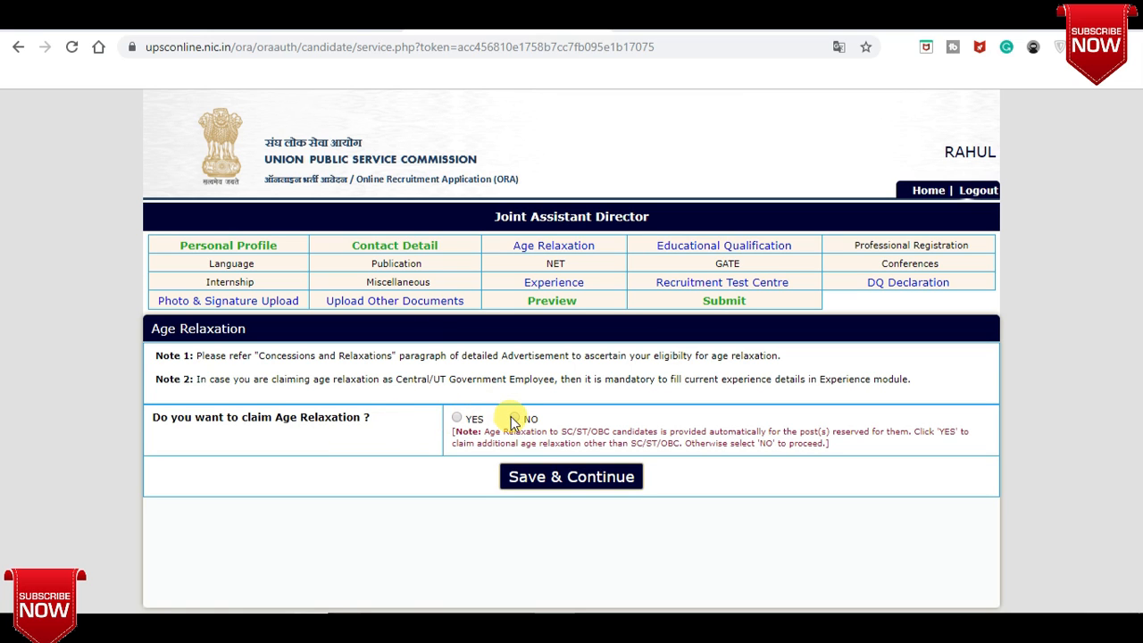
# Switch the age relaxation answer from YES to NO and save it
pyautogui.click(455, 419)
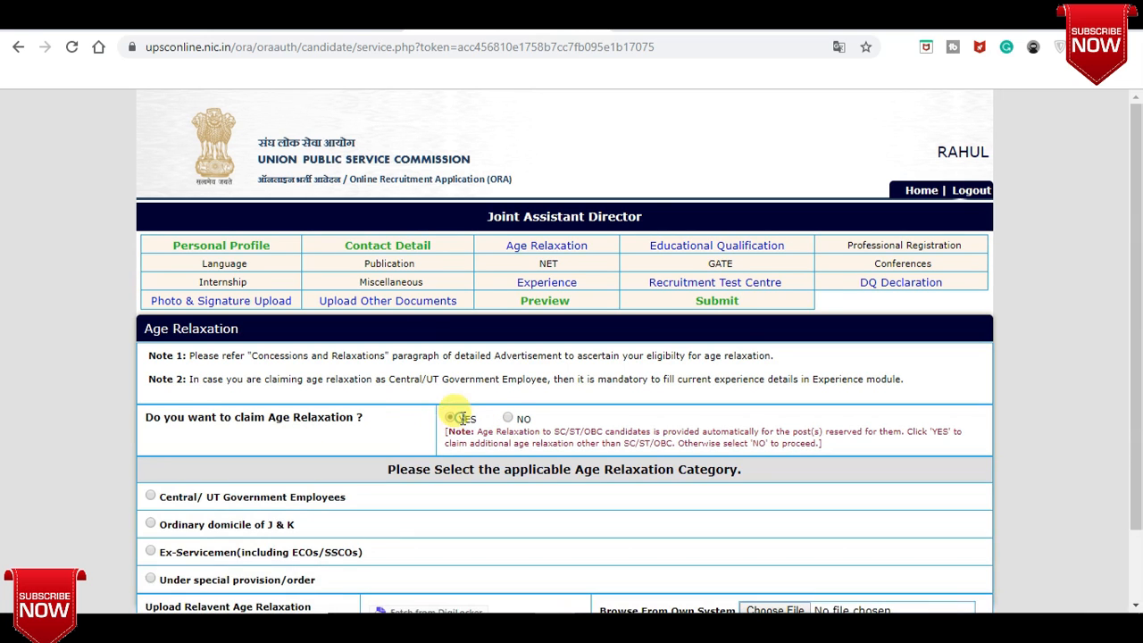
pyautogui.scroll(-2, 585, 489)
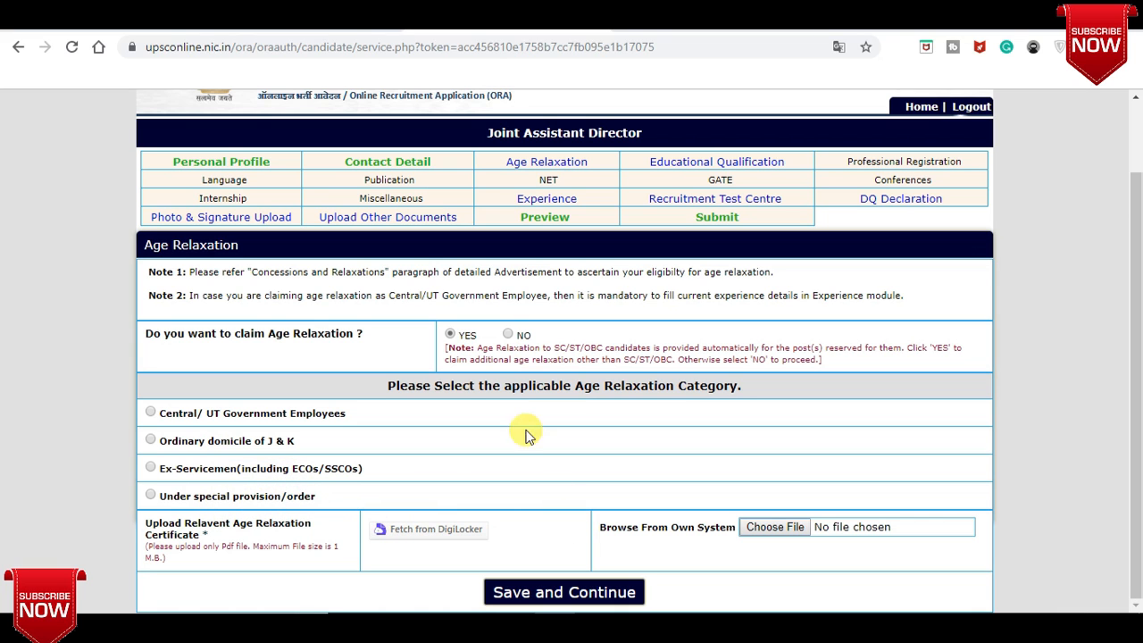
pyautogui.click(507, 333)
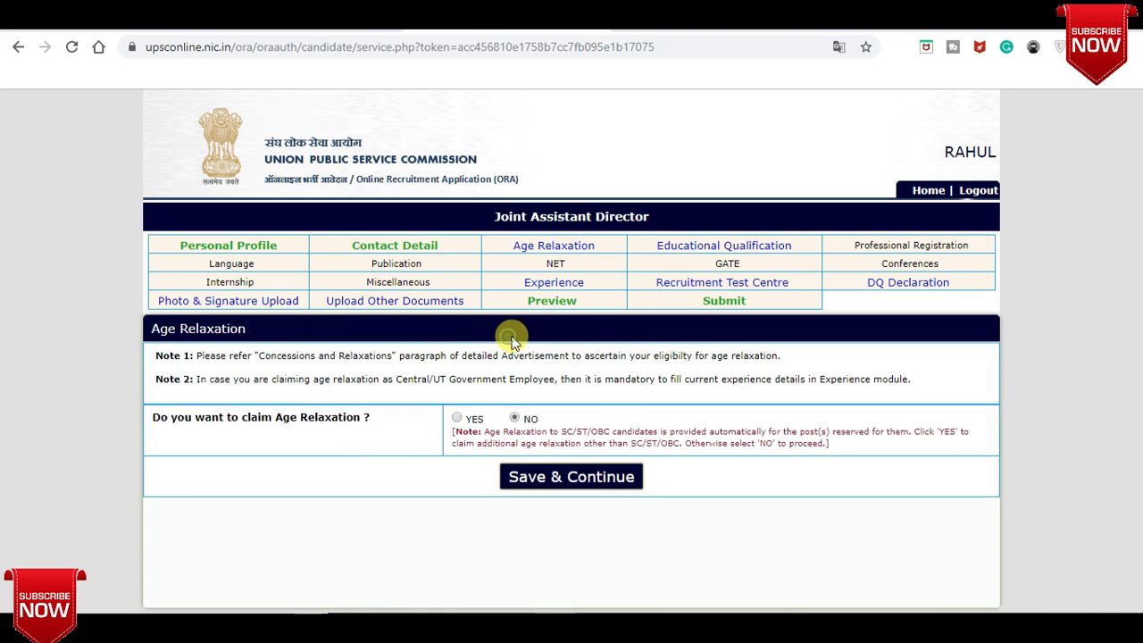
pyautogui.click(541, 480)
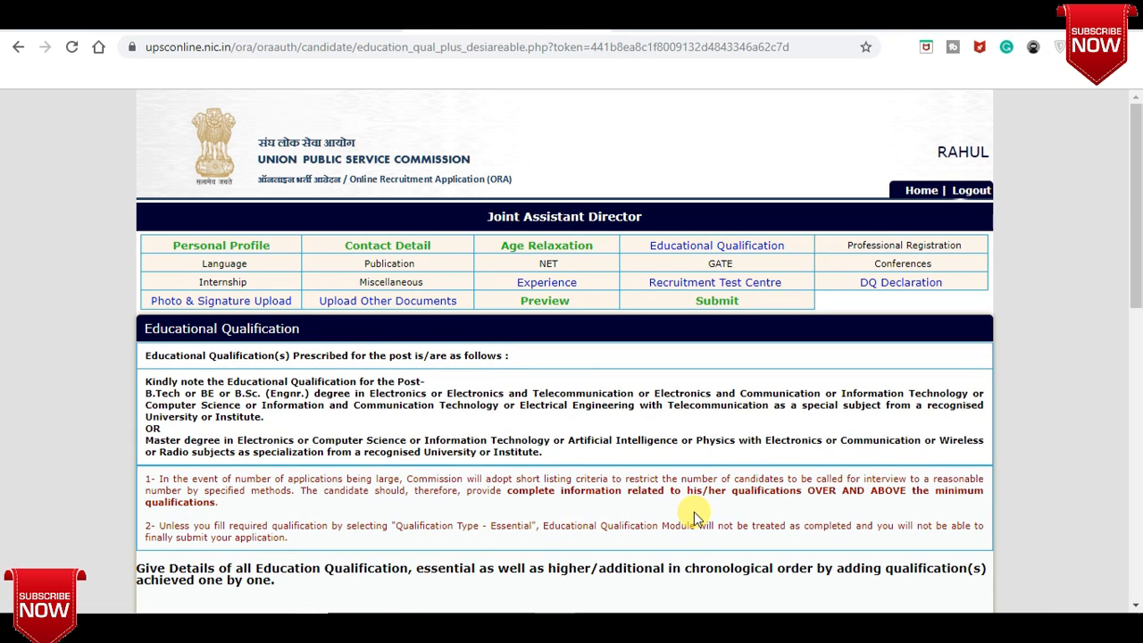
# Set qualification type to Essential, degree BE/BTech, subject Information Technology
pyautogui.scroll(-3, 696, 516)
pyautogui.scroll(3, 694, 517)
pyautogui.scroll(-4, 688, 518)
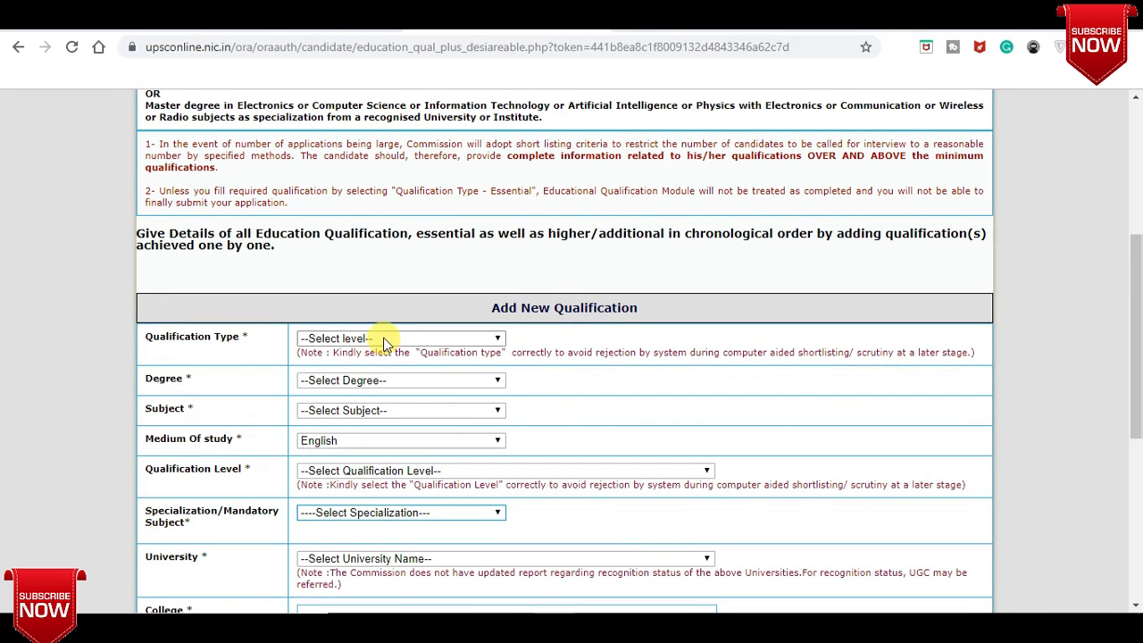
pyautogui.click(381, 338)
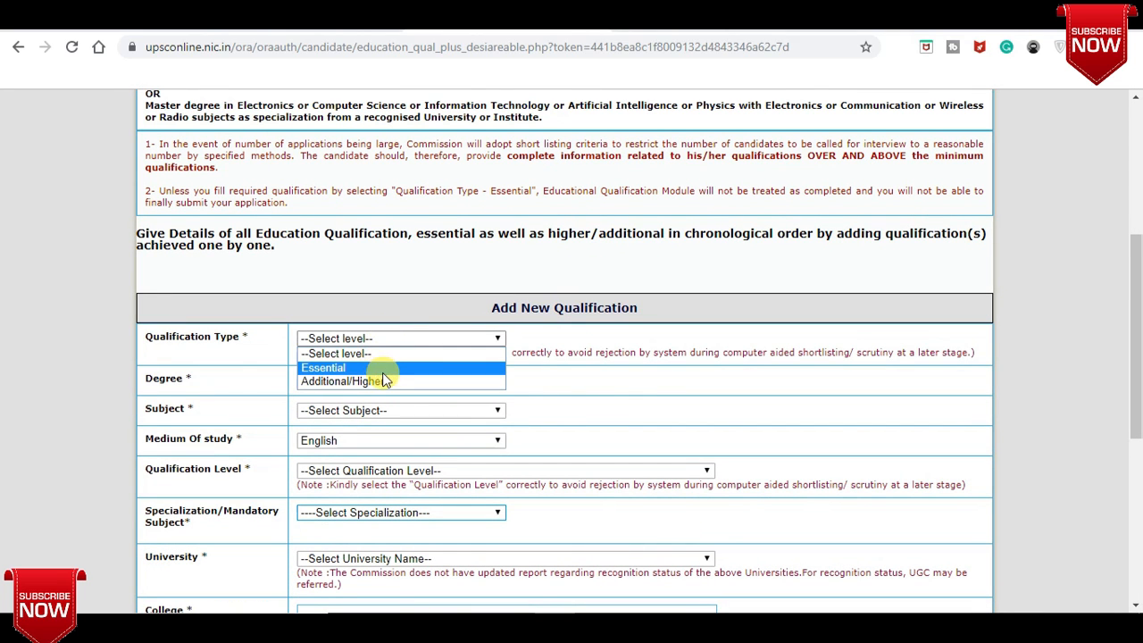
pyautogui.click(384, 380)
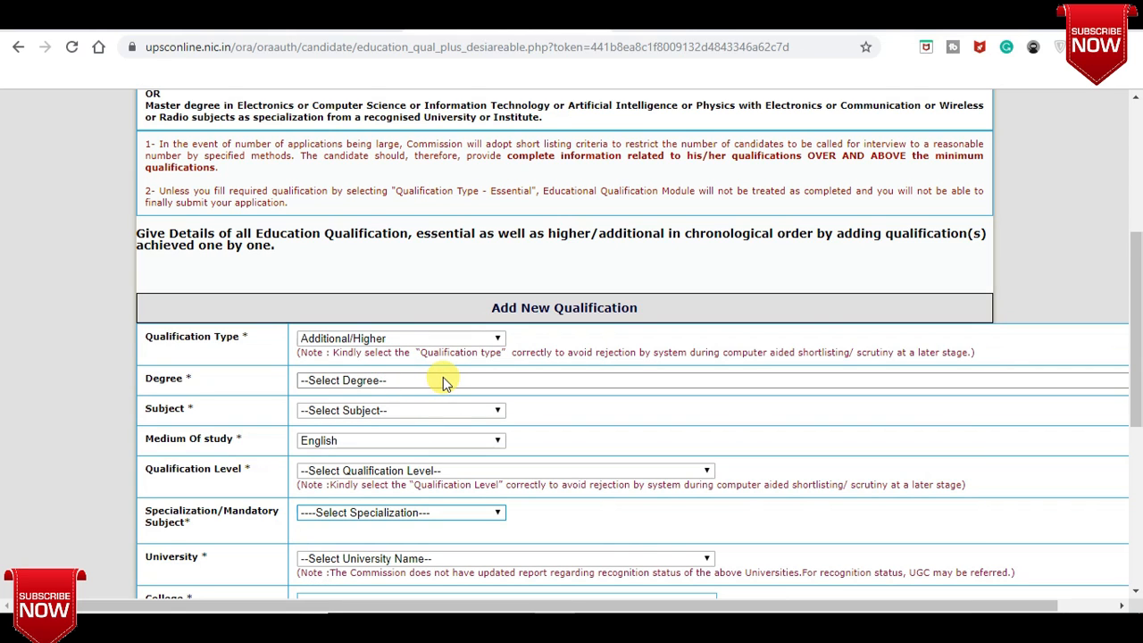
pyautogui.click(411, 337)
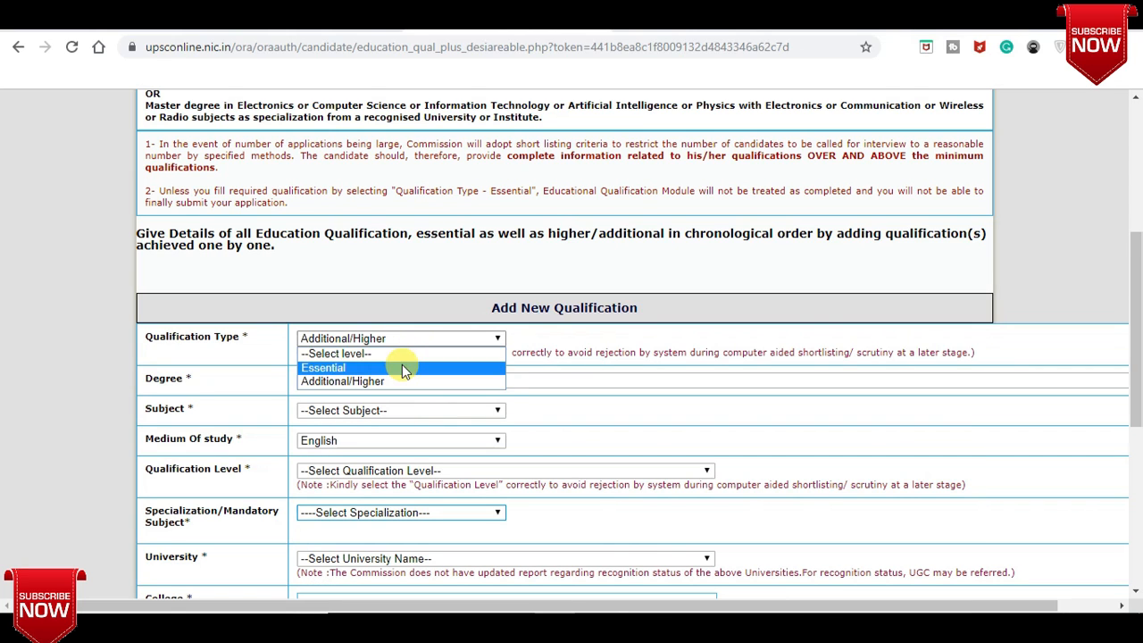
pyautogui.click(401, 368)
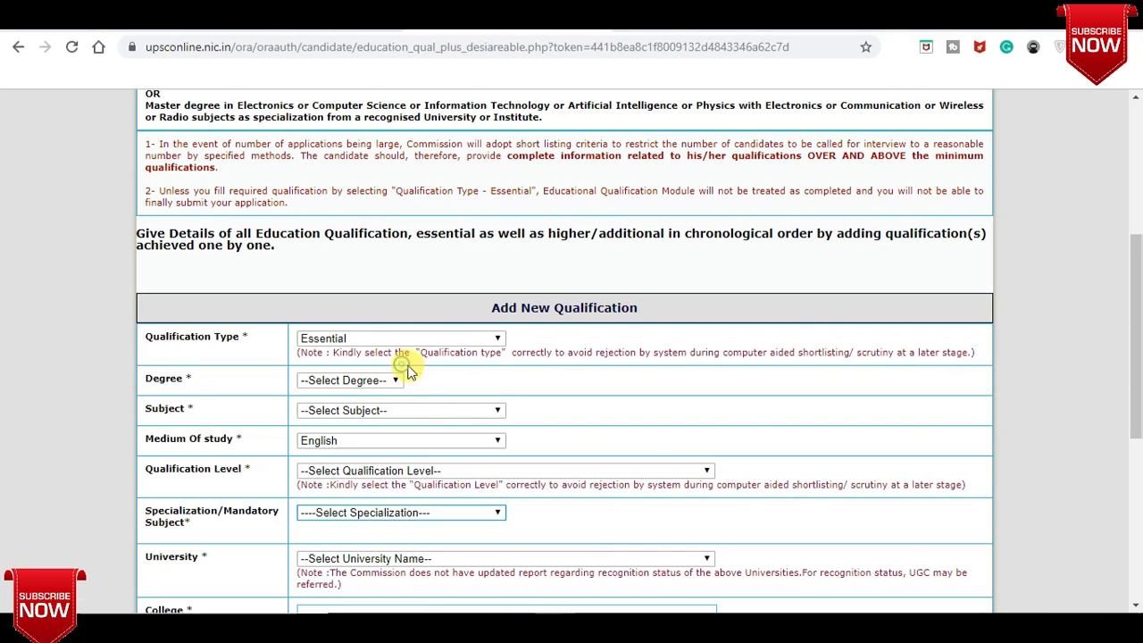
pyautogui.click(348, 382)
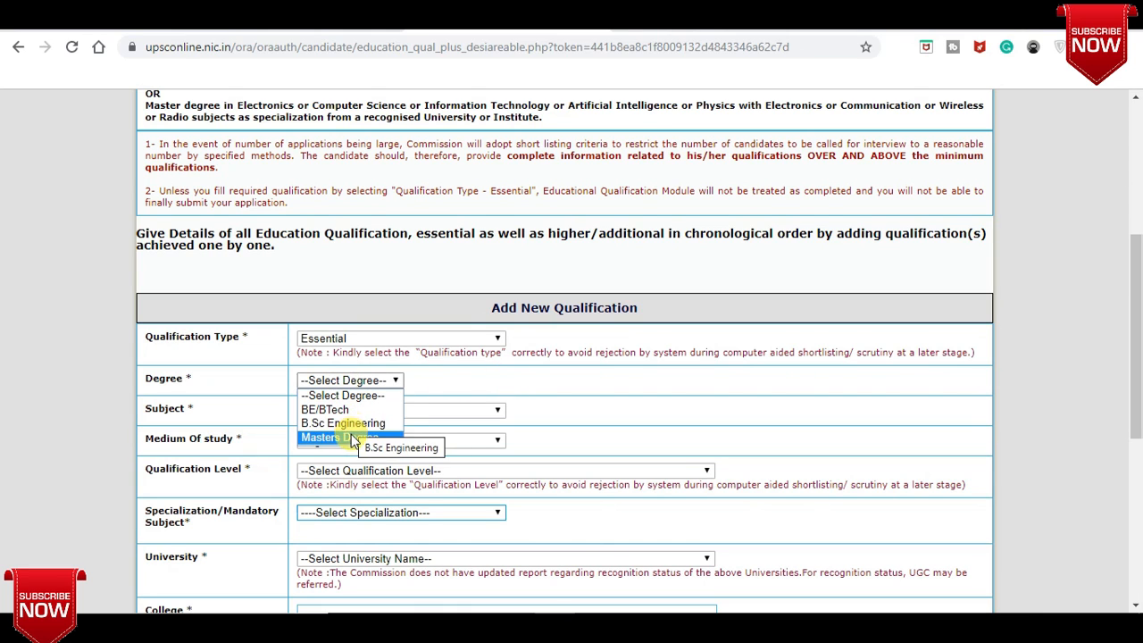
pyautogui.click(340, 409)
pyautogui.click(383, 411)
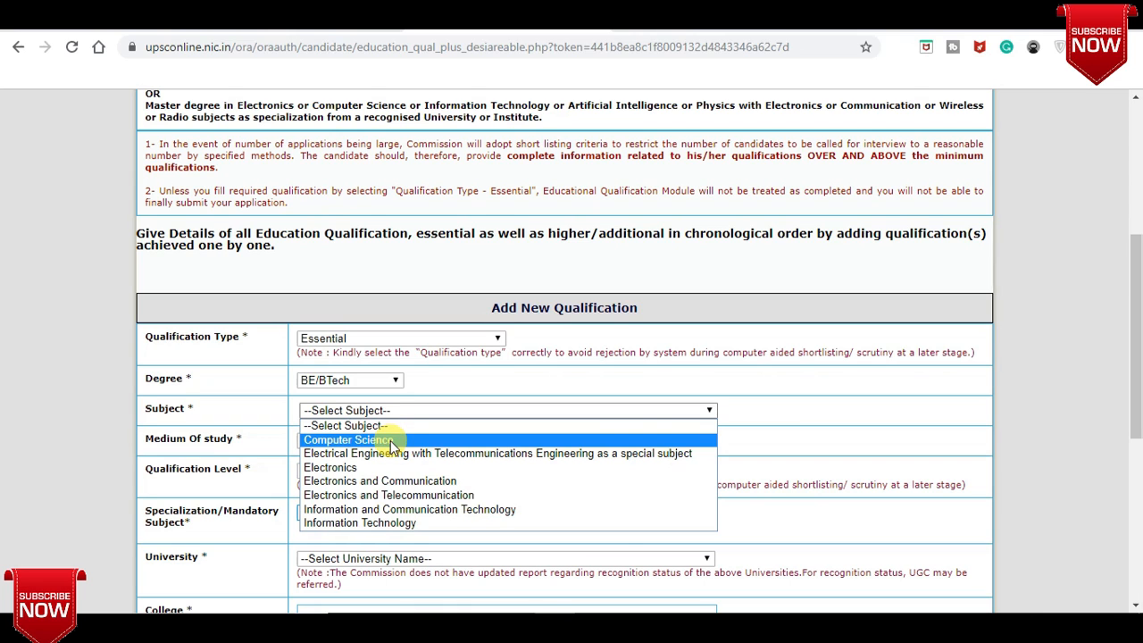
pyautogui.click(397, 523)
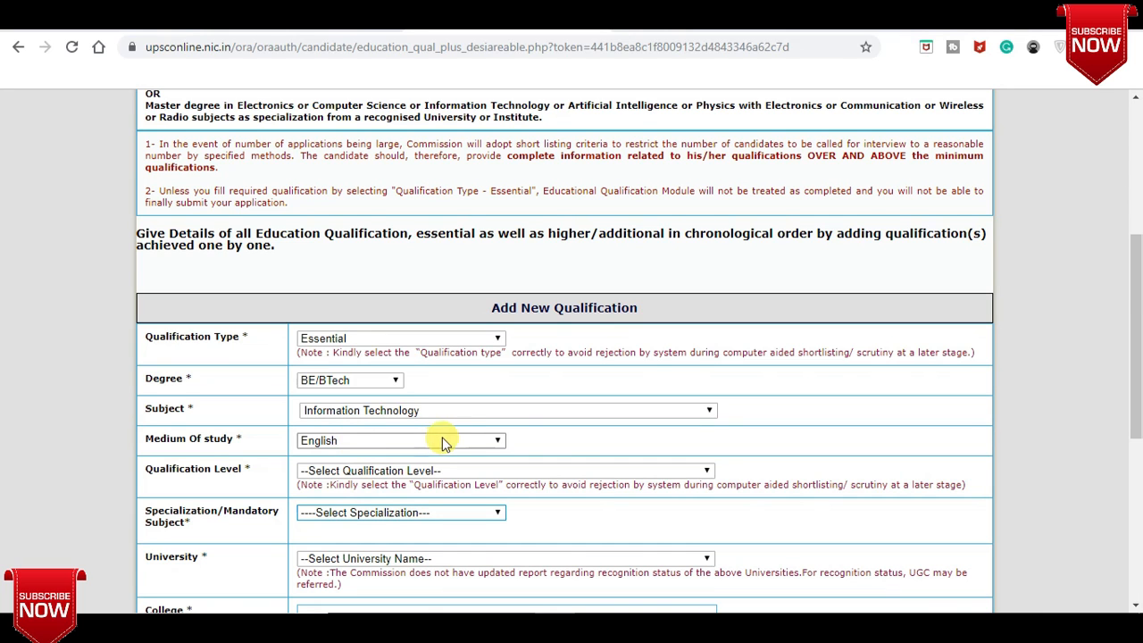
# Set level Graduation-BE/BTech/AMIE/BSc(Engg), specialization Not Applicable, university Dr. Balasaheb Sawant Konkan Krishi Vidyapeeth, Ratnagiri
pyautogui.scroll(-2, 553, 438)
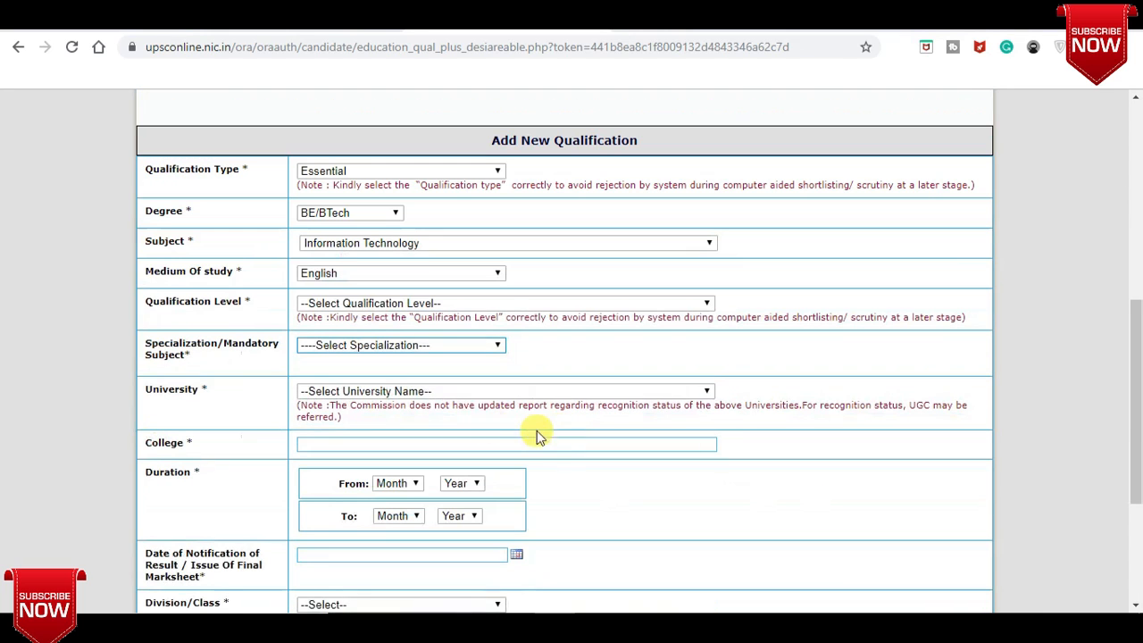
pyautogui.click(393, 304)
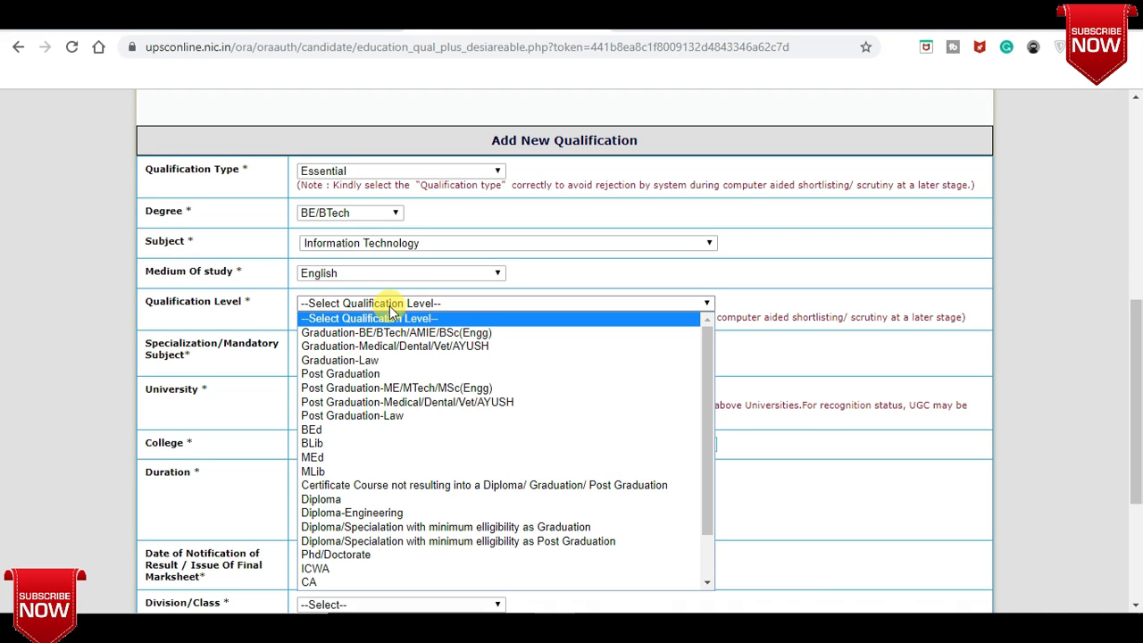
pyautogui.click(399, 333)
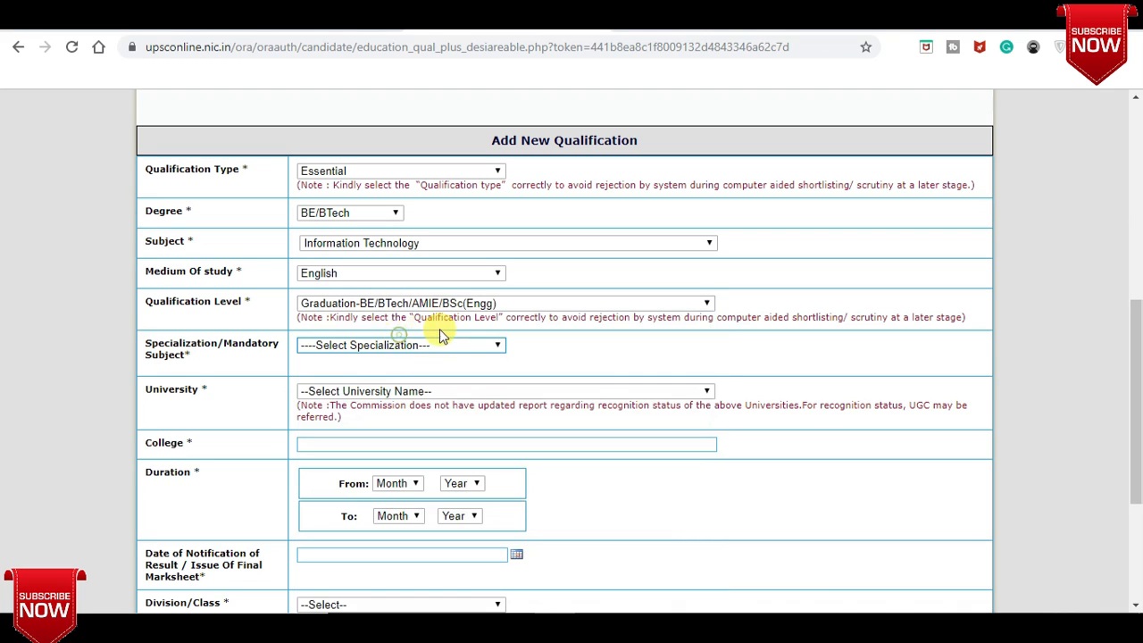
pyautogui.click(372, 349)
pyautogui.click(382, 374)
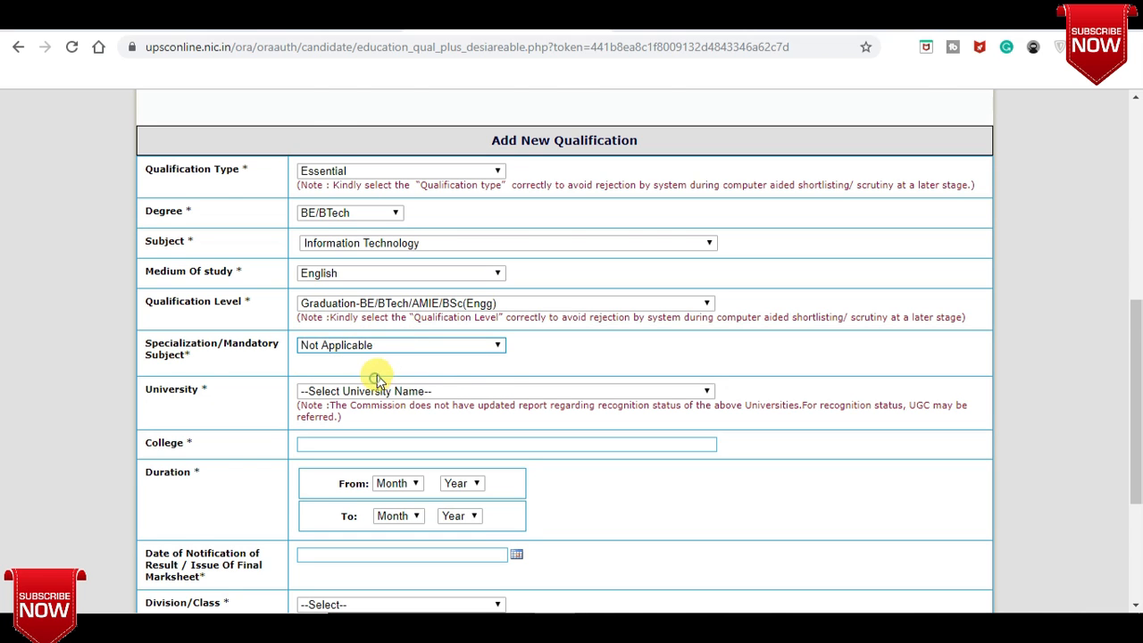
pyautogui.scroll(-1, 428, 366)
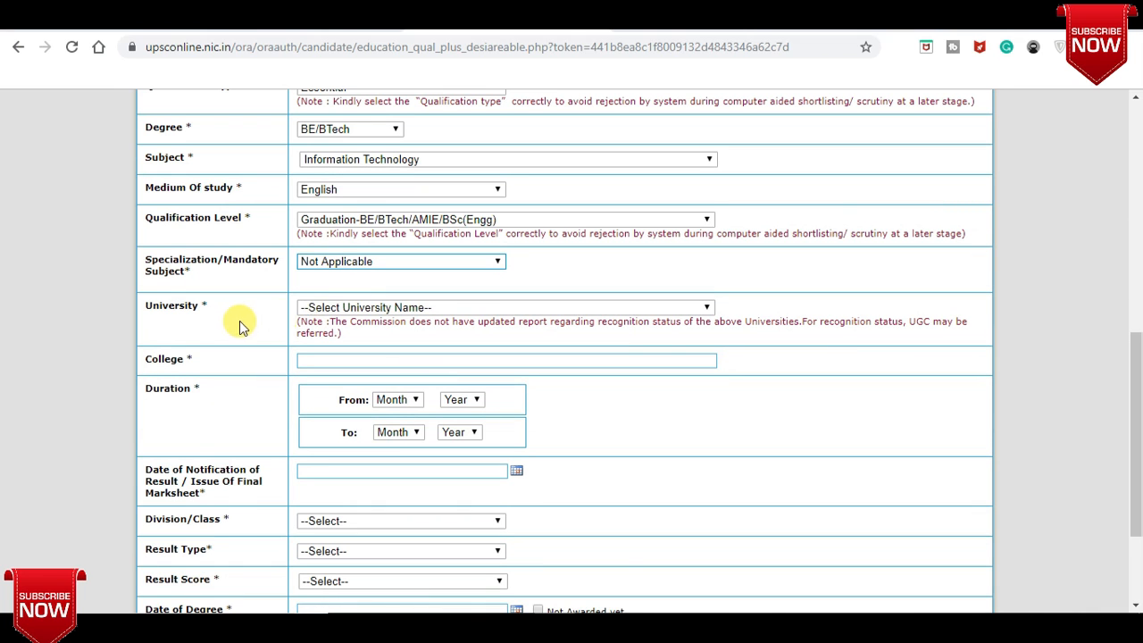
pyautogui.click(326, 308)
pyautogui.scroll(-10, 375, 527)
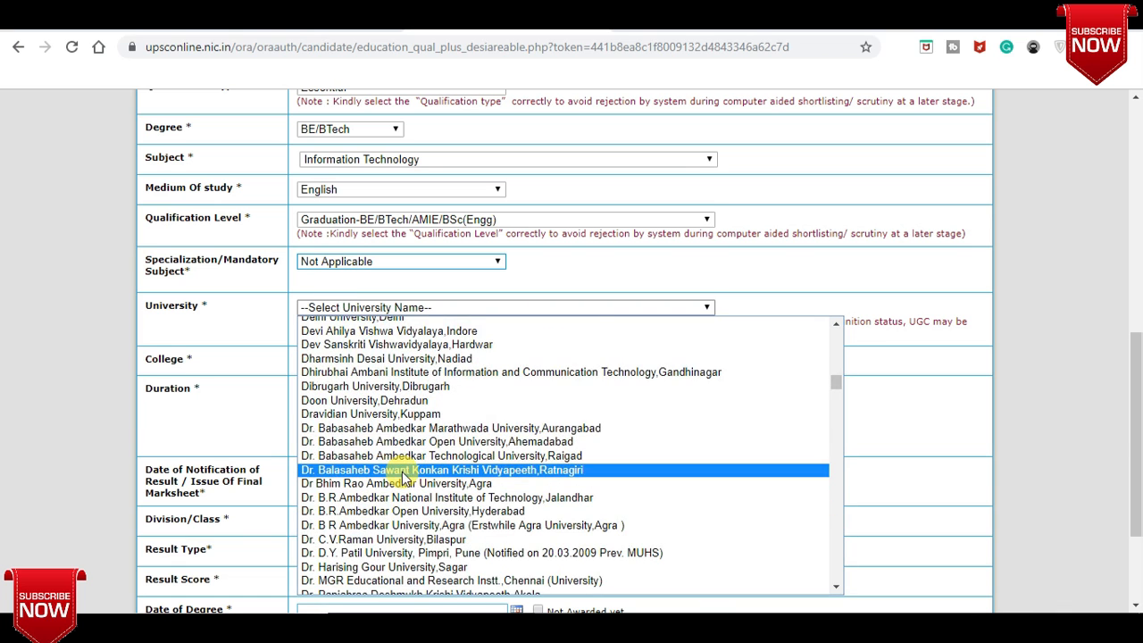
pyautogui.click(396, 467)
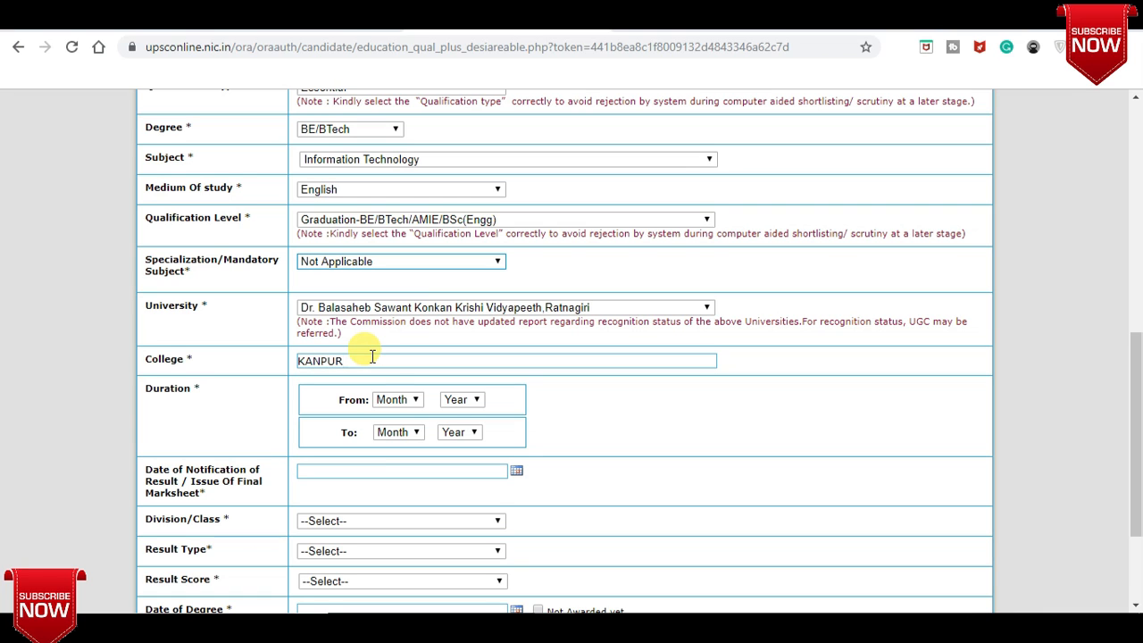
# Set the course duration from Feb 2013 to Nov 2015
pyautogui.click(393, 399)
pyautogui.click(388, 440)
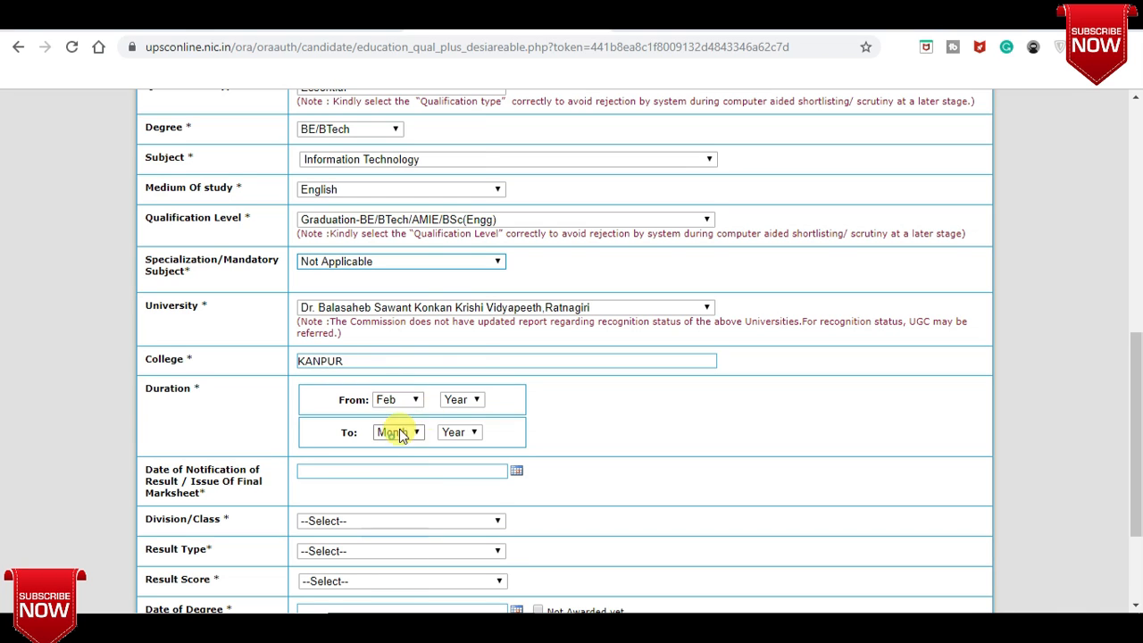
pyautogui.click(460, 399)
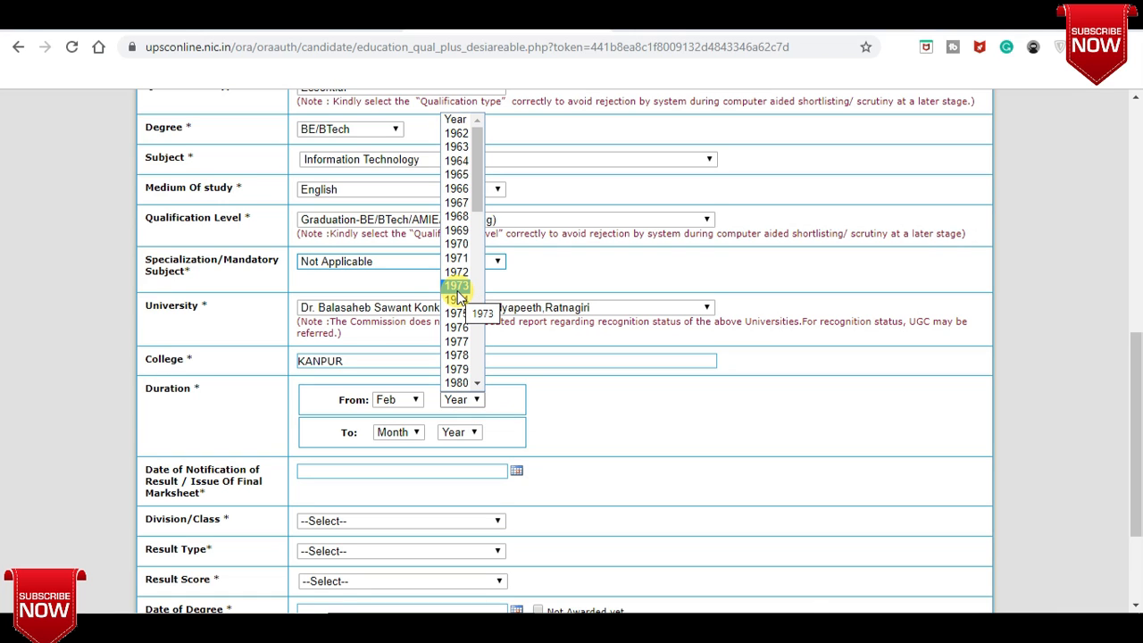
pyautogui.write('2013')
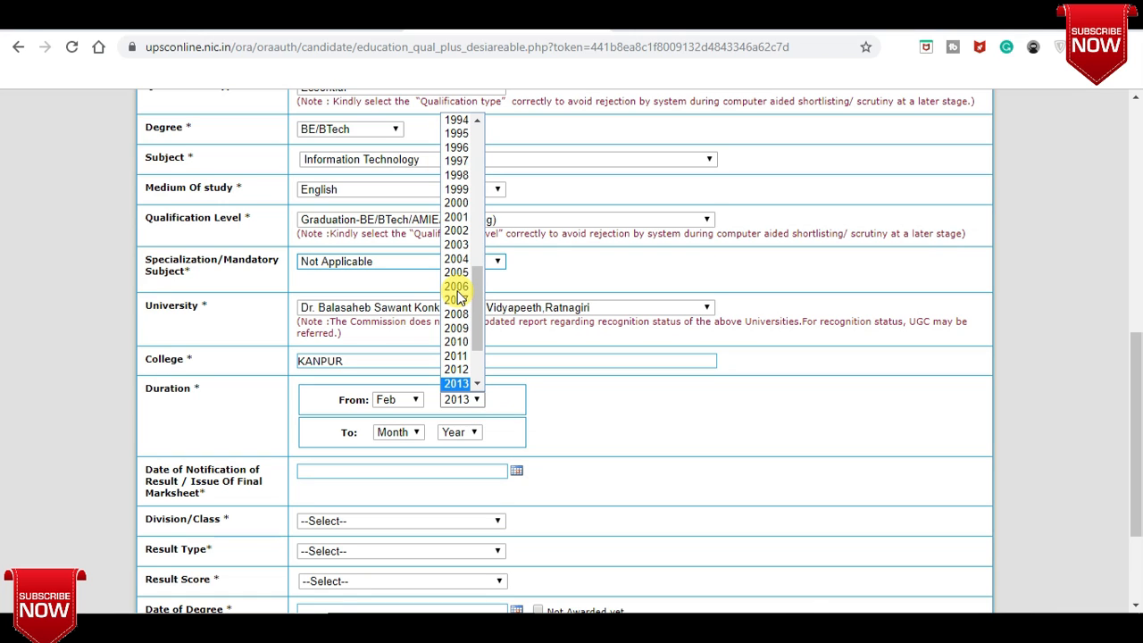
pyautogui.press('Return')
pyautogui.click(399, 433)
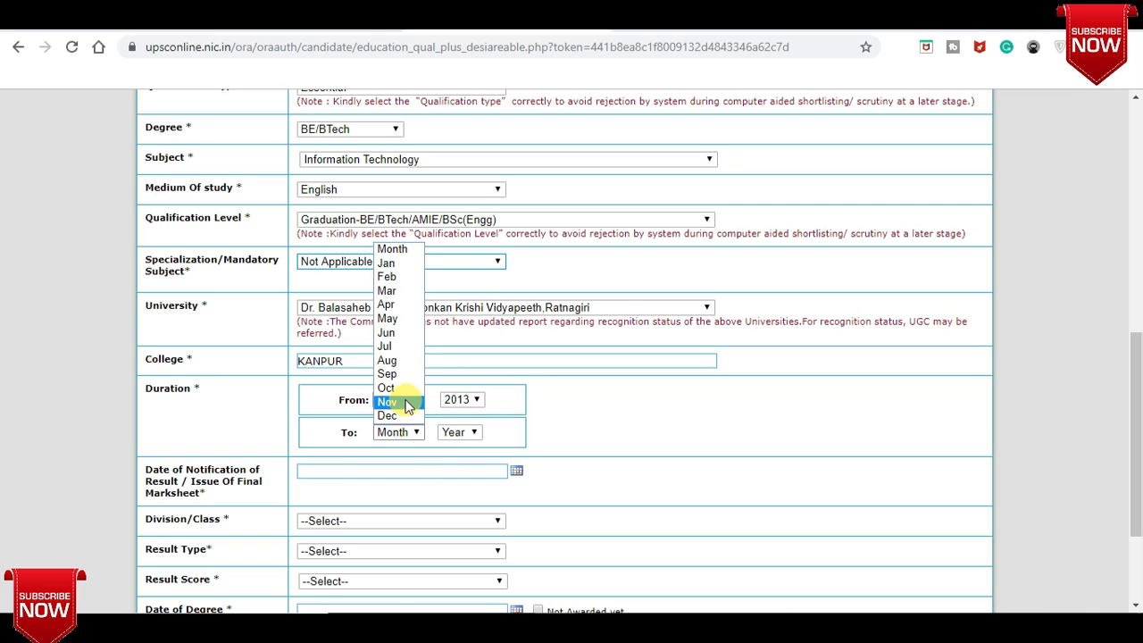
pyautogui.click(406, 403)
pyautogui.click(457, 431)
pyautogui.write('2')
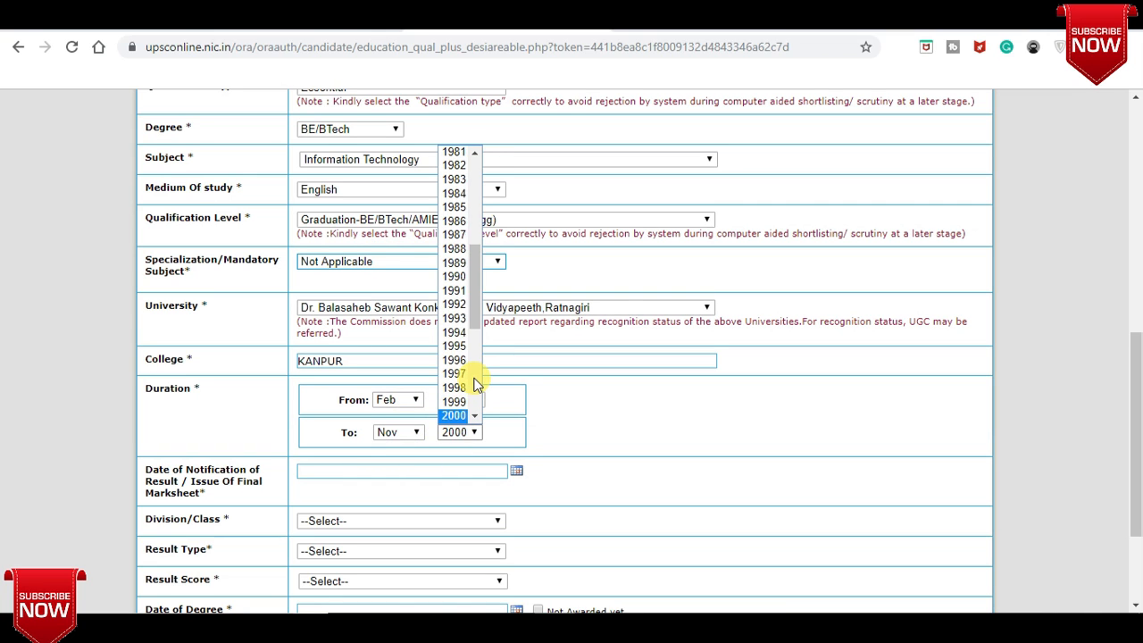
pyautogui.write('015')
pyautogui.press('Return')
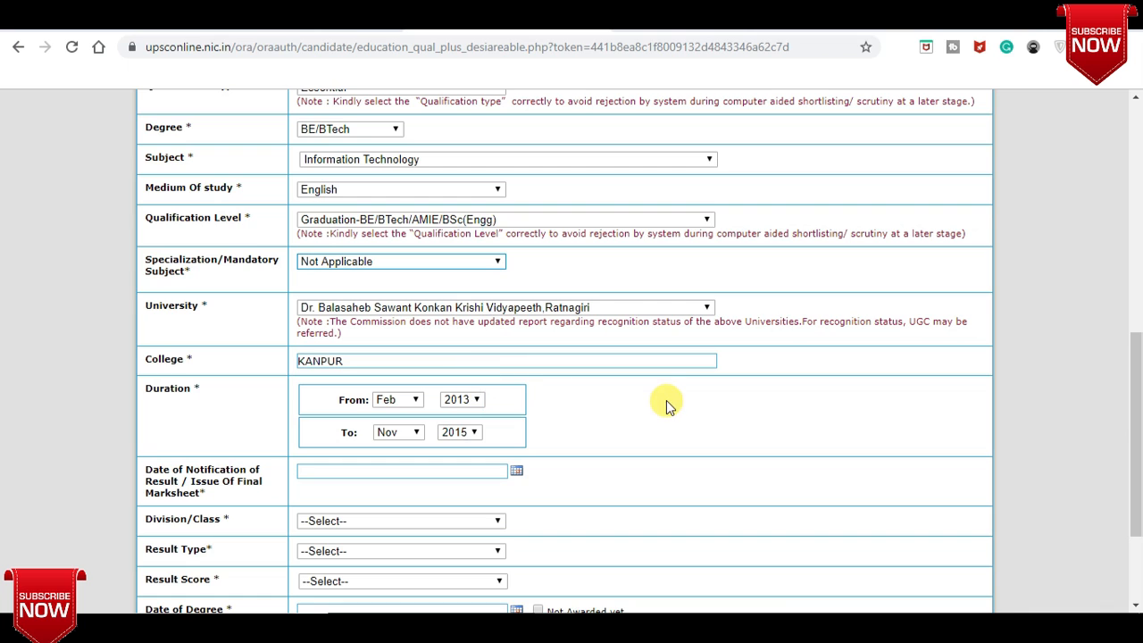
pyautogui.scroll(-3, 669, 403)
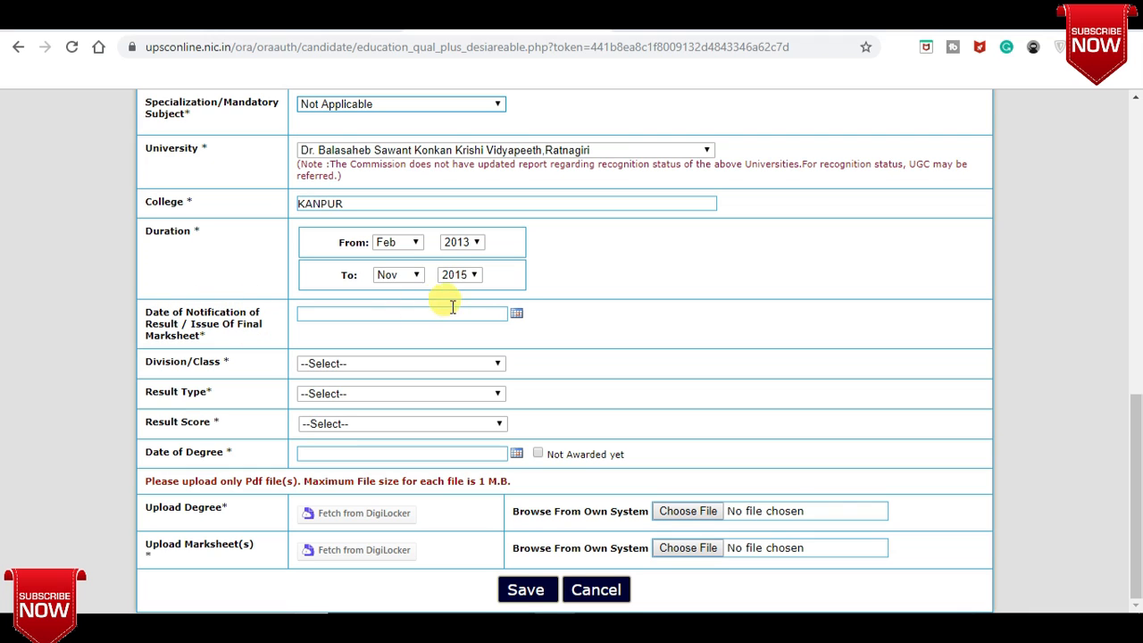
# Set the result notification date to 01-11-2015 after 08-10-2015 triggers a course-end warning
pyautogui.click(517, 314)
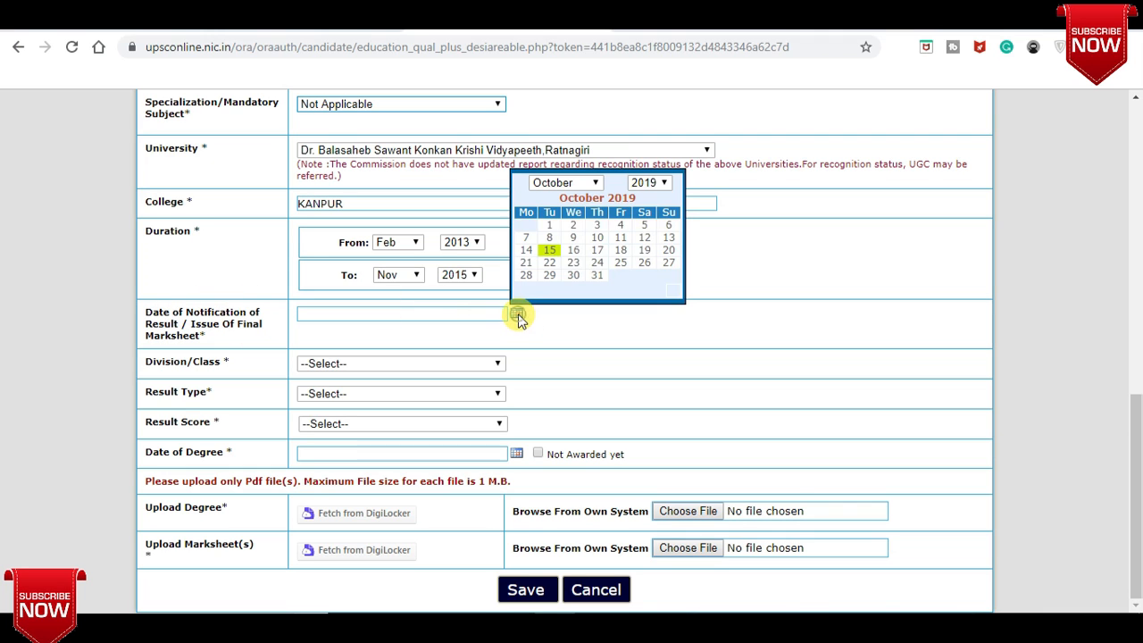
pyautogui.click(654, 183)
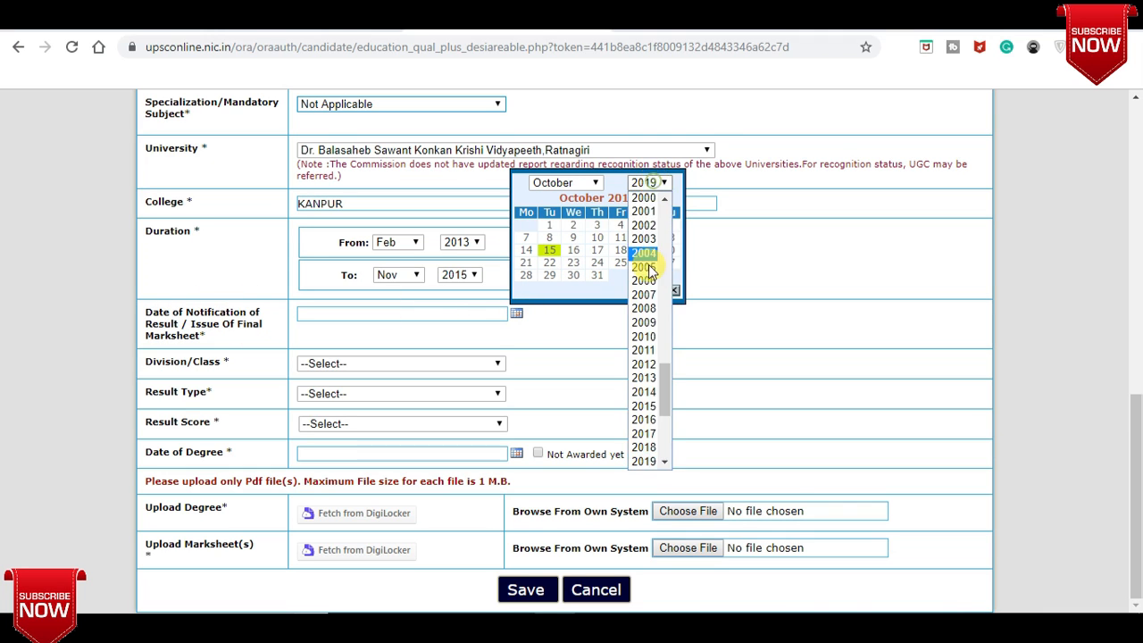
pyautogui.write('2015')
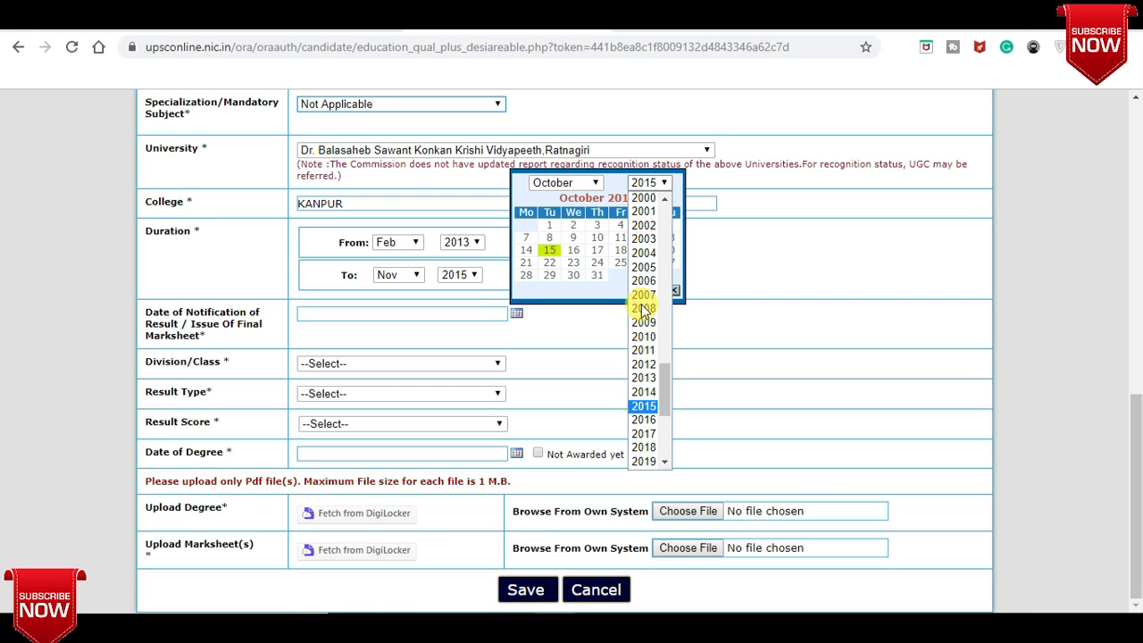
pyautogui.click(654, 407)
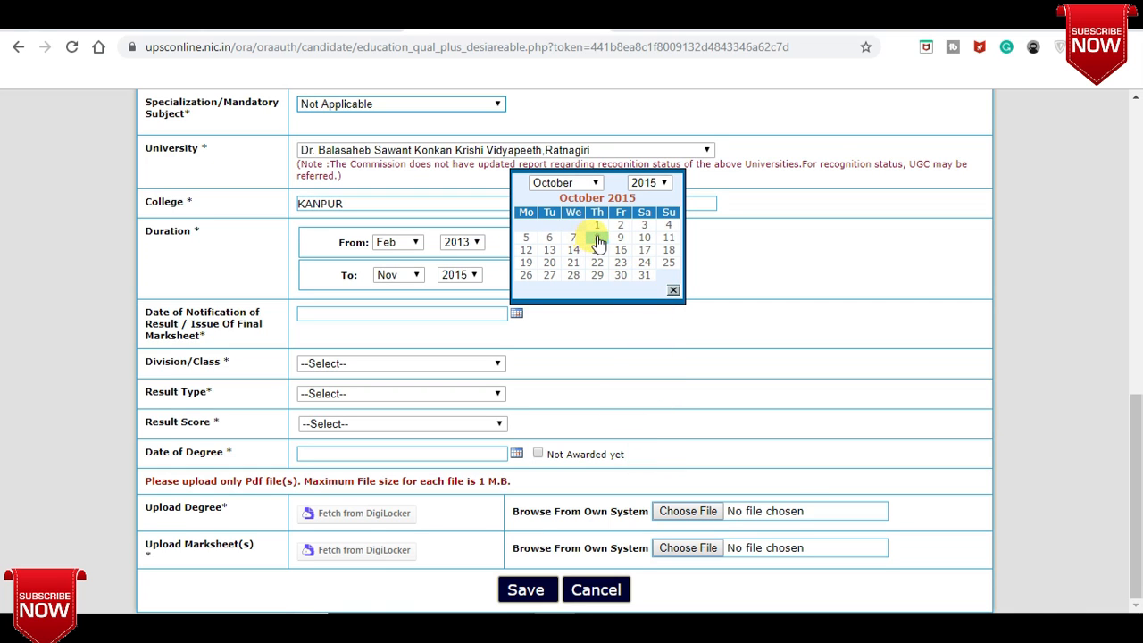
pyautogui.click(598, 237)
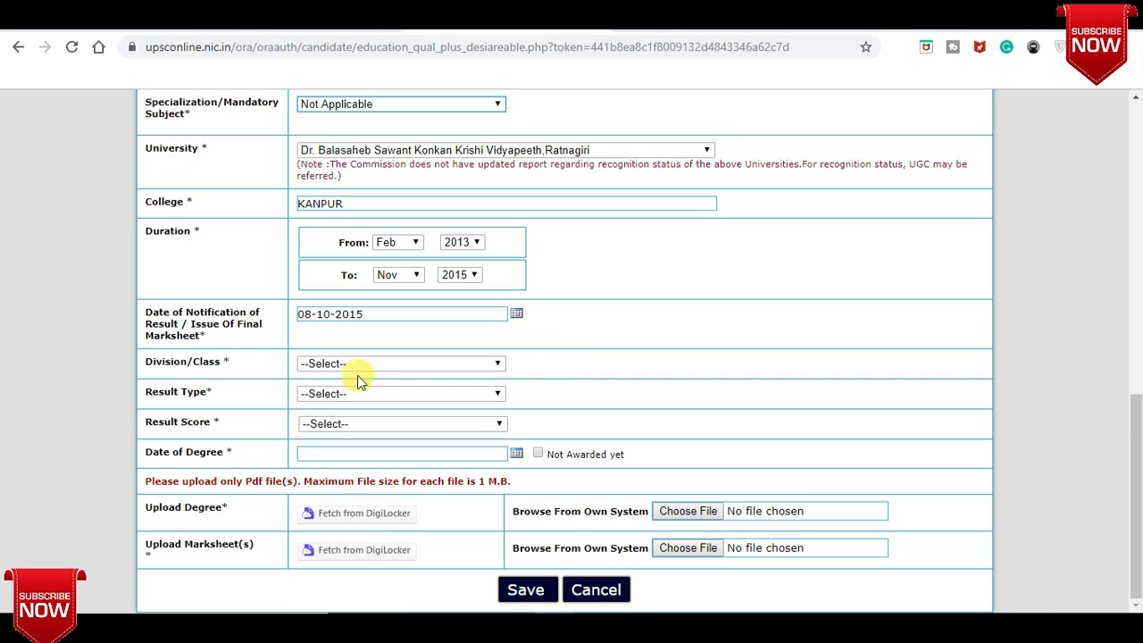
pyautogui.click(321, 363)
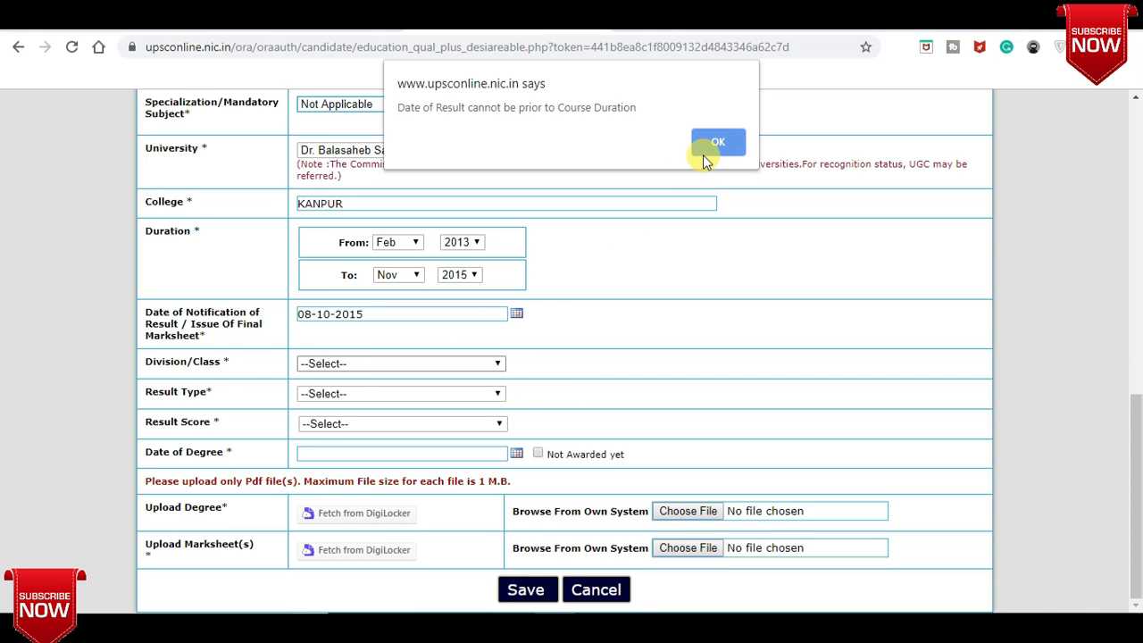
pyautogui.click(728, 146)
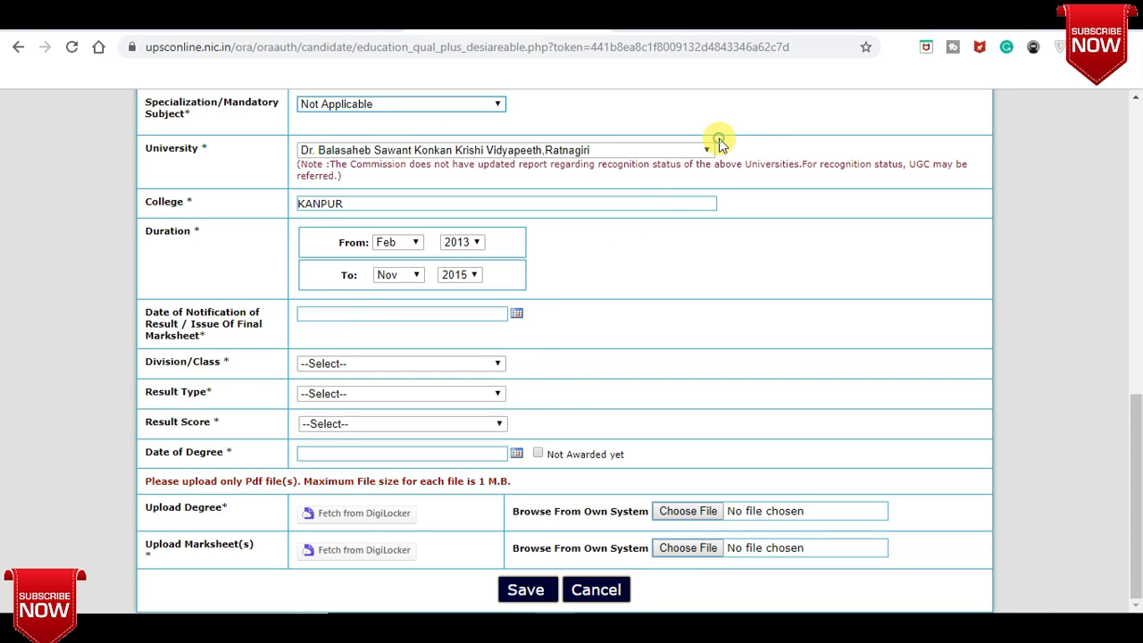
pyautogui.click(516, 314)
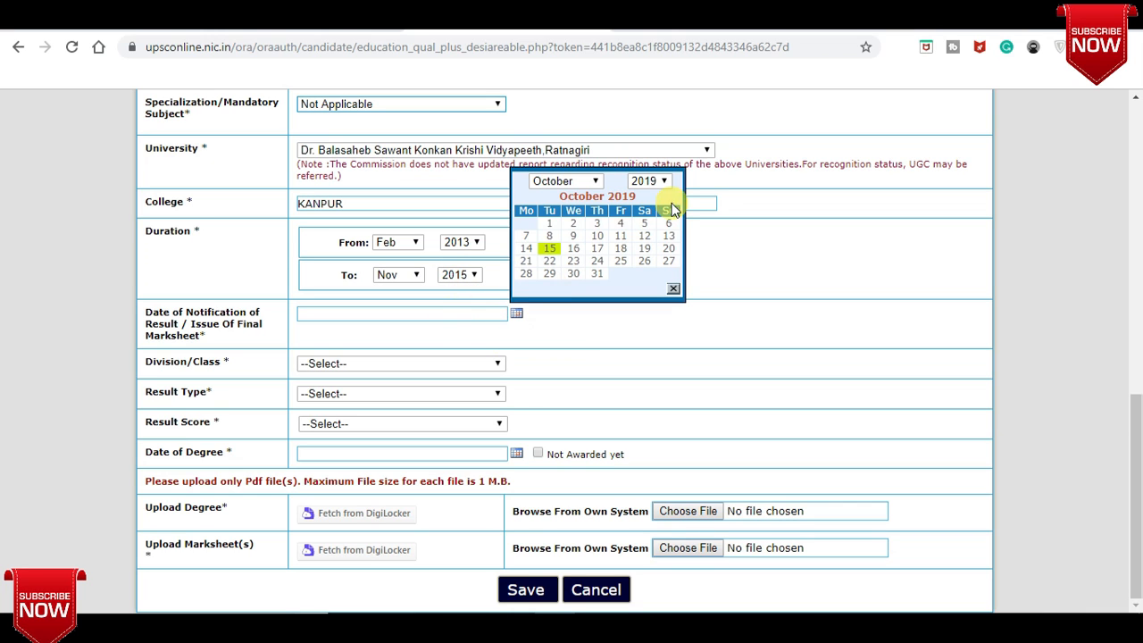
pyautogui.click(586, 181)
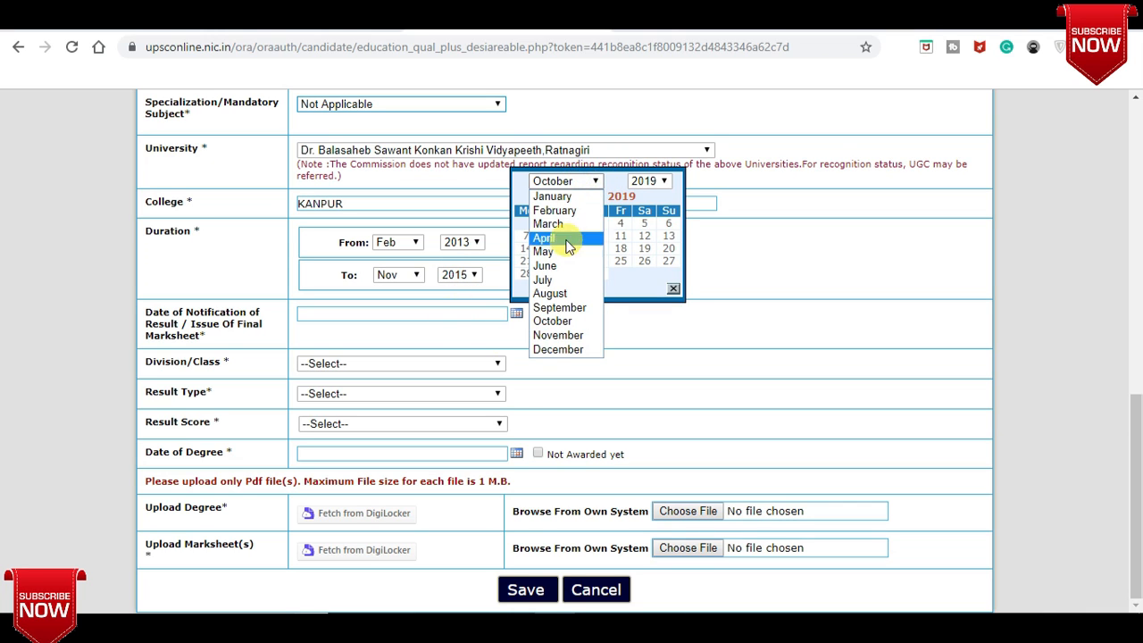
pyautogui.click(558, 335)
pyautogui.click(660, 183)
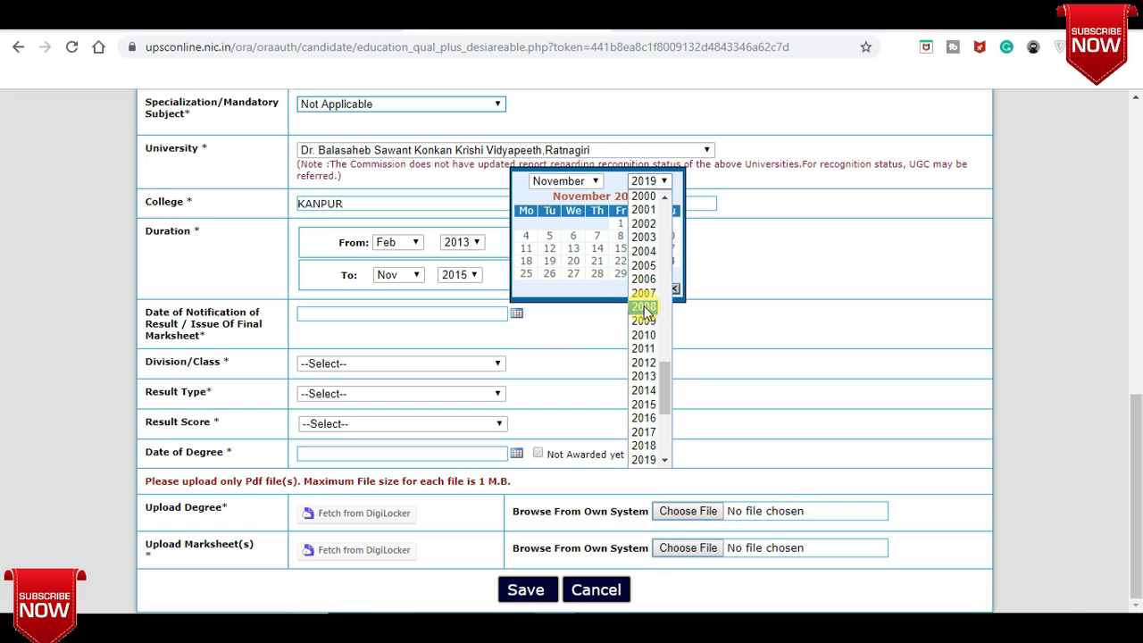
pyautogui.click(645, 405)
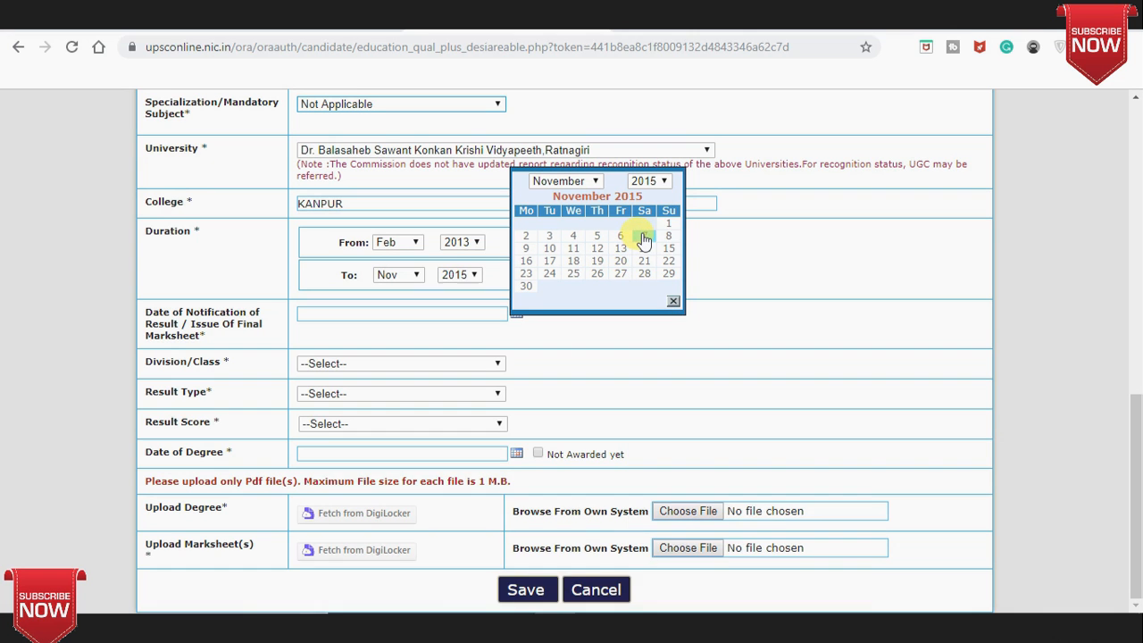
pyautogui.click(668, 223)
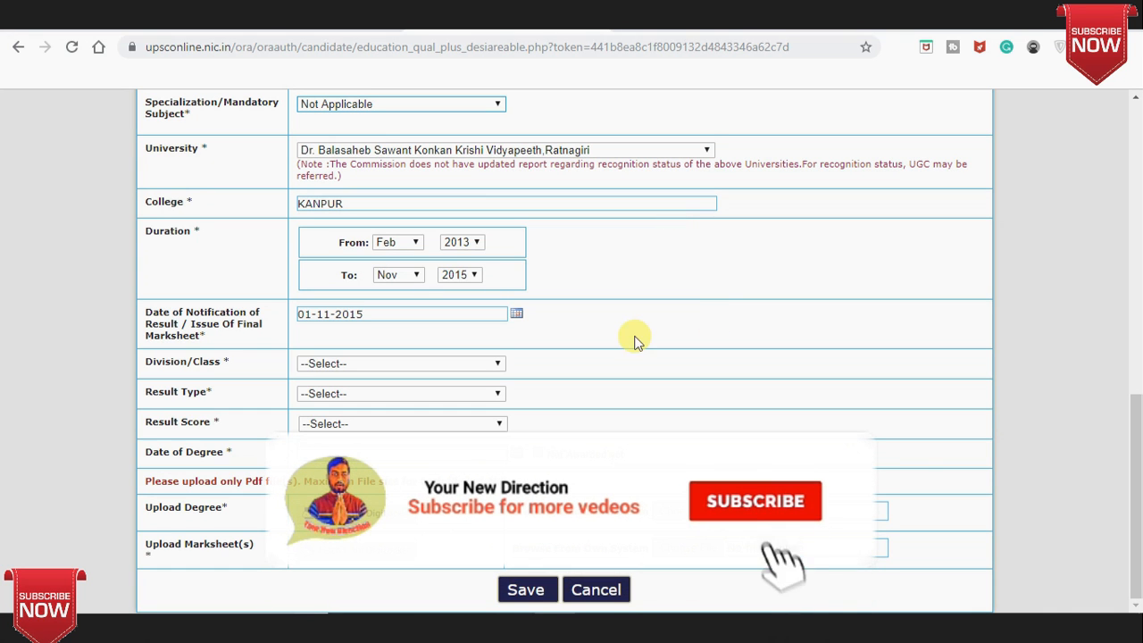
# Choose division/class Ist and result type Percentage
pyautogui.click(384, 366)
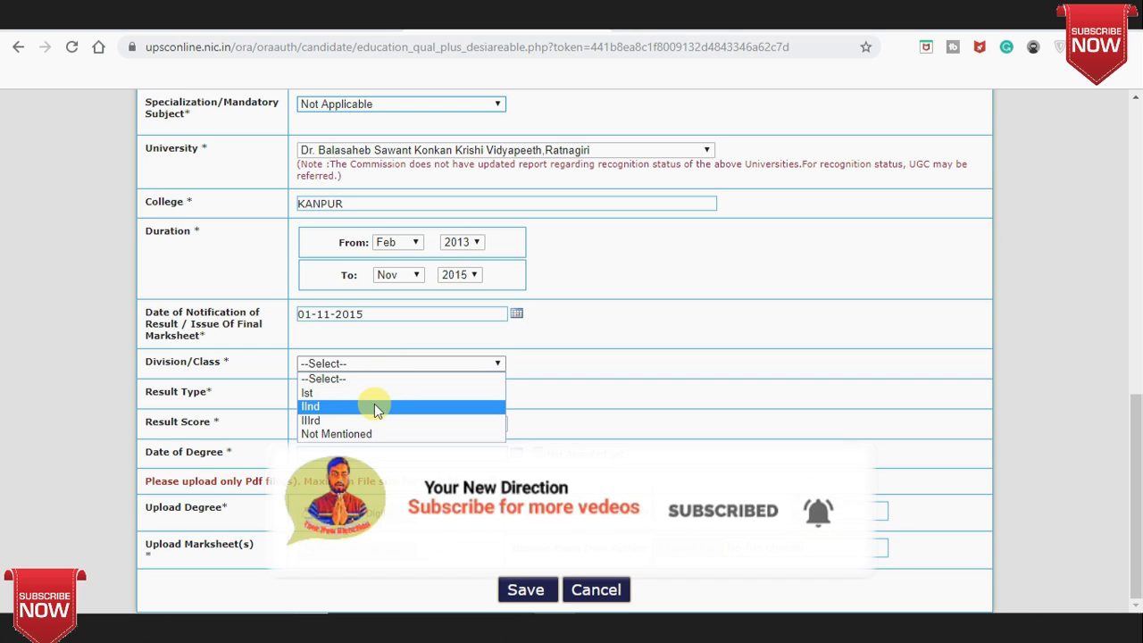
pyautogui.click(375, 395)
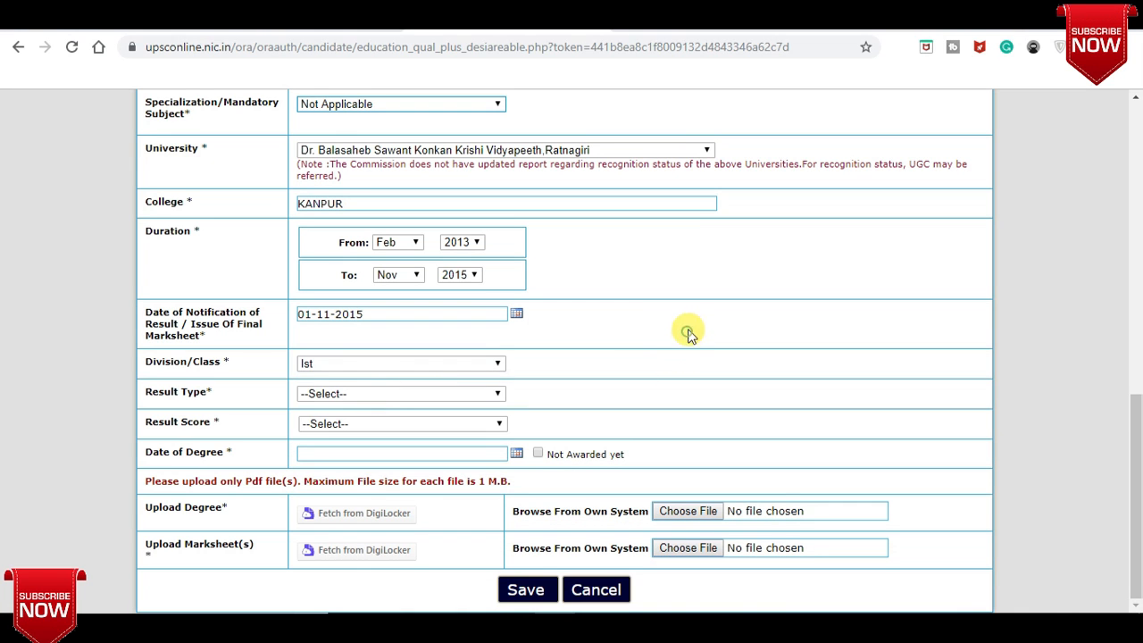
pyautogui.click(366, 395)
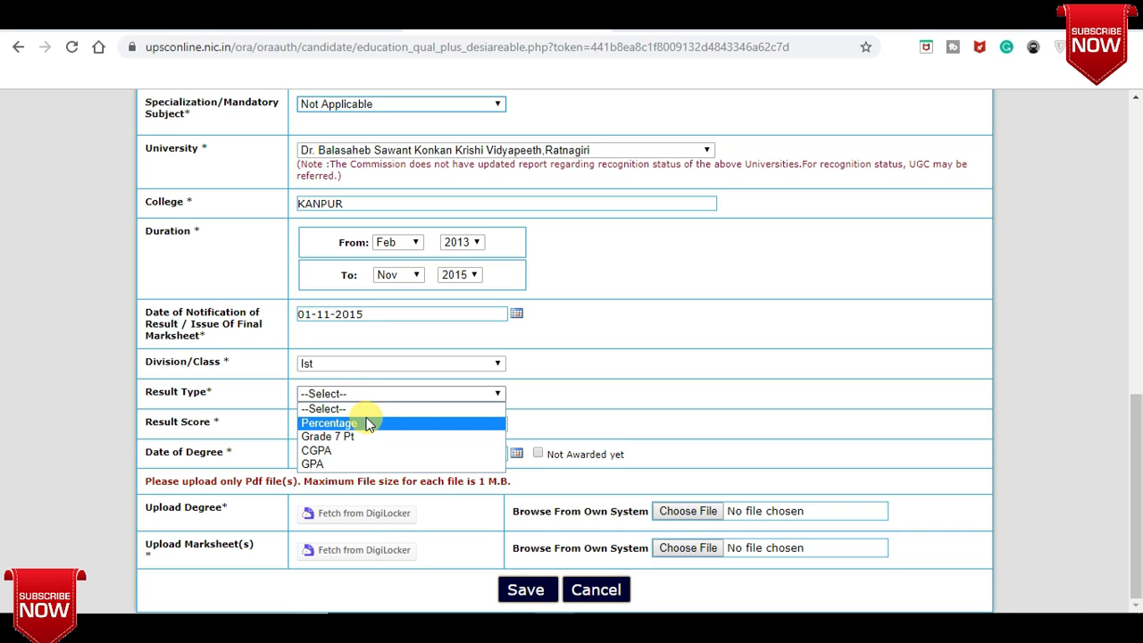
pyautogui.click(368, 423)
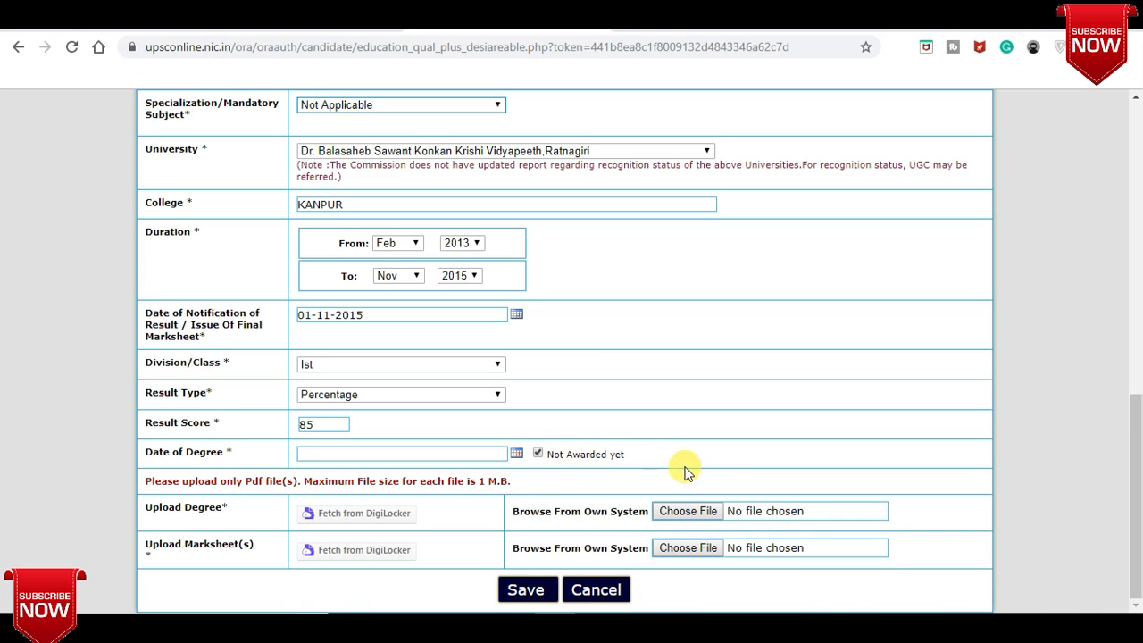
# Set the date of degree to 01-10-2015 in the calendar
pyautogui.click(517, 454)
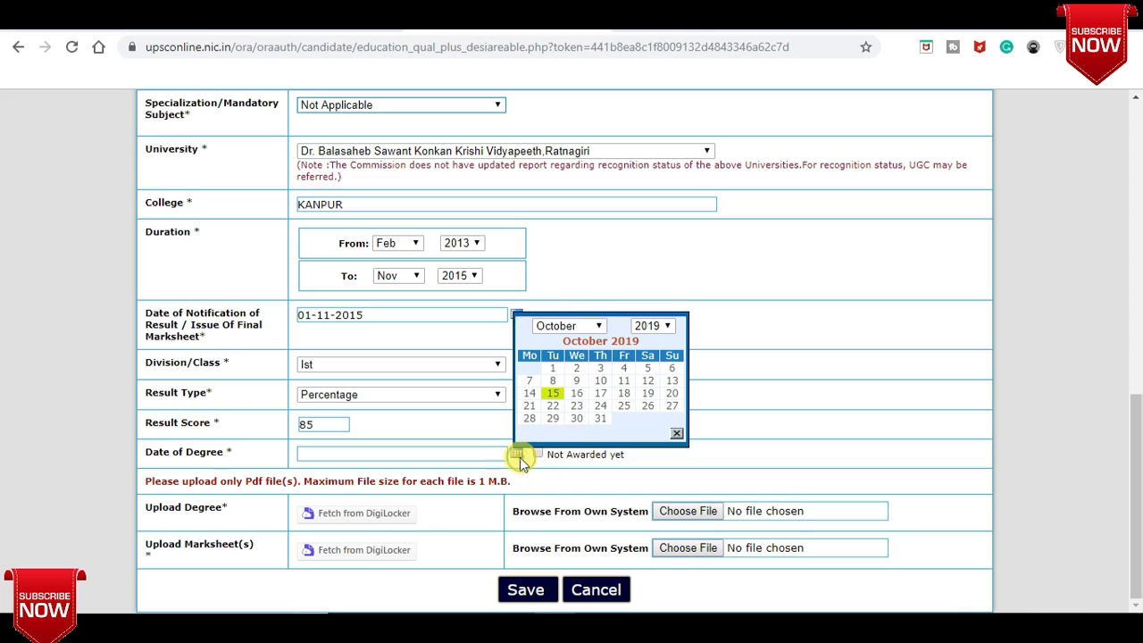
pyautogui.click(654, 327)
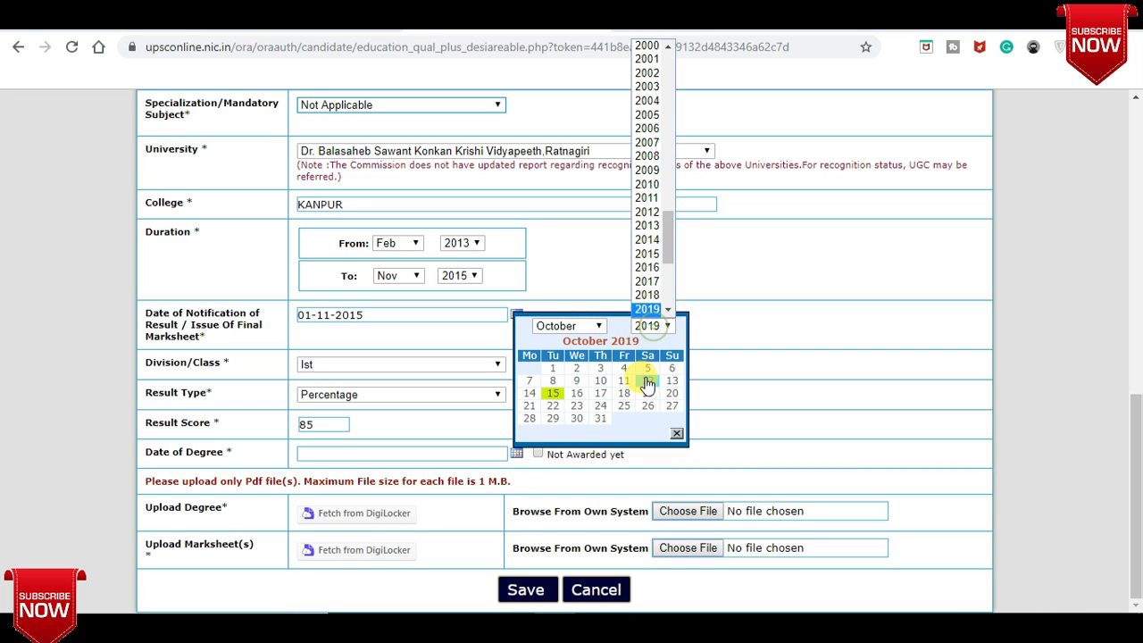
pyautogui.press('Down')
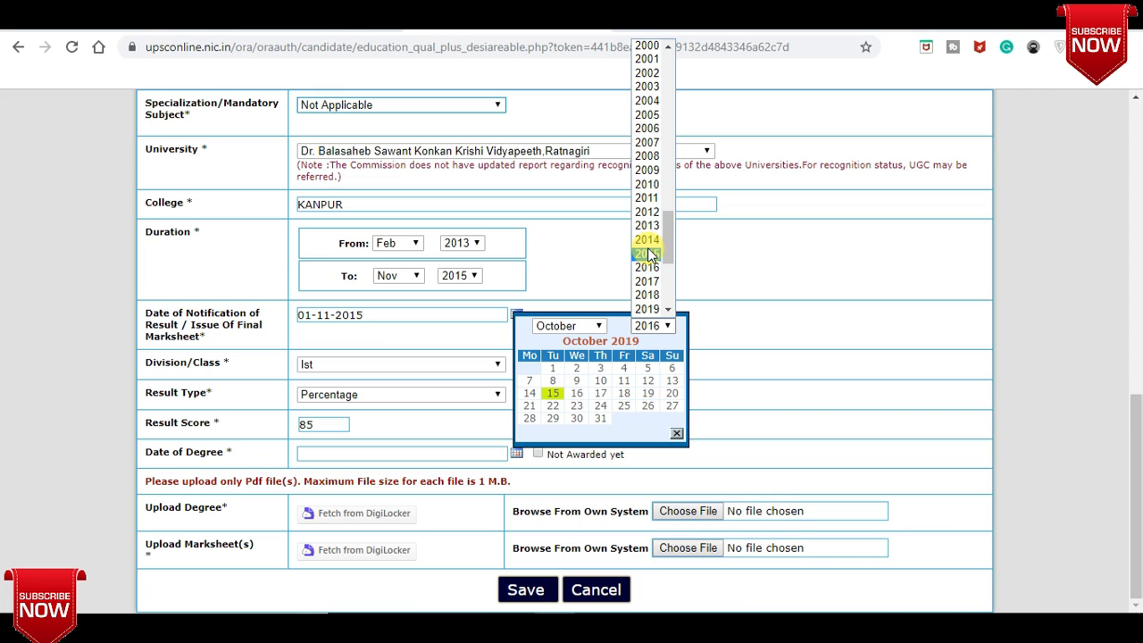
pyautogui.click(647, 254)
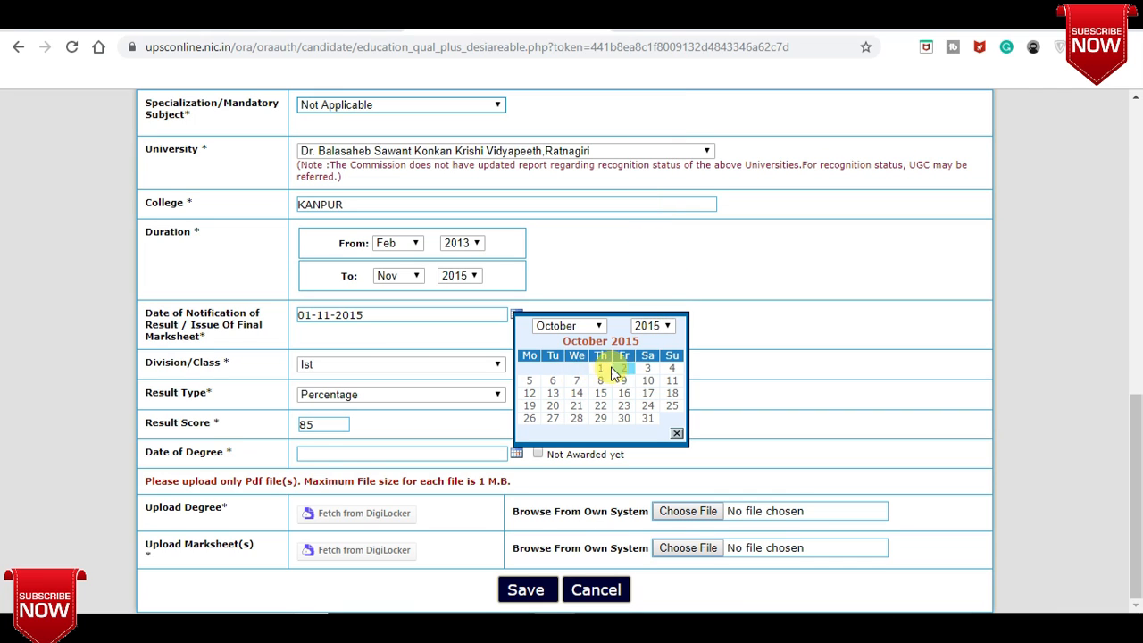
pyautogui.click(600, 368)
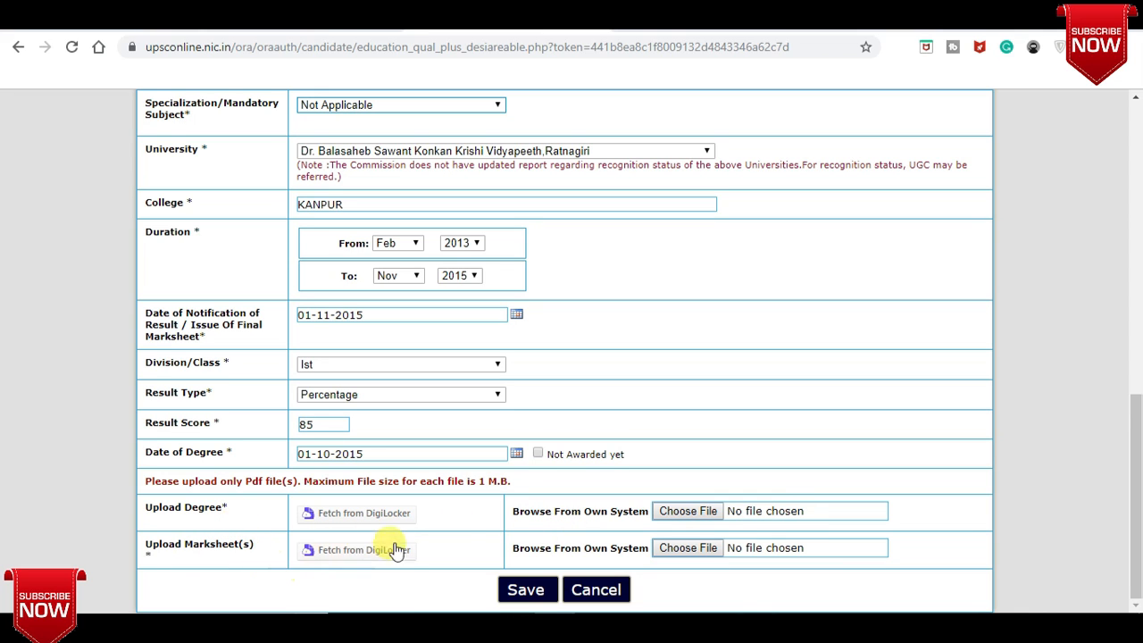
# Upload TEC for Upload Degree and Y for Marksheet, then save the Essential BE/BTech entry
pyautogui.click(676, 516)
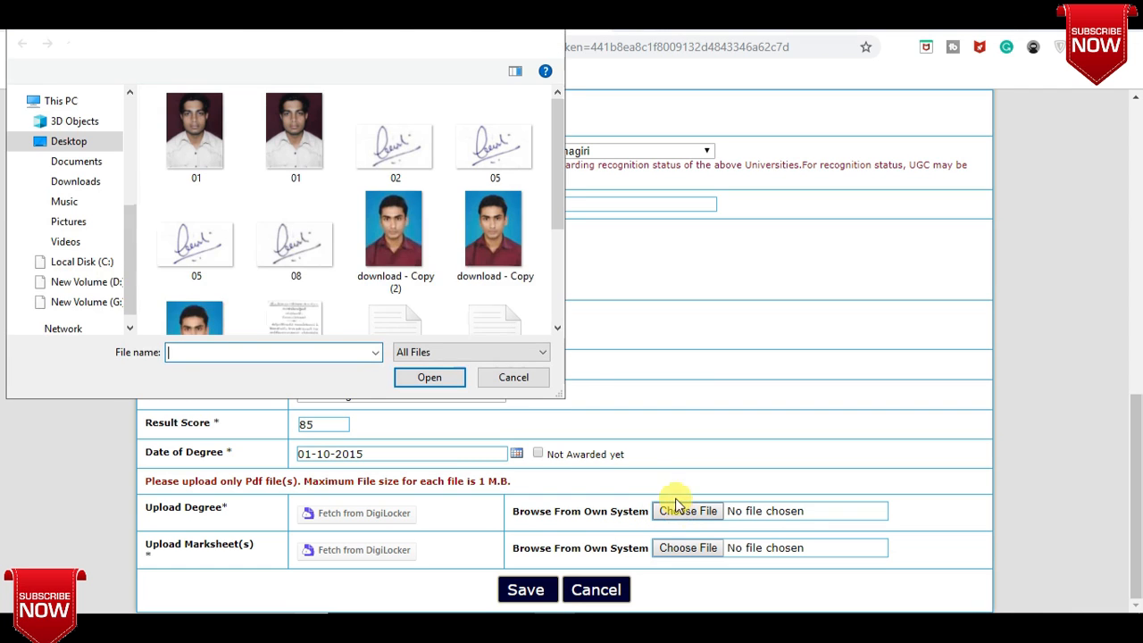
pyautogui.scroll(-2, 446, 206)
pyautogui.doubleClick(415, 188)
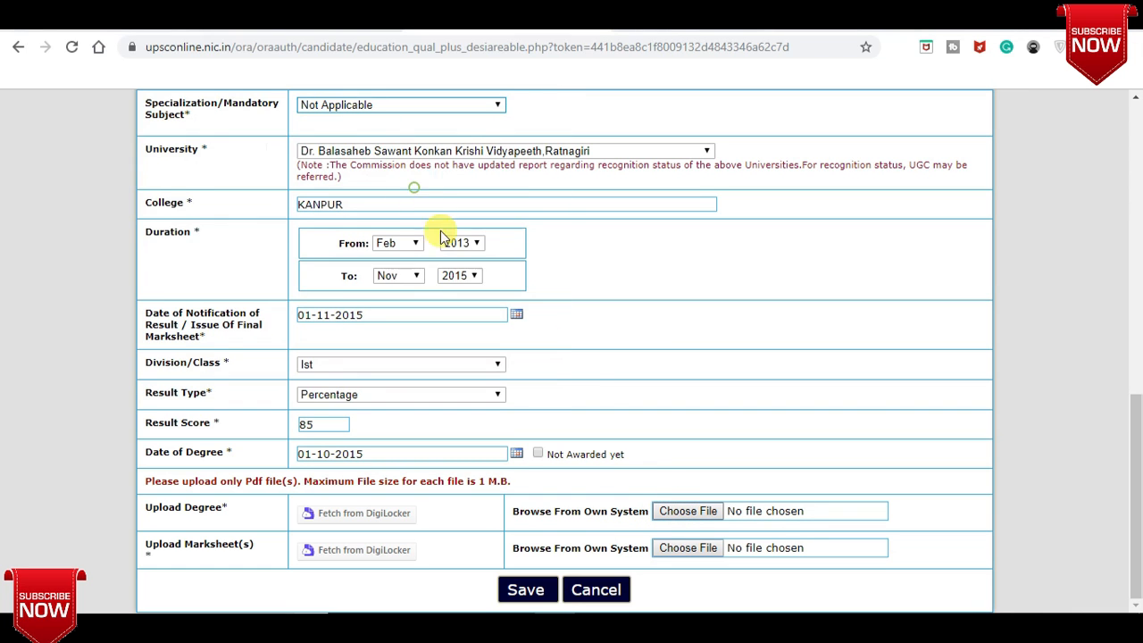
pyautogui.click(679, 558)
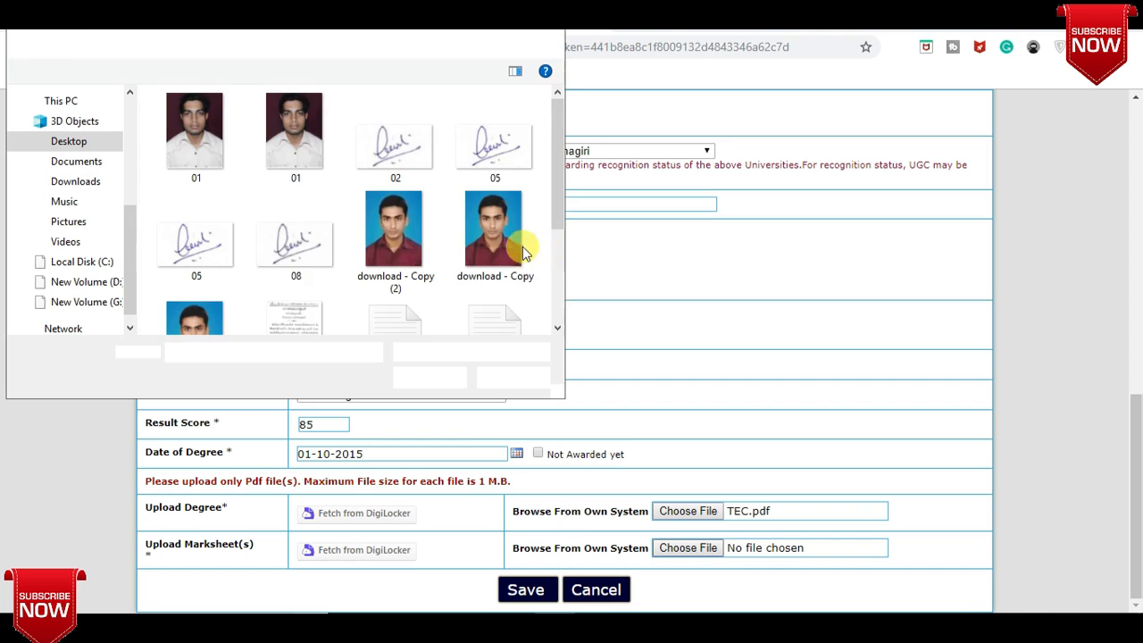
pyautogui.scroll(-2, 528, 244)
pyautogui.click(481, 284)
pyautogui.doubleClick(480, 284)
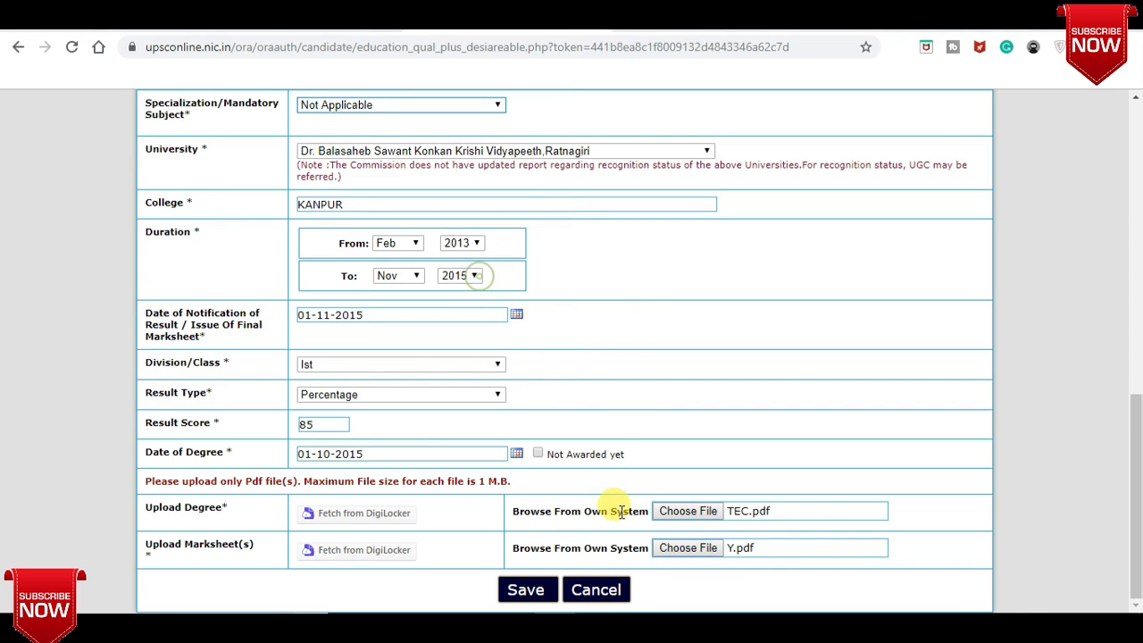
pyautogui.click(527, 591)
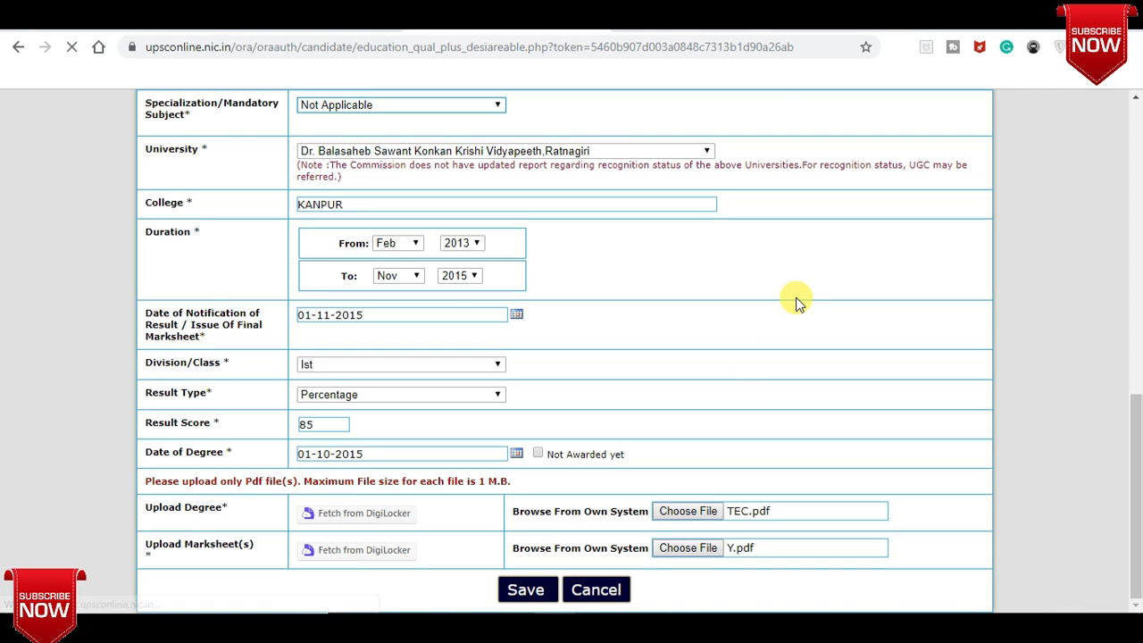
pyautogui.scroll(-3, 798, 318)
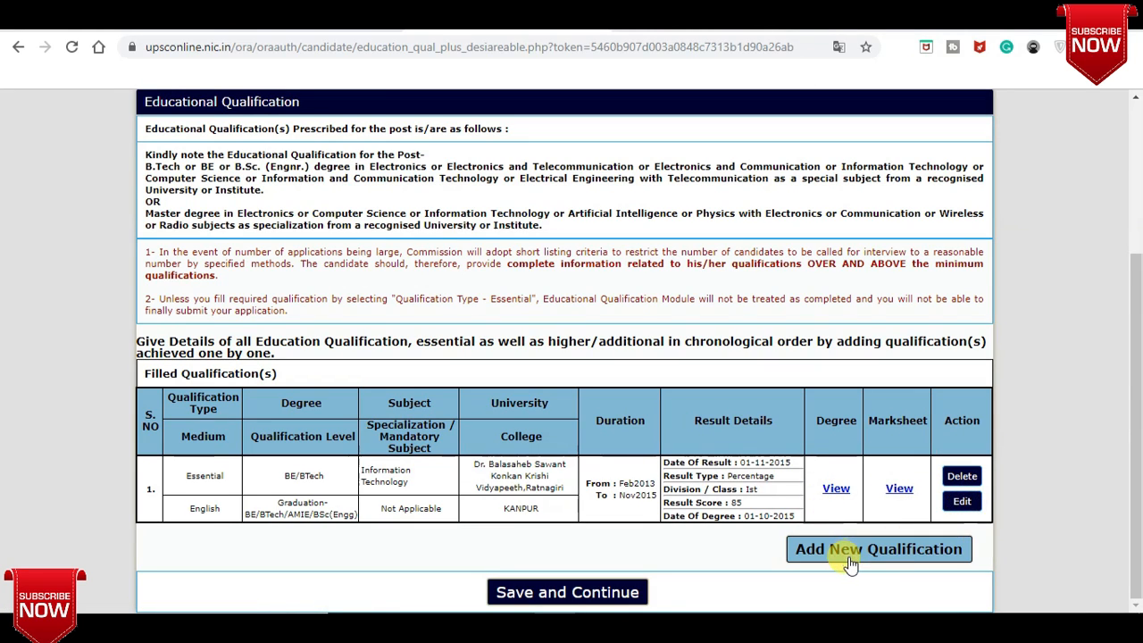
# Continue past the higher-education reminder, set test centres Chennai first and Nagpur second, and save
pyautogui.click(574, 593)
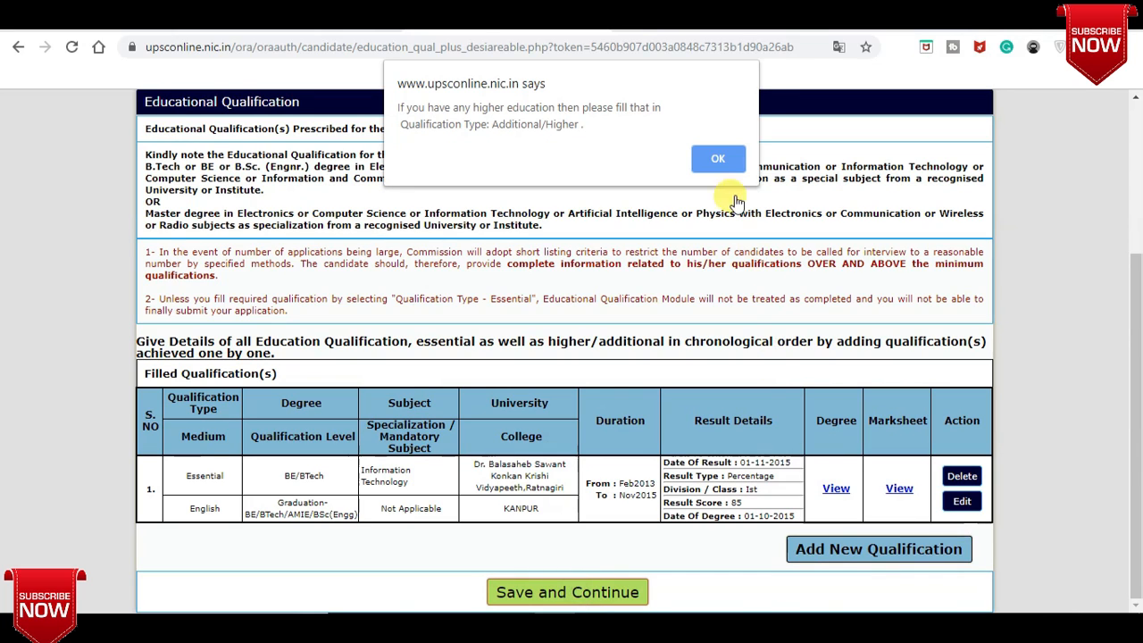
pyautogui.click(718, 160)
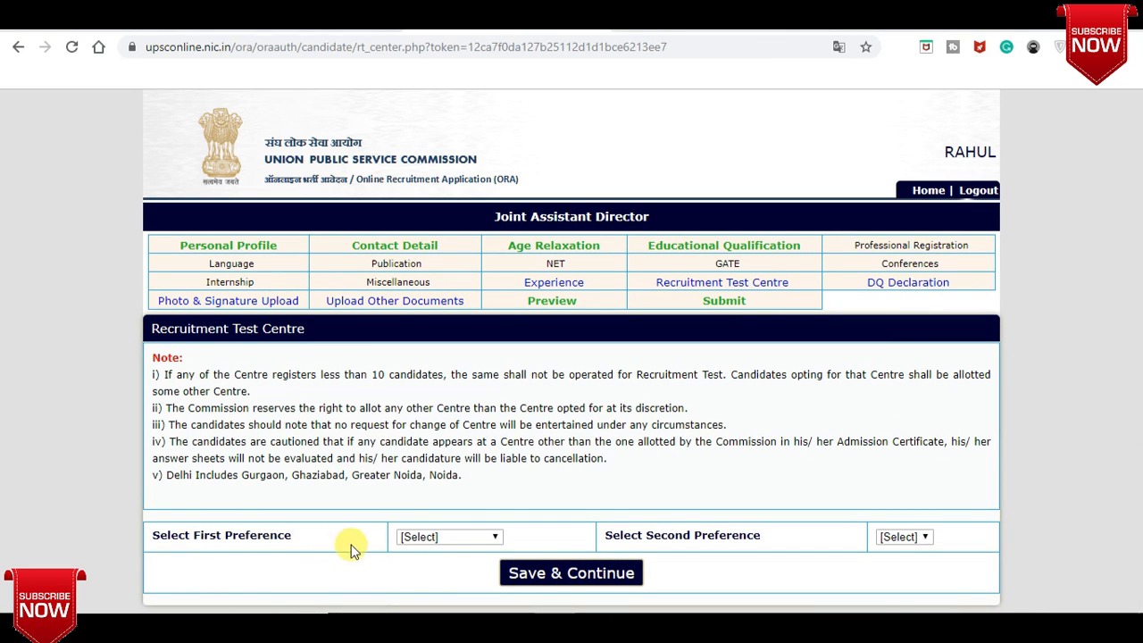
pyautogui.click(438, 537)
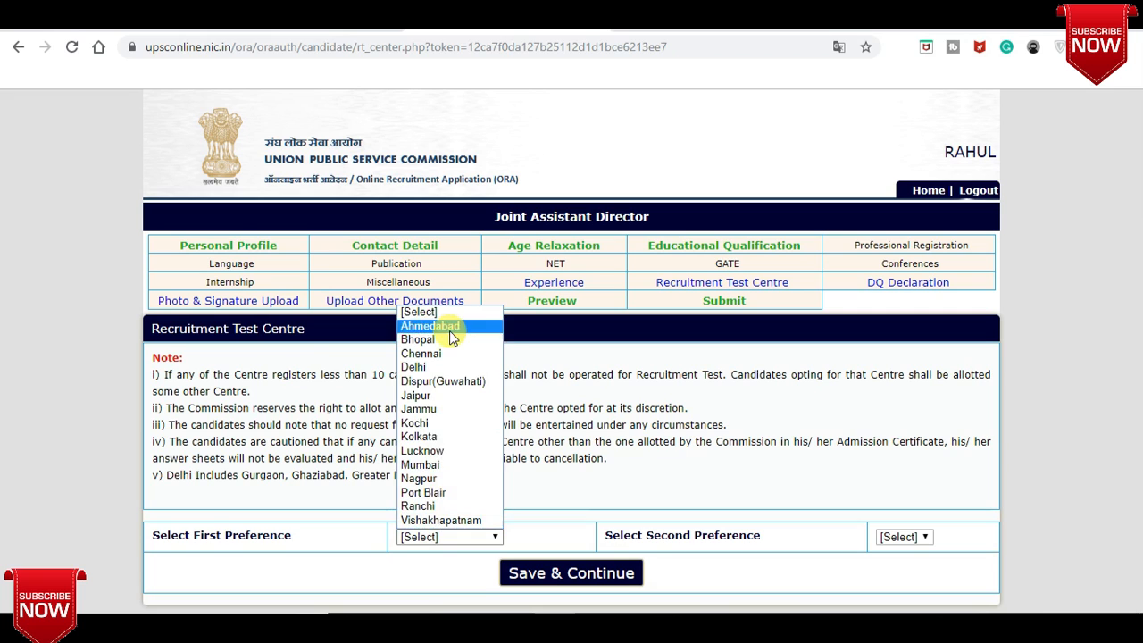
pyautogui.click(440, 352)
pyautogui.click(898, 536)
pyautogui.click(874, 439)
pyautogui.click(592, 574)
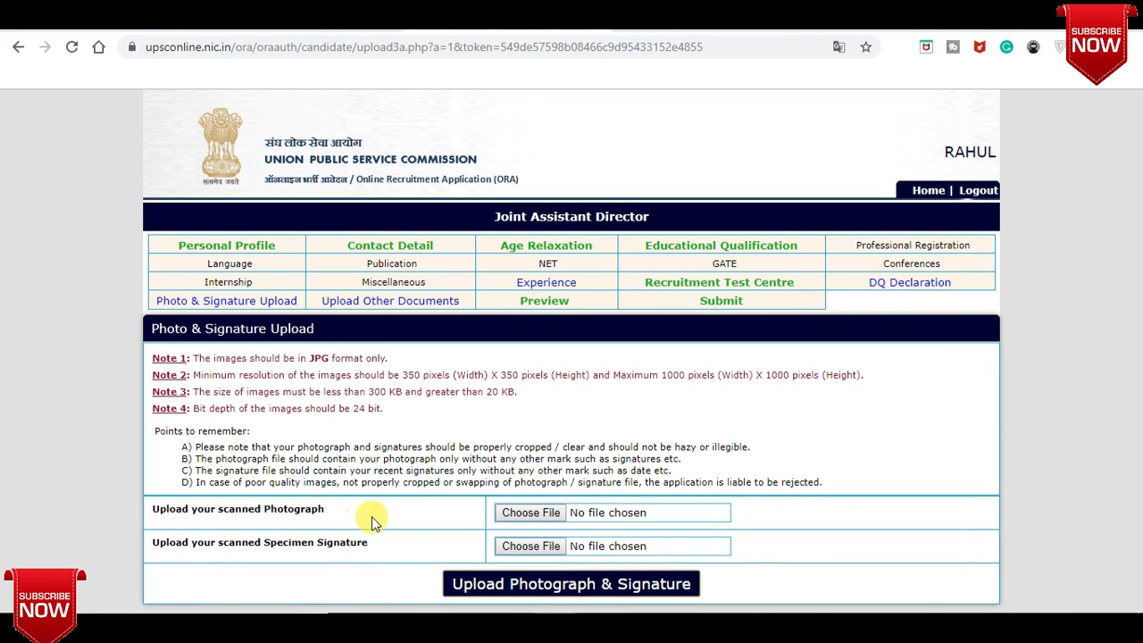
# Attach image 01 as the photograph after a JPG-only warning, then confirm the photo and signature upload
pyautogui.click(529, 515)
pyautogui.doubleClick(180, 114)
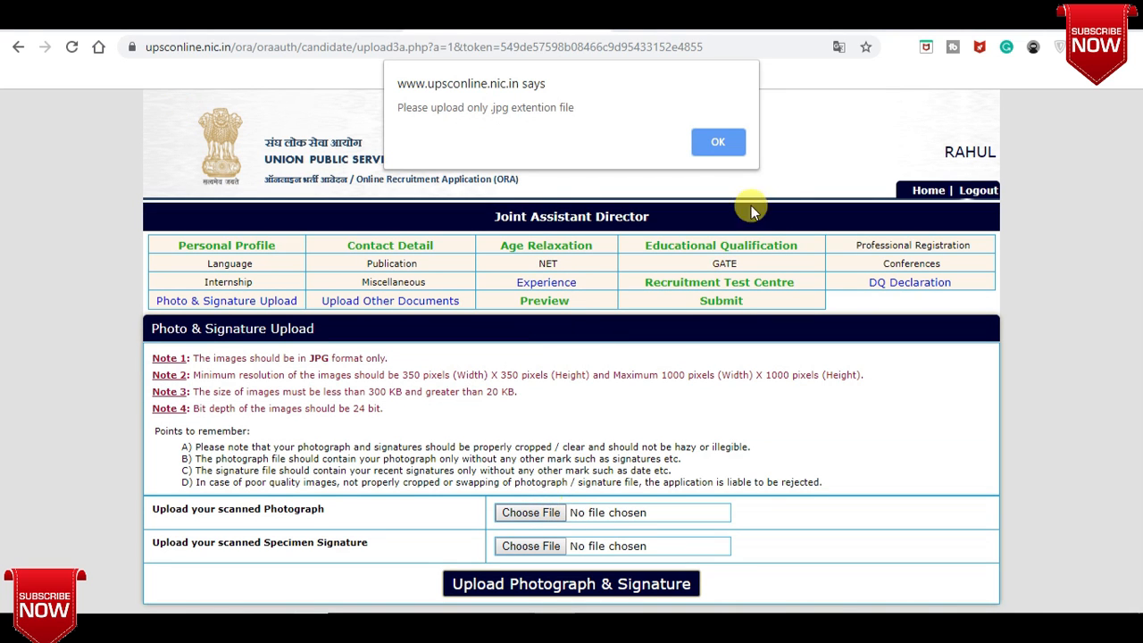
pyautogui.click(719, 142)
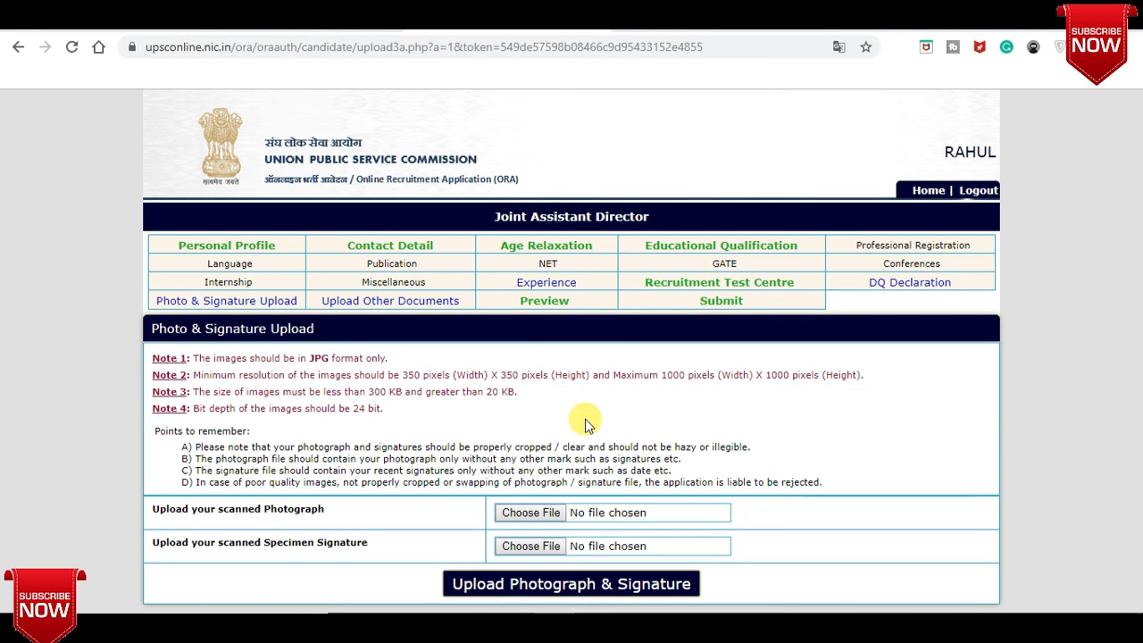
pyautogui.click(536, 512)
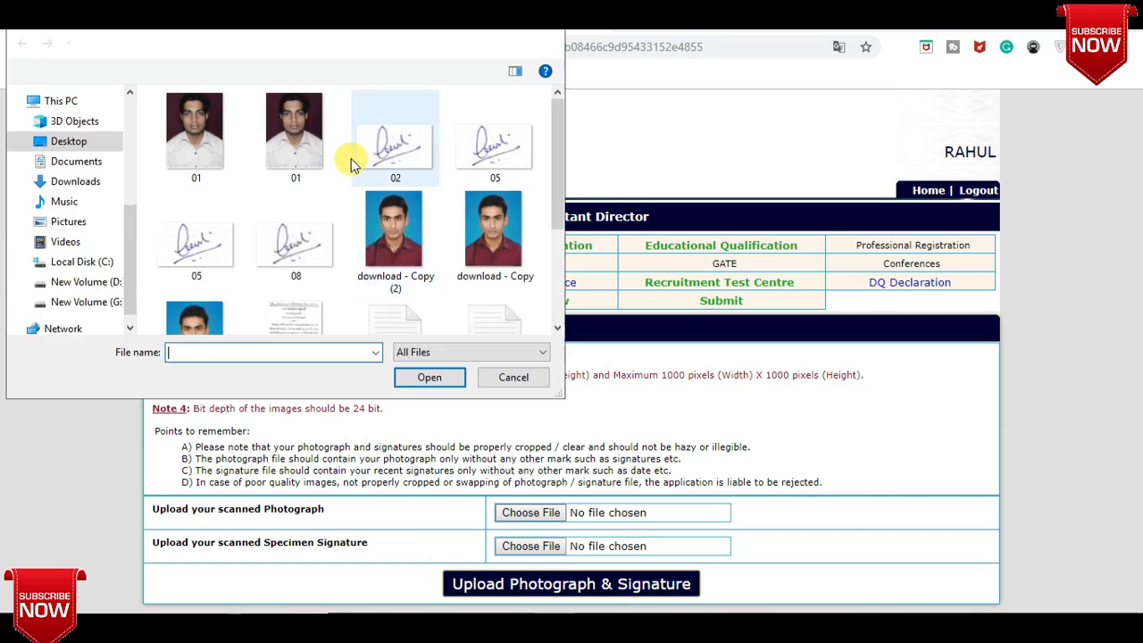
pyautogui.doubleClick(275, 132)
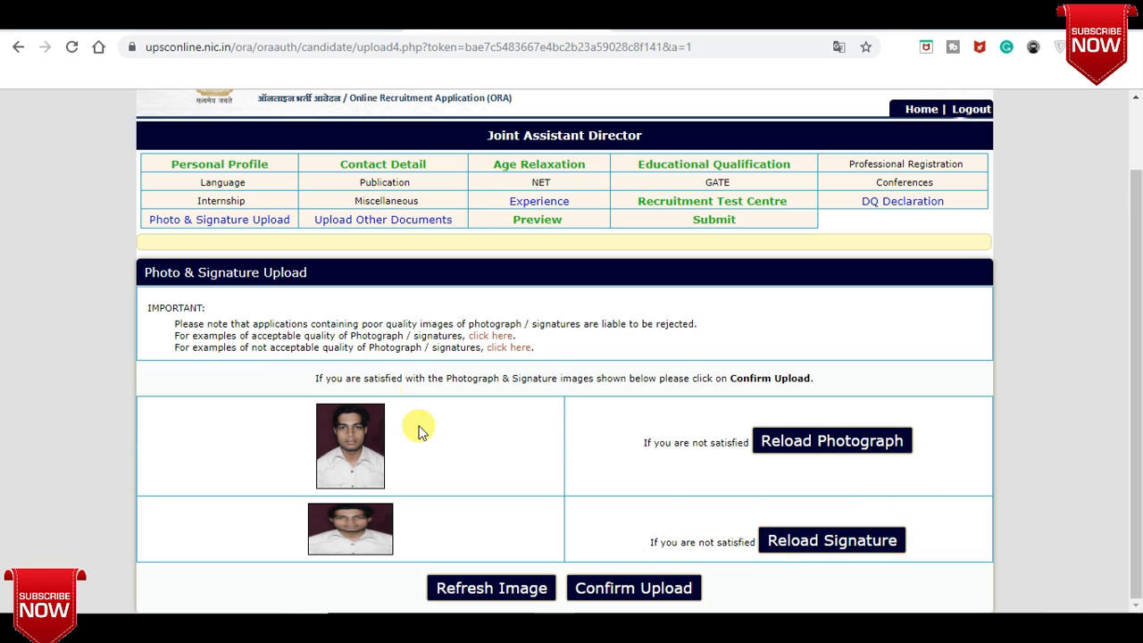
pyautogui.click(631, 590)
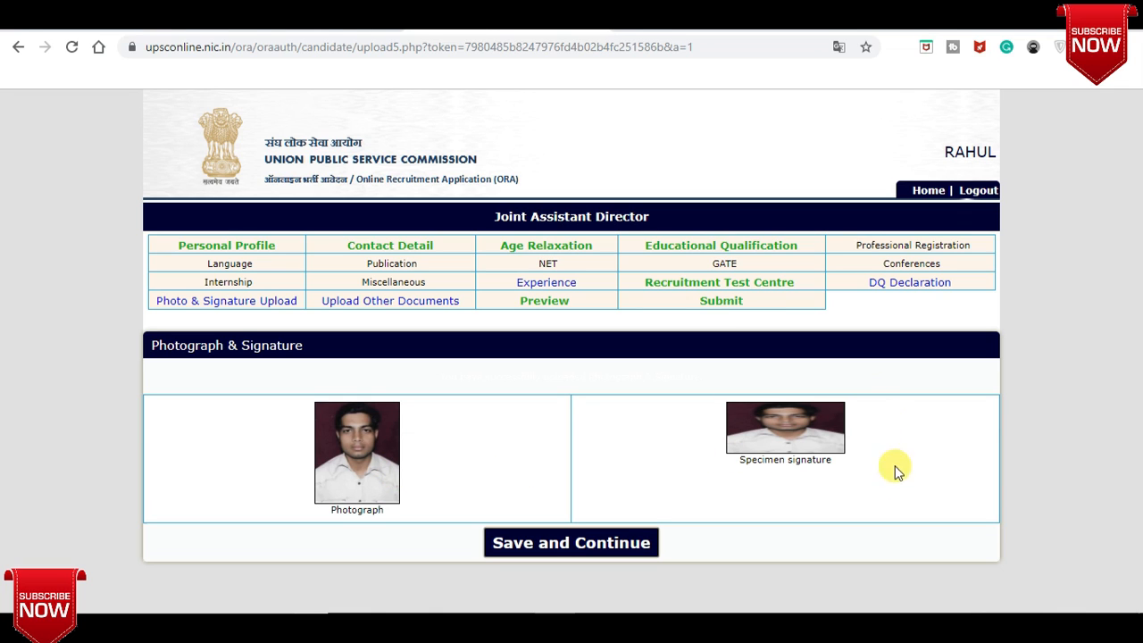
# Answer YES to meeting desirable qualifications, choose Desirable experience, and proceed
pyautogui.click(550, 547)
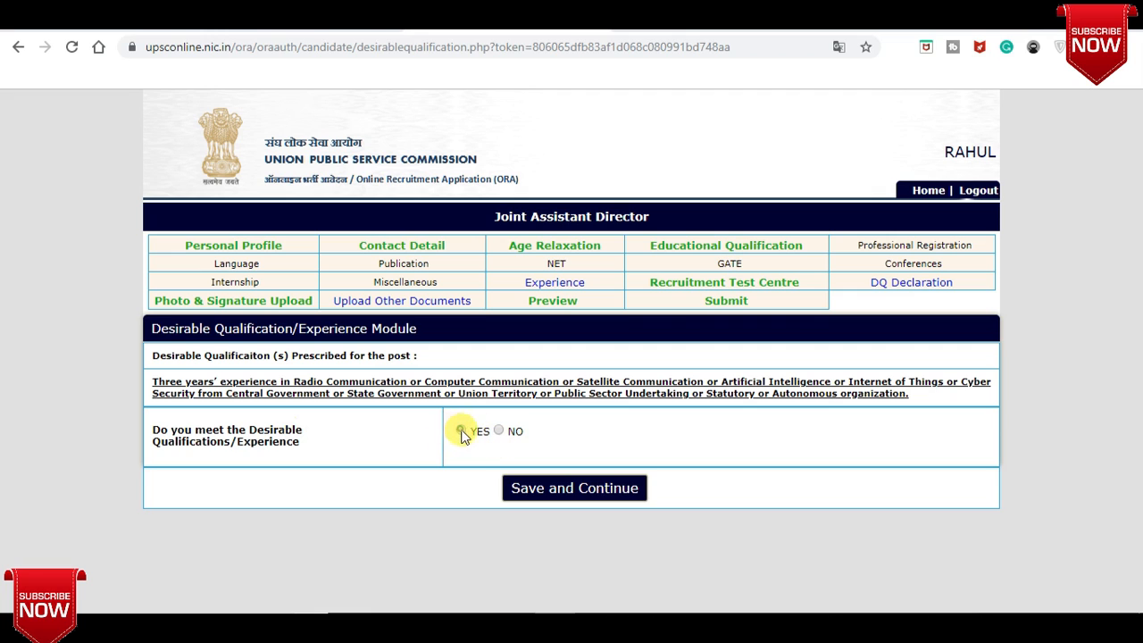
pyautogui.click(462, 431)
pyautogui.click(502, 519)
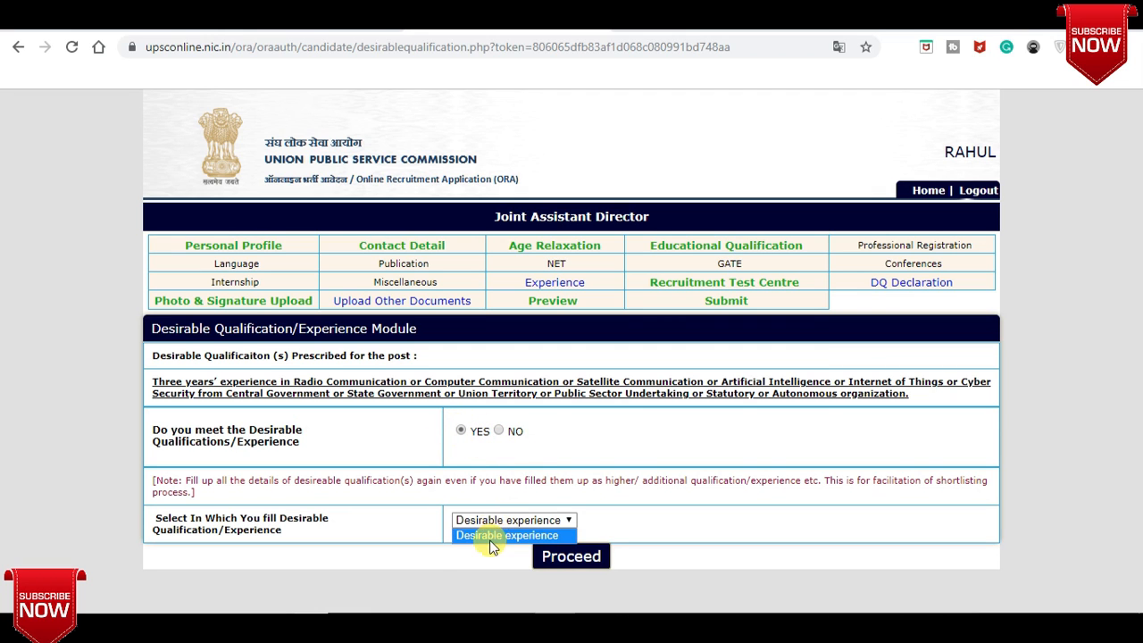
pyautogui.click(491, 537)
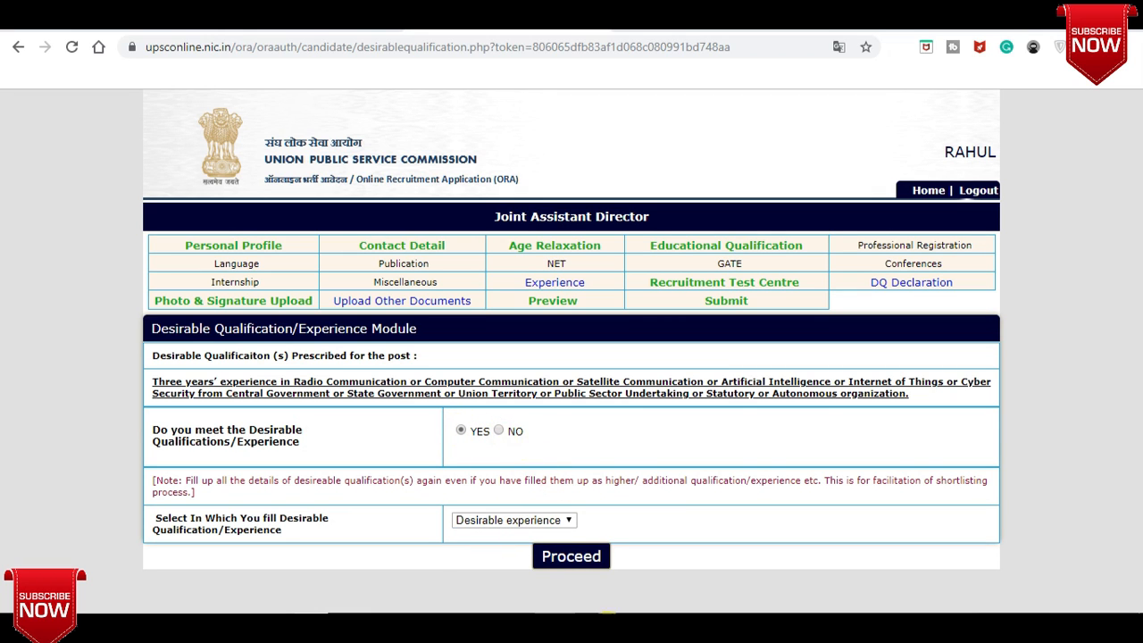
pyautogui.click(568, 559)
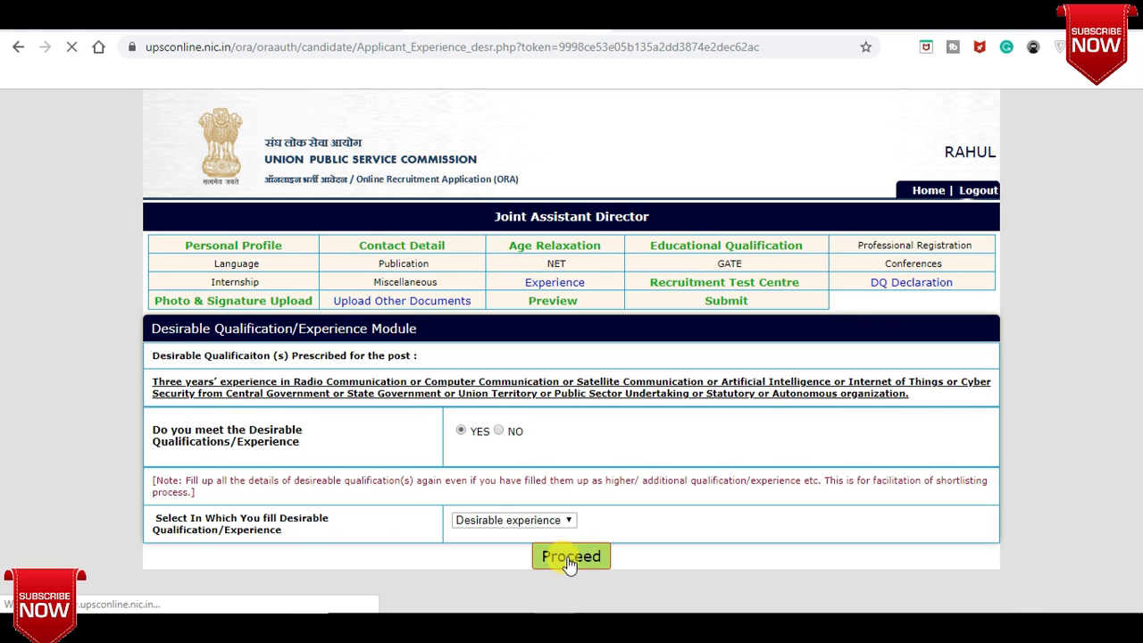
# Accept the experience instructions, answer Yes to three years' experience, and open Add Experience
pyautogui.scroll(-1, 615, 534)
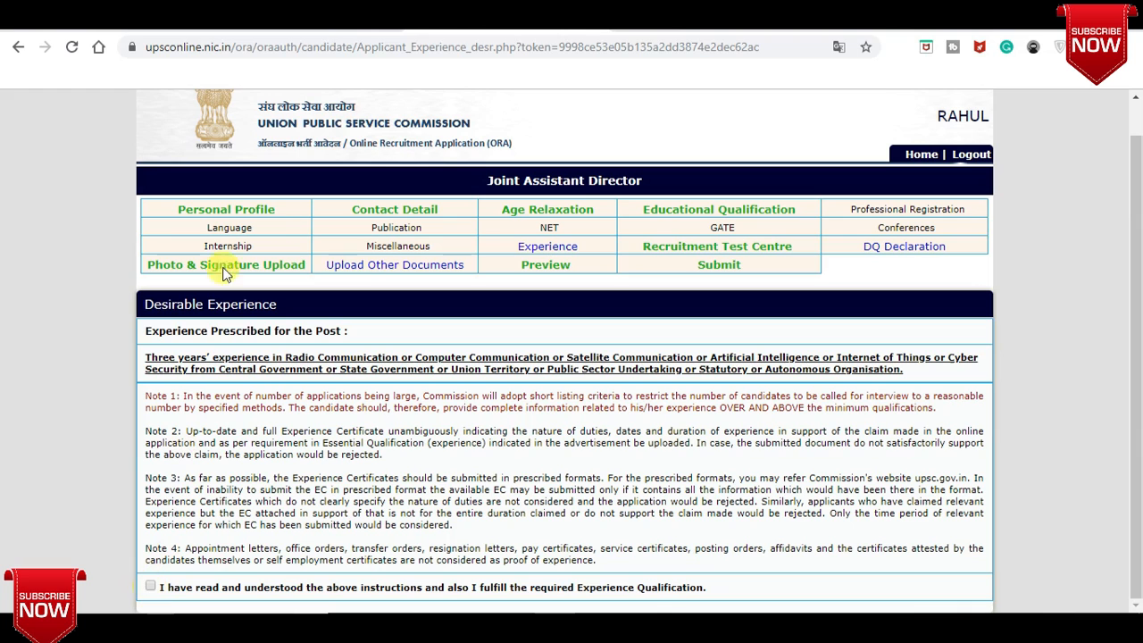
pyautogui.click(150, 586)
pyautogui.scroll(-2, 795, 616)
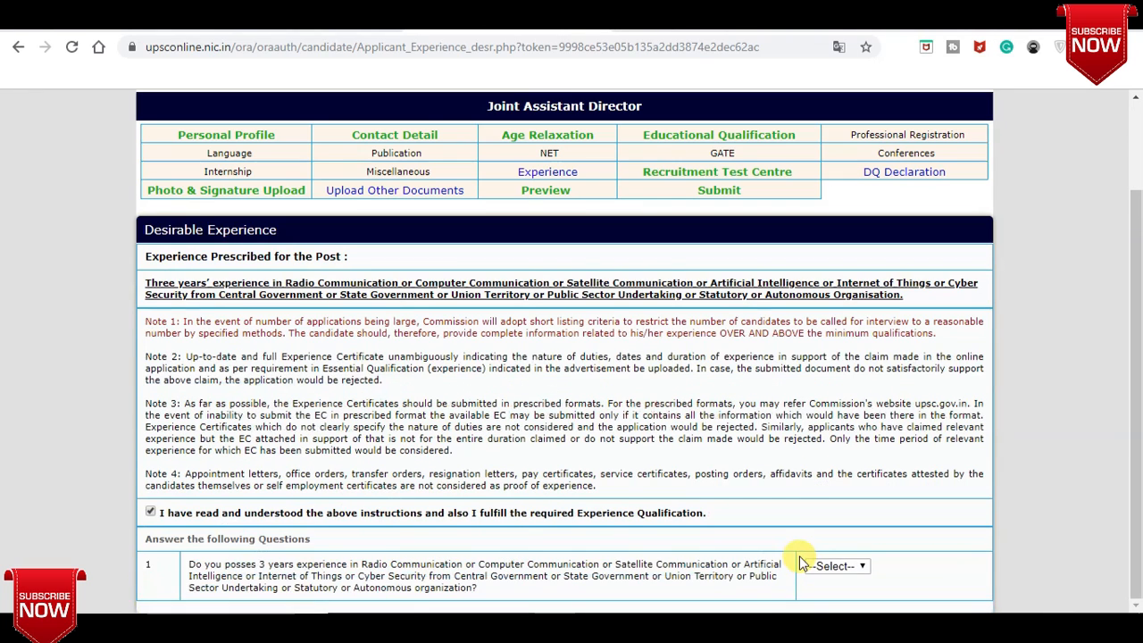
pyautogui.click(835, 568)
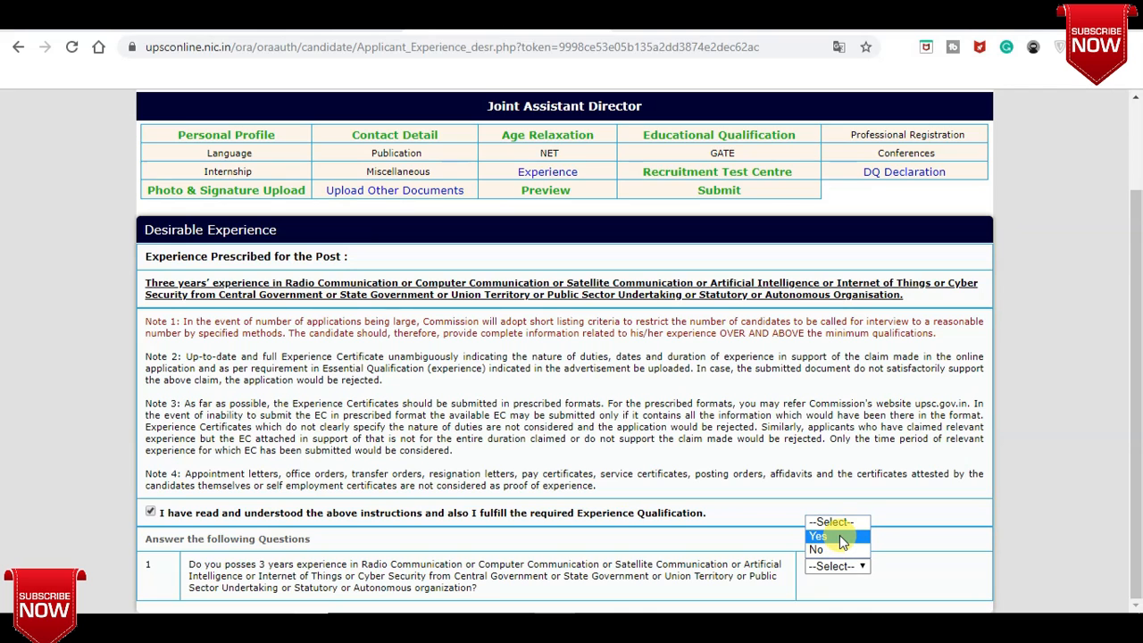
pyautogui.click(839, 535)
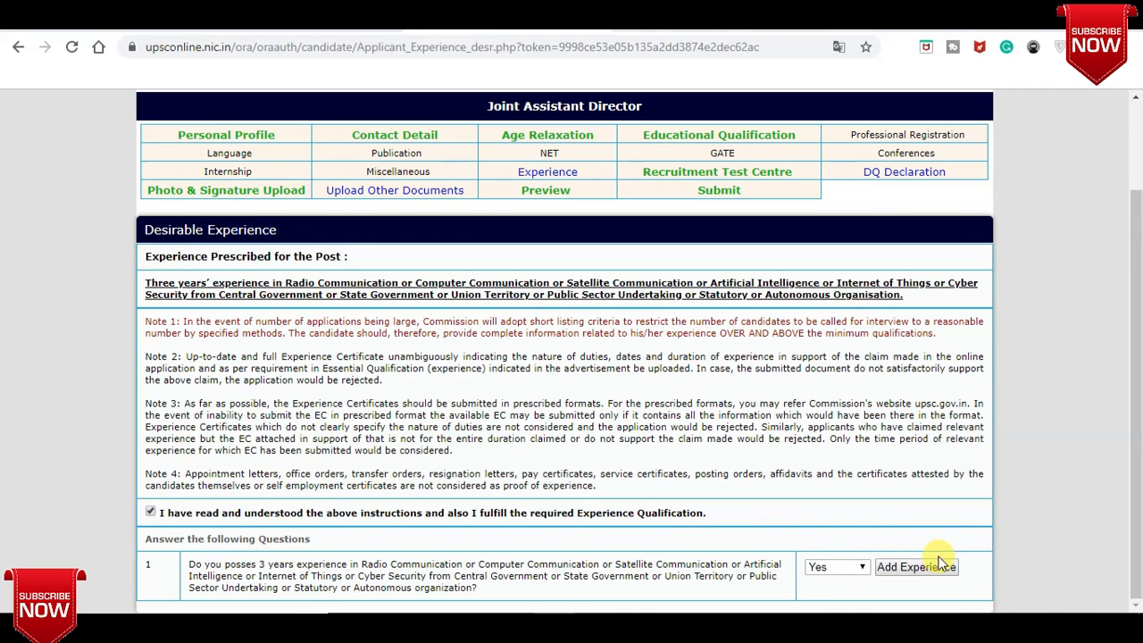
pyautogui.click(916, 568)
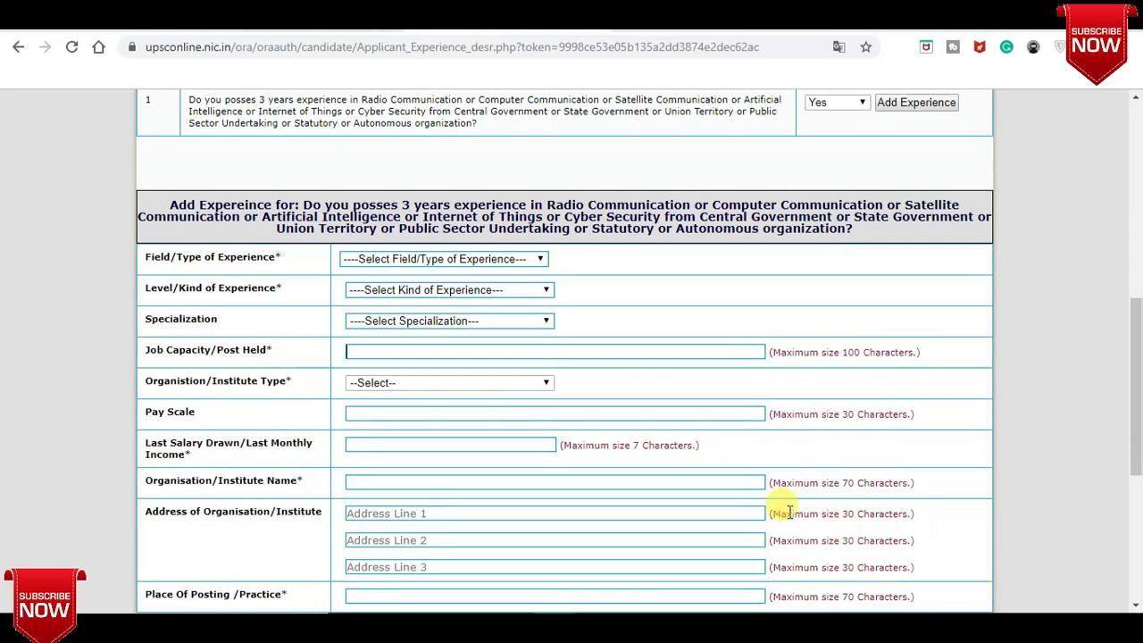
# Save the Radio Communication experience (07-10-2016 to 03-07-2019) and confirm its 2 Years 8 Months 27 Days total
pyautogui.scroll(-4, 748, 490)
pyautogui.scroll(-1, 750, 487)
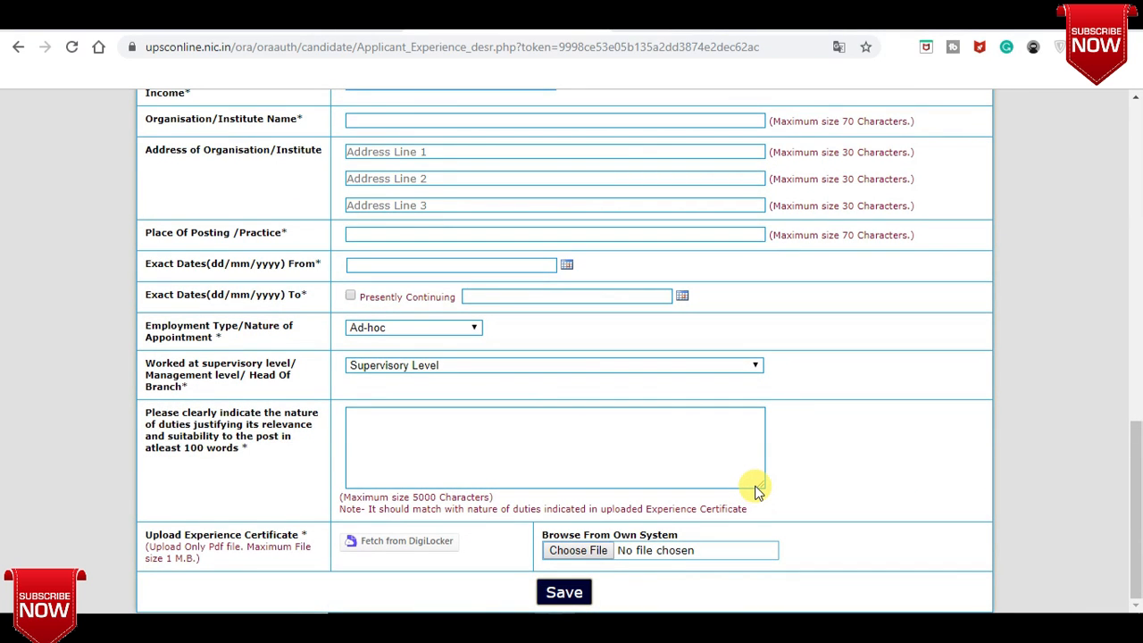
pyautogui.scroll(6, 755, 491)
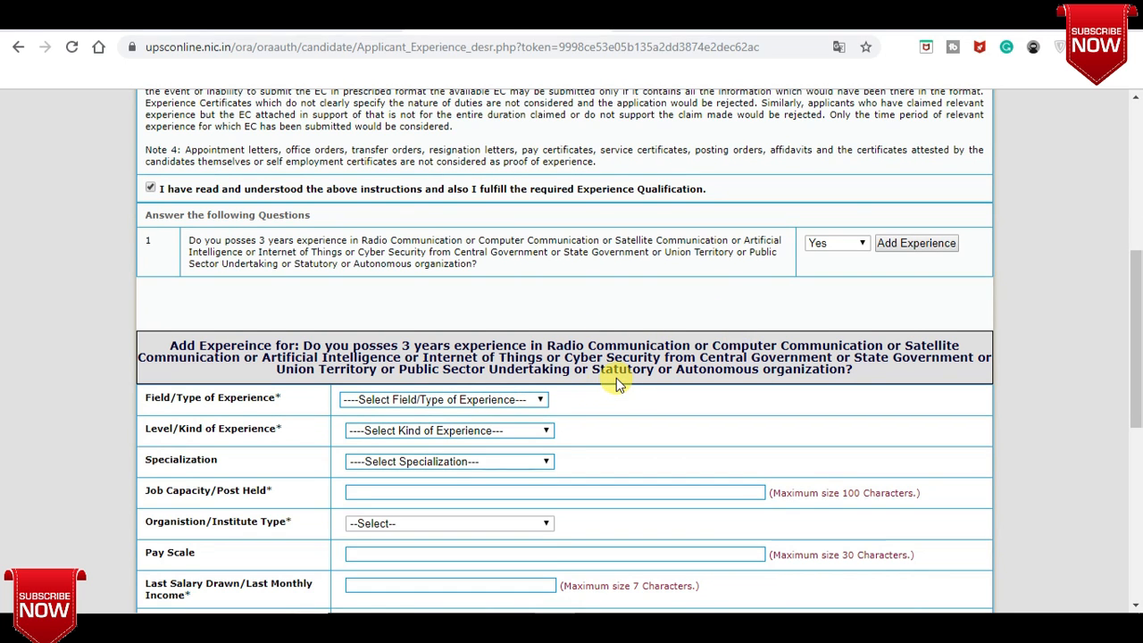
pyautogui.scroll(-2, 527, 401)
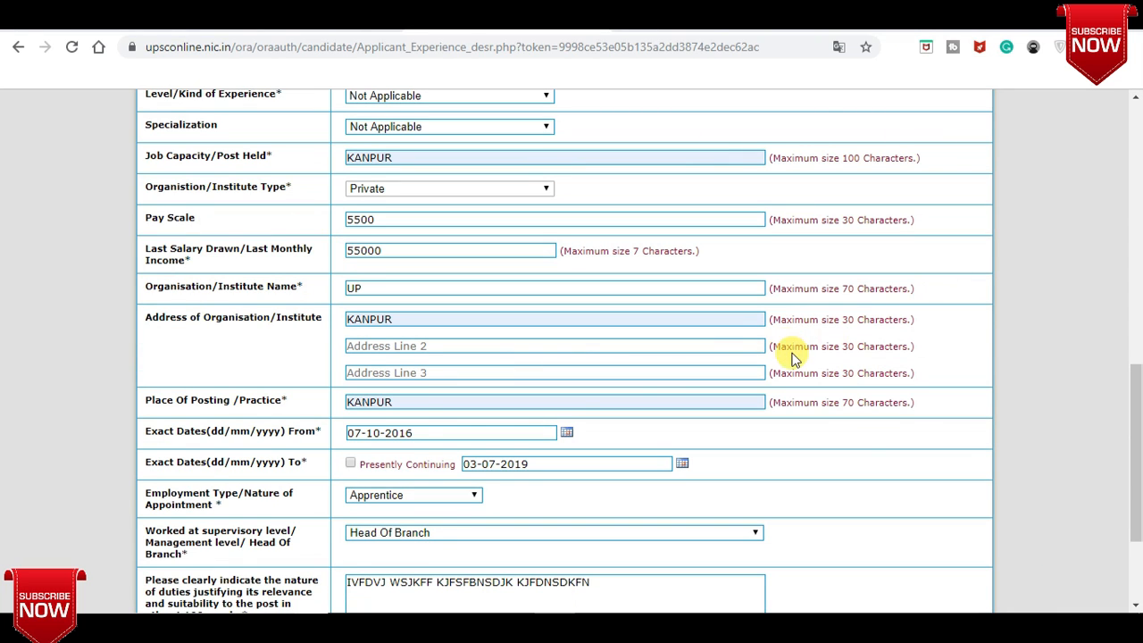
pyautogui.scroll(-2, 795, 360)
pyautogui.scroll(5, 498, 229)
pyautogui.scroll(-1, 821, 306)
pyautogui.scroll(-4, 821, 306)
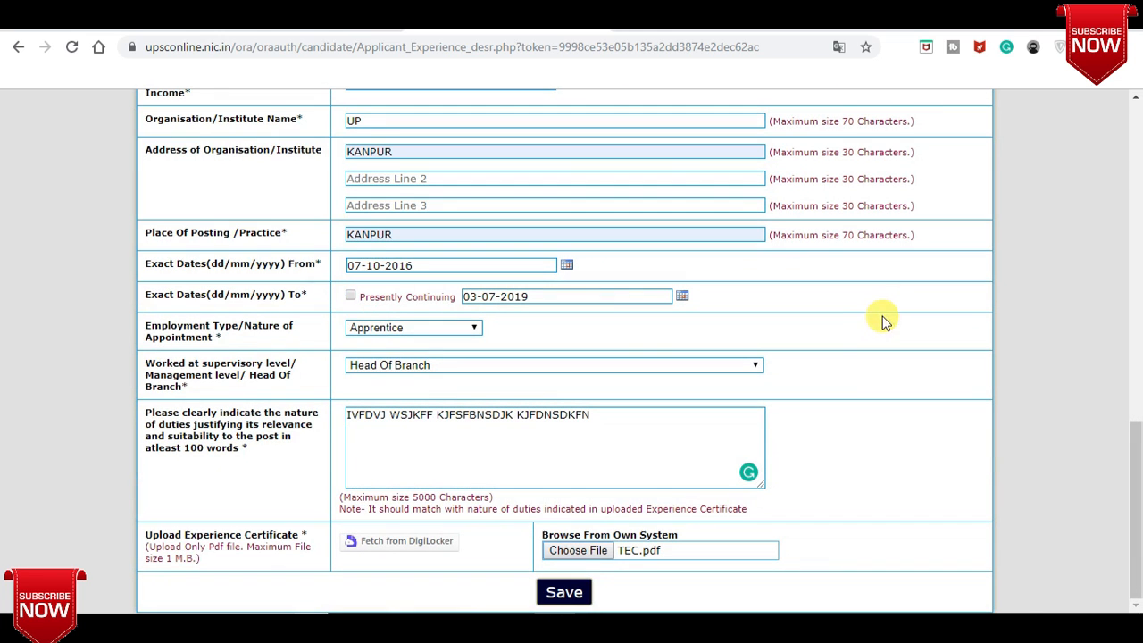
pyautogui.click(576, 592)
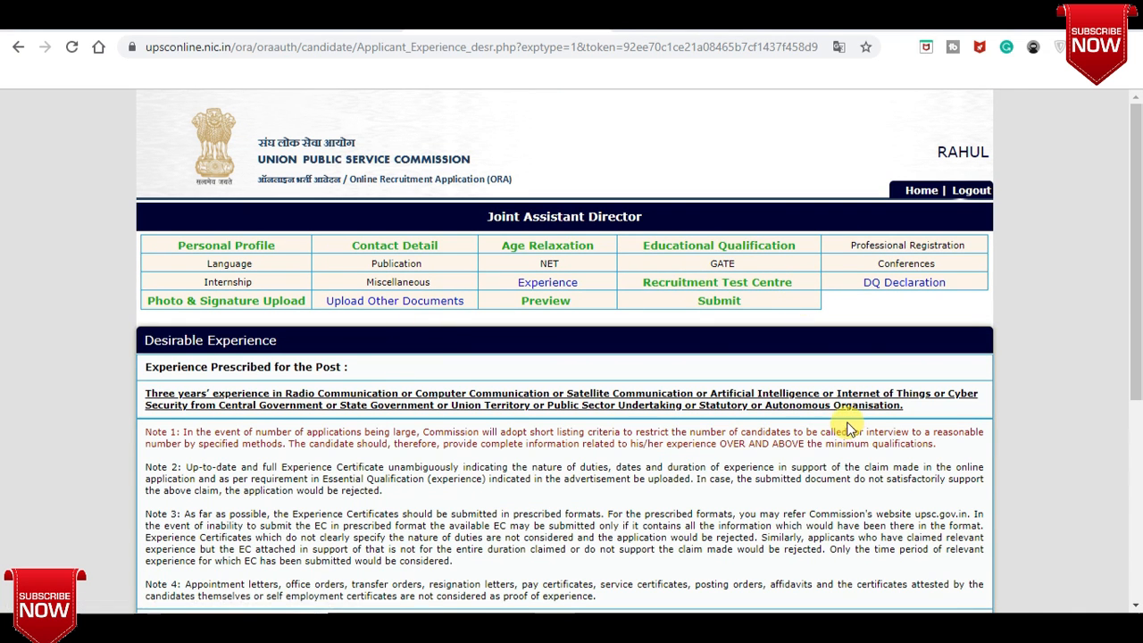
pyautogui.scroll(-4, 846, 430)
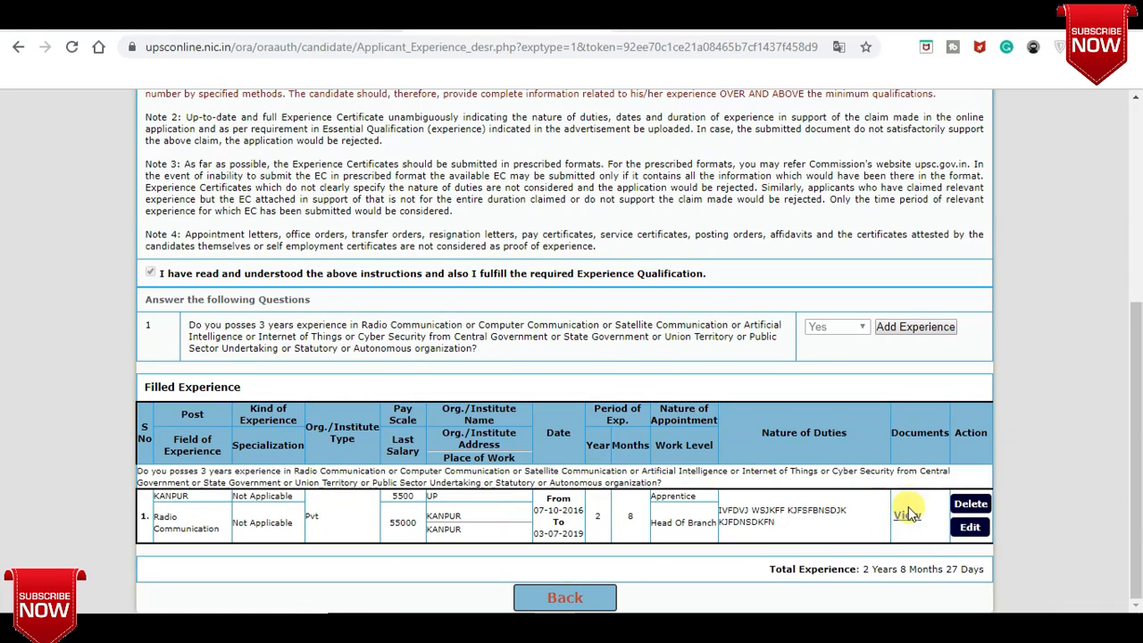
pyautogui.scroll(4, 907, 514)
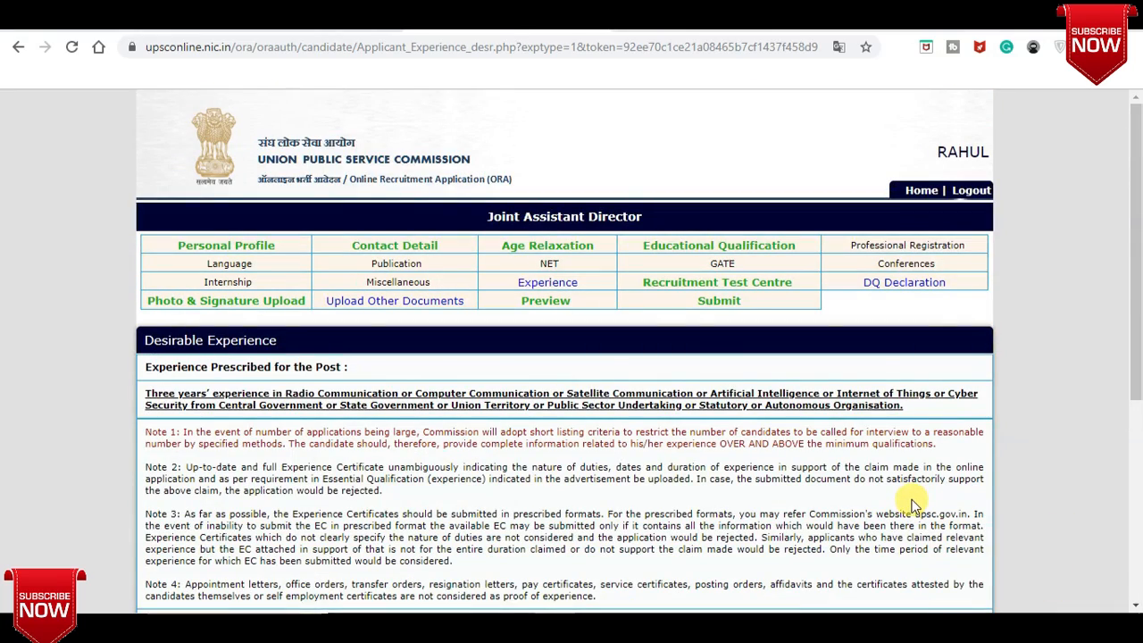
pyautogui.scroll(-4, 912, 506)
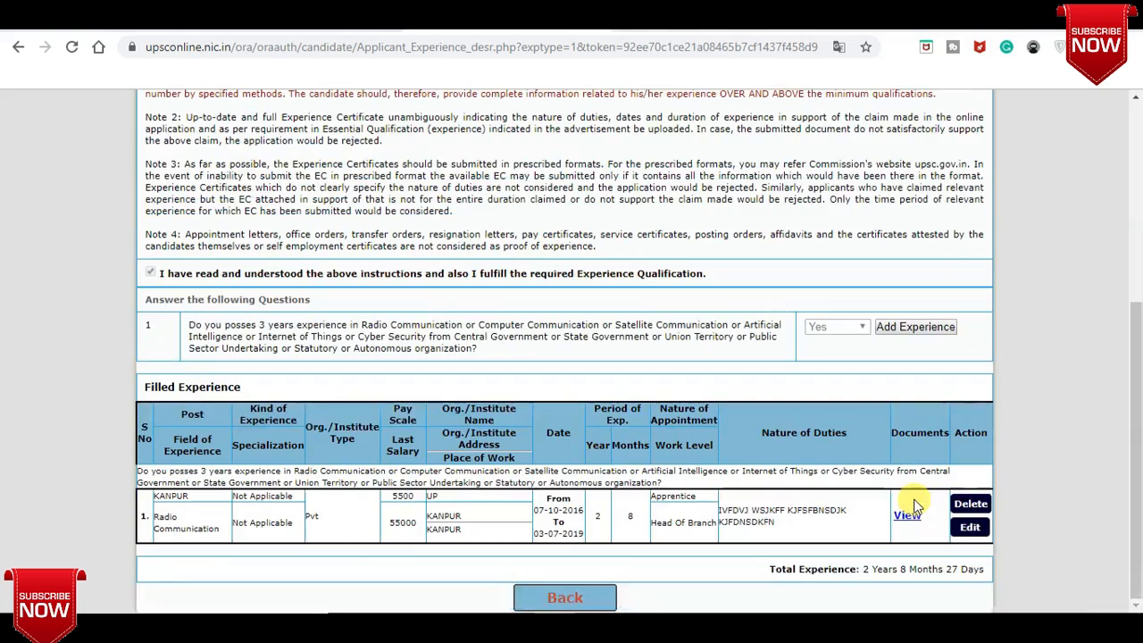
# Go back to the preview and submit page and open the draft application preview
pyautogui.click(563, 597)
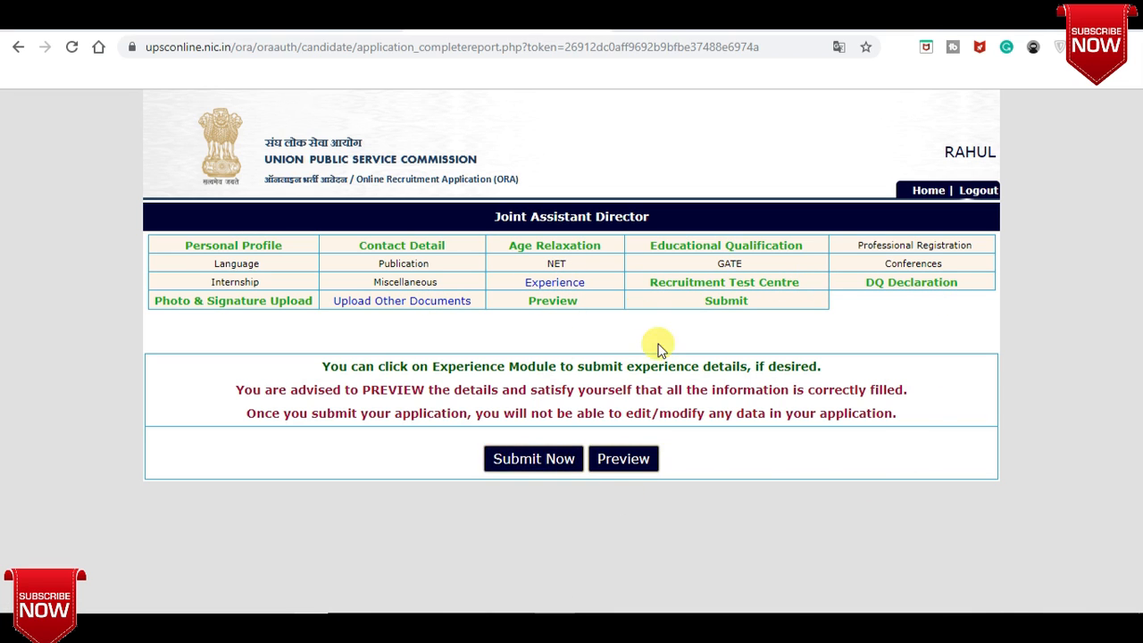
pyautogui.click(631, 460)
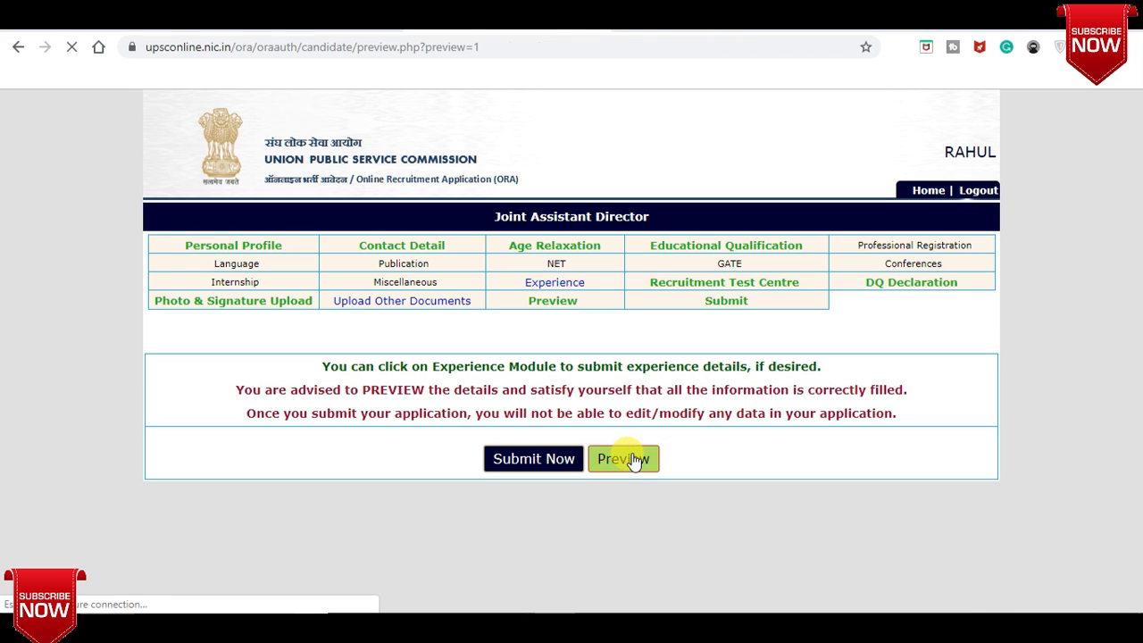
pyautogui.scroll(-2, 1035, 428)
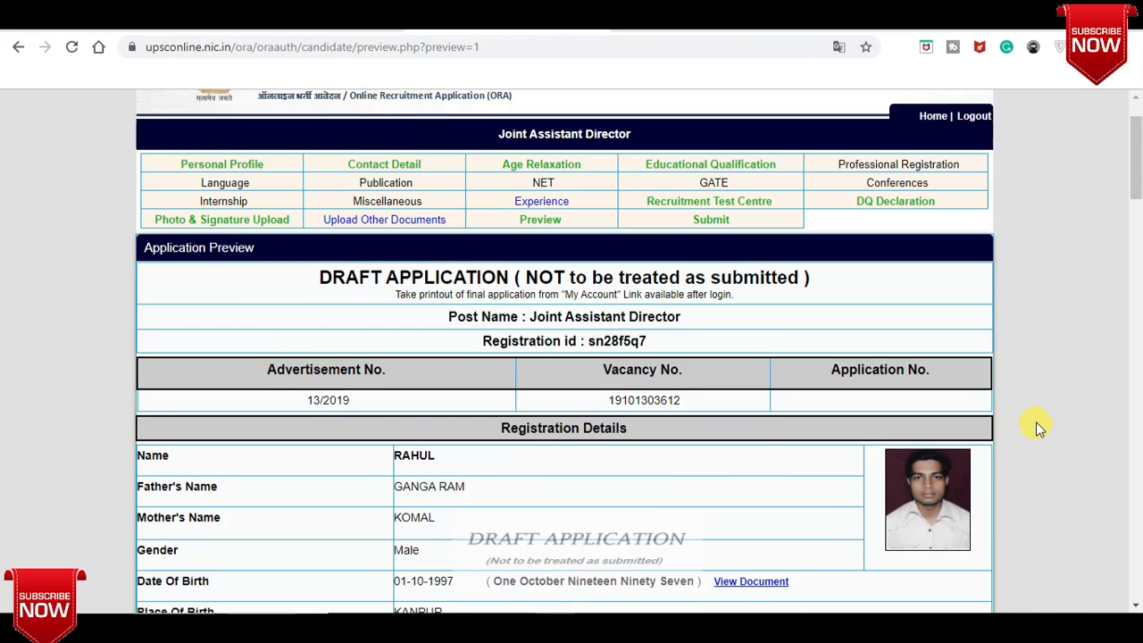
pyautogui.scroll(-1, 1038, 429)
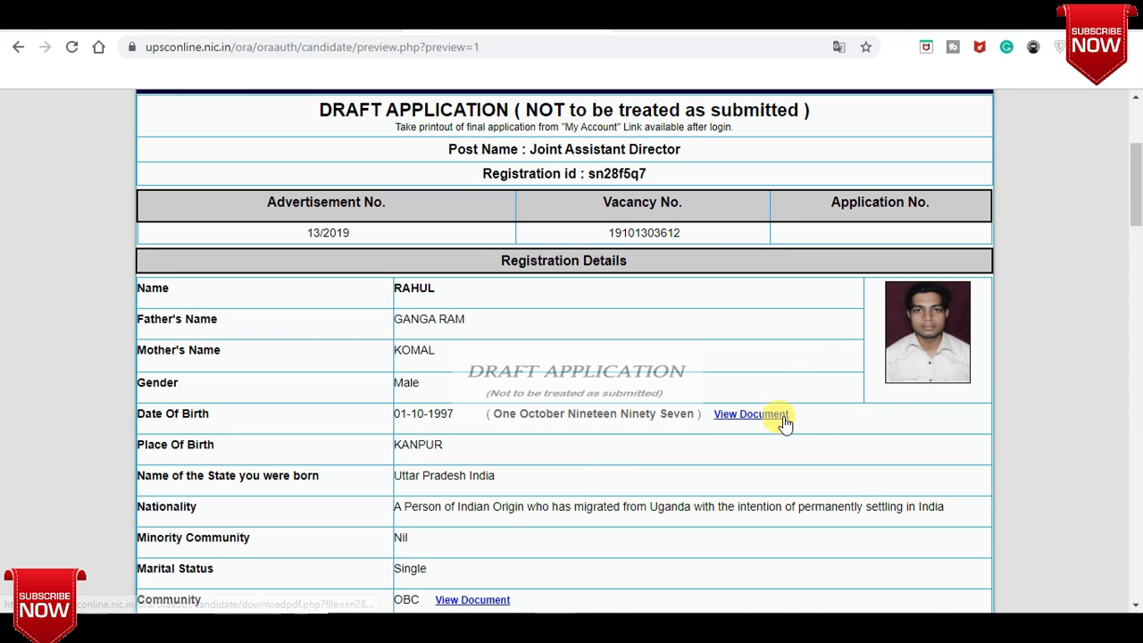
# Read through the rest of the Joint Assistant Director draft, then return to the ORA home page
pyautogui.scroll(-4, 939, 369)
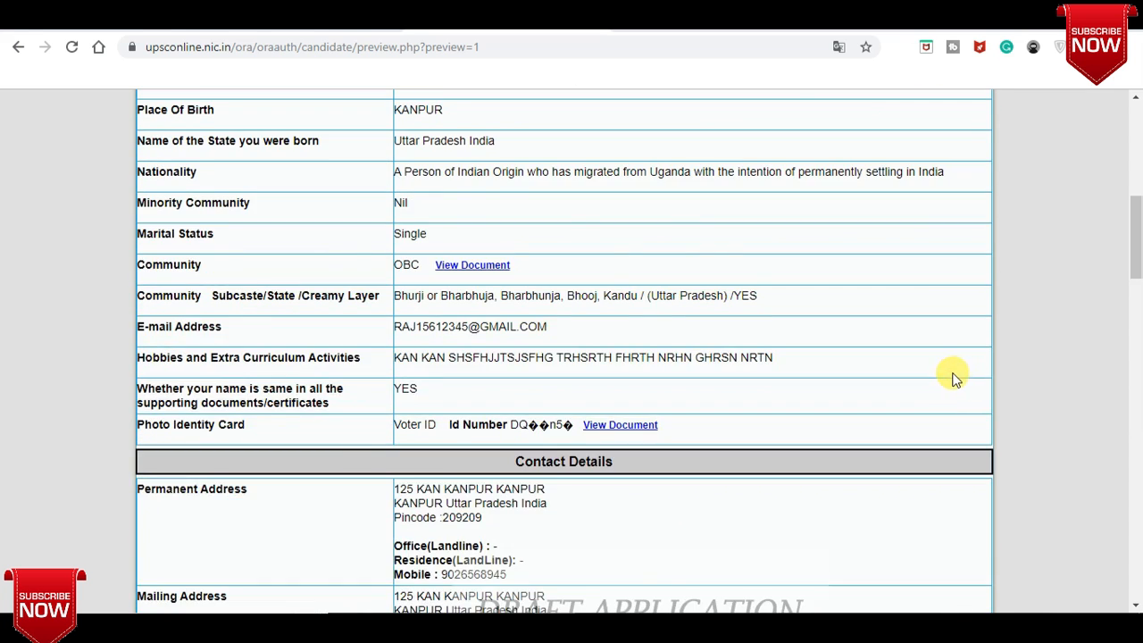
pyautogui.scroll(-5, 953, 377)
pyautogui.scroll(-13, 953, 380)
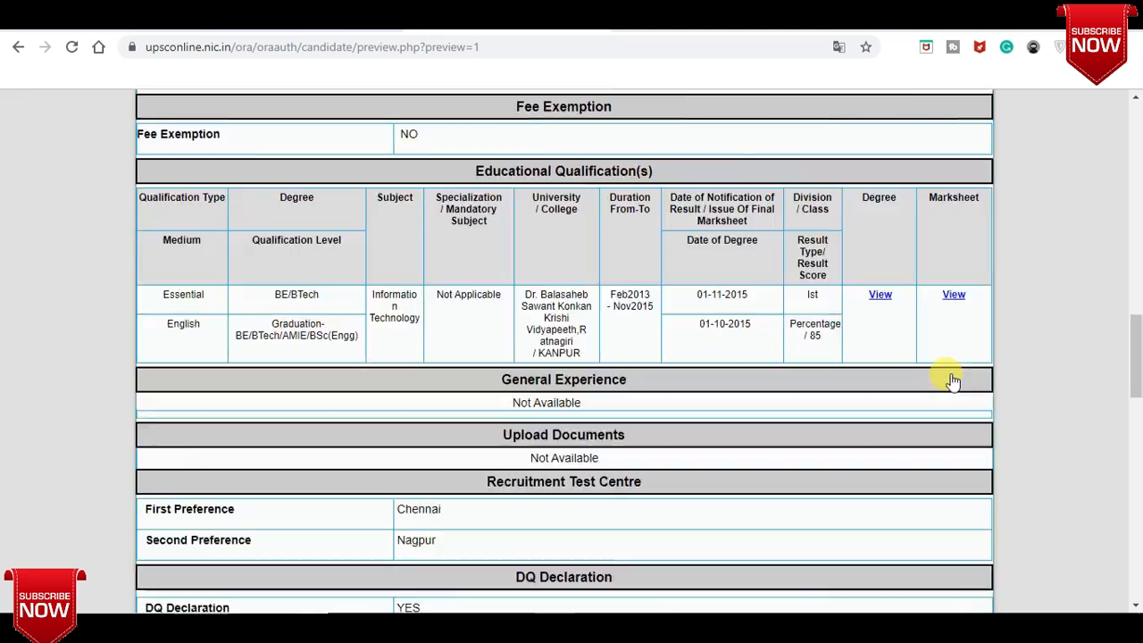
pyautogui.scroll(2, 950, 375)
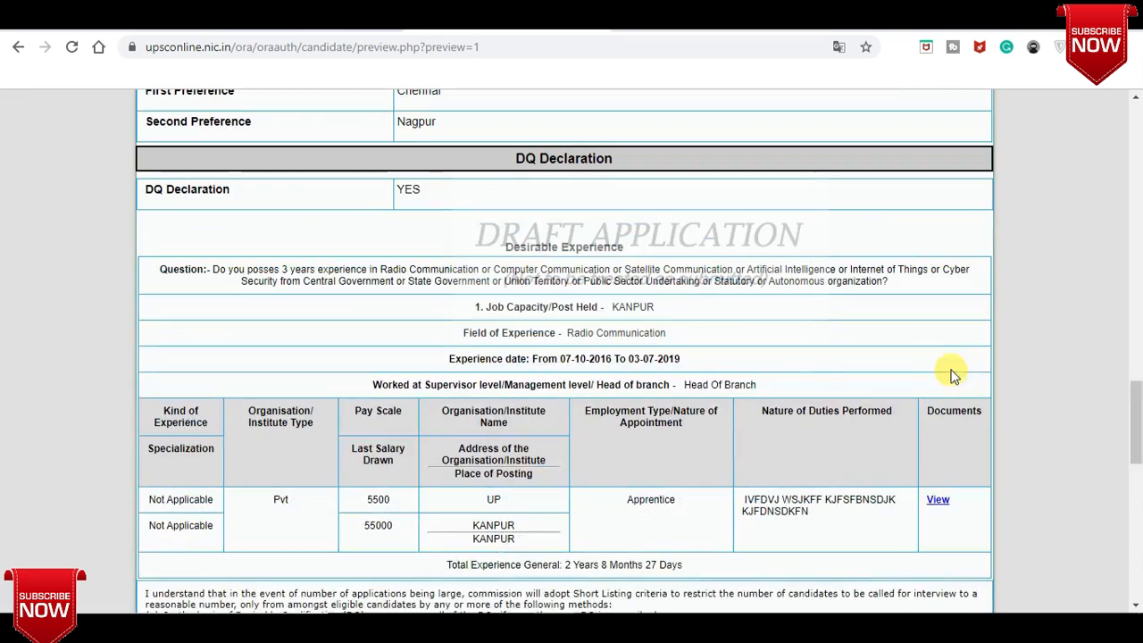
pyautogui.scroll(-2, 760, 357)
pyautogui.scroll(-5, 764, 355)
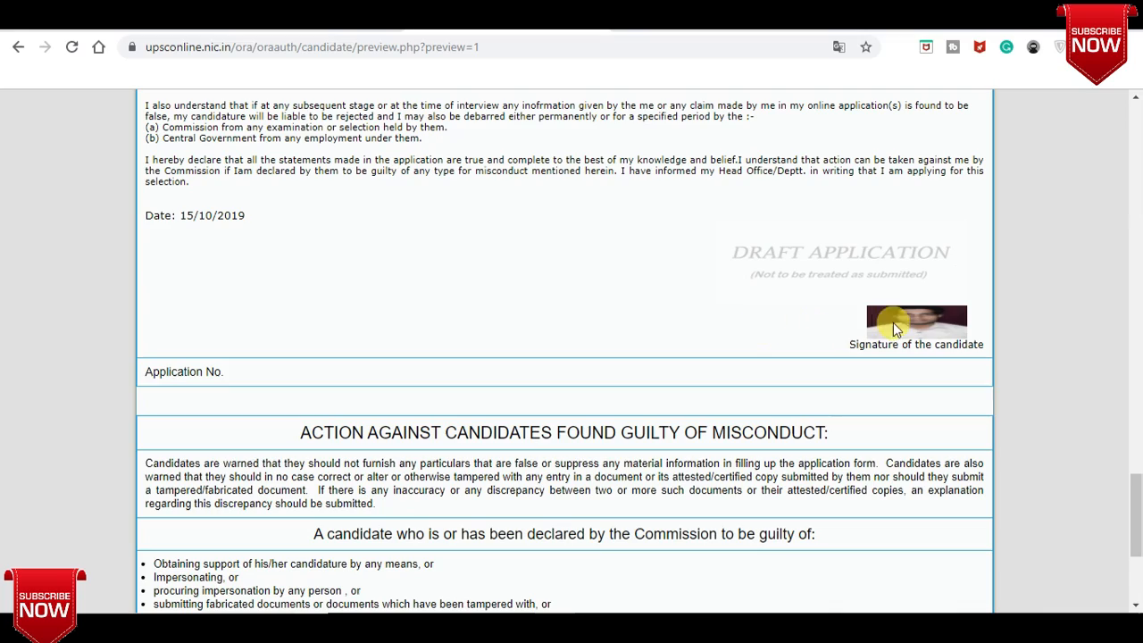
pyautogui.scroll(-3, 895, 329)
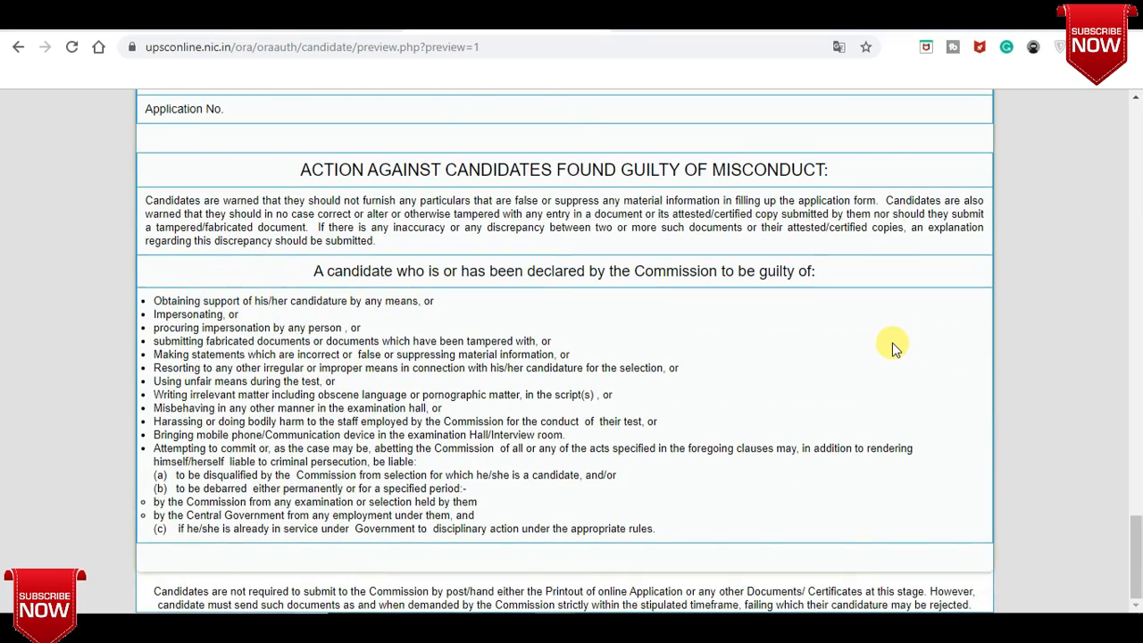
pyautogui.scroll(20, 894, 349)
pyautogui.scroll(4, 891, 342)
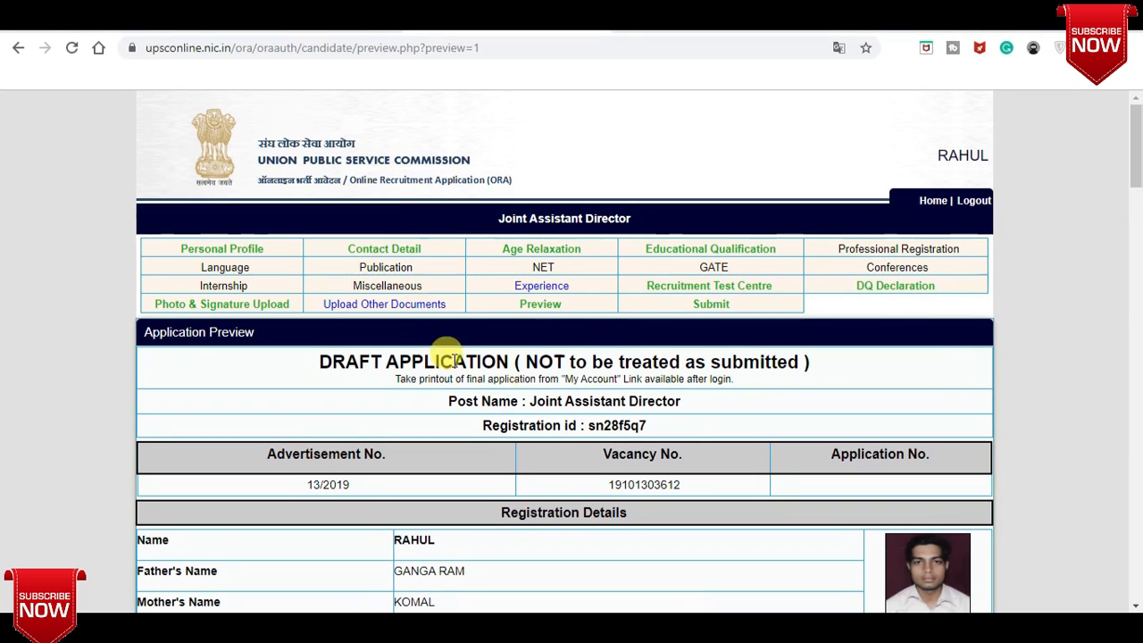
pyautogui.click(931, 201)
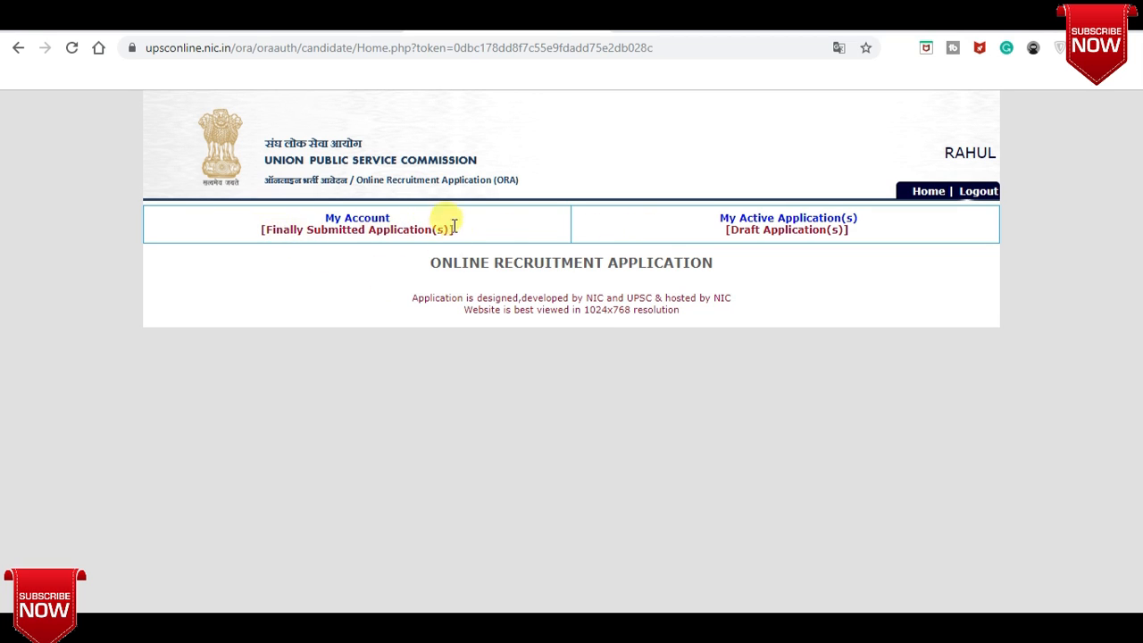
# Submit the Joint Assistant Director draft from My Active Application(s) and confirm the final submission
pyautogui.click(785, 223)
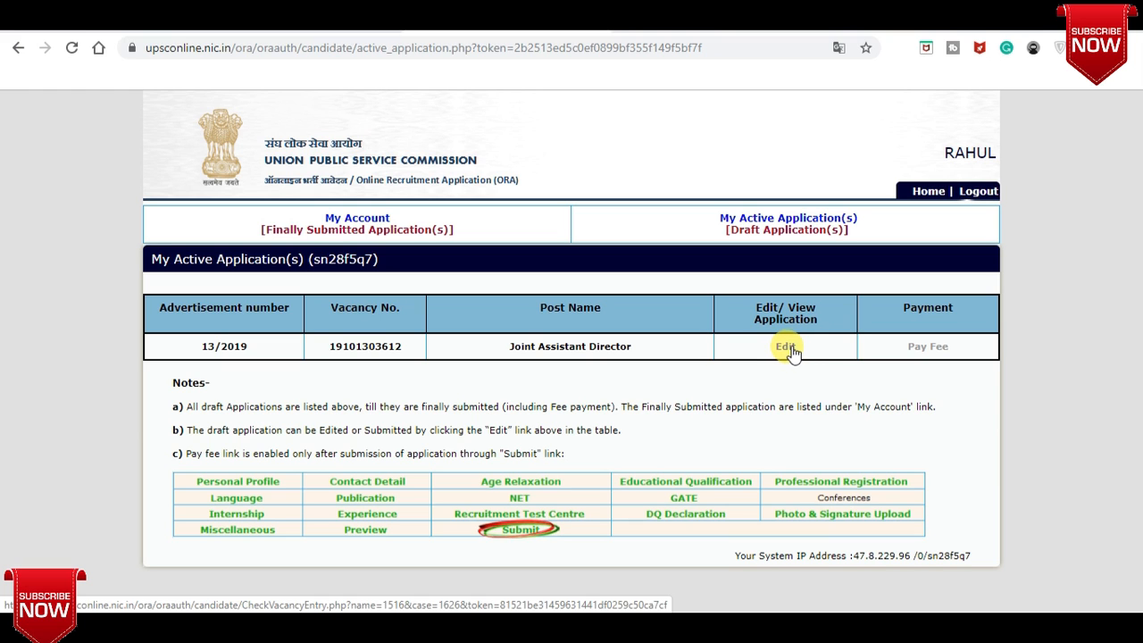
pyautogui.click(791, 349)
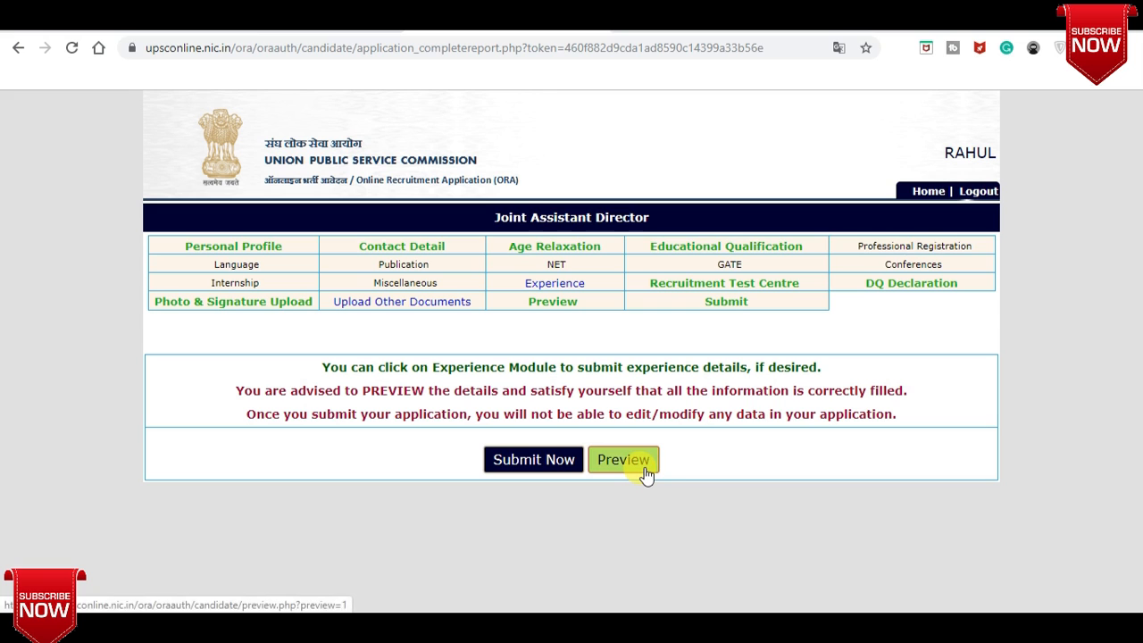
pyautogui.click(529, 461)
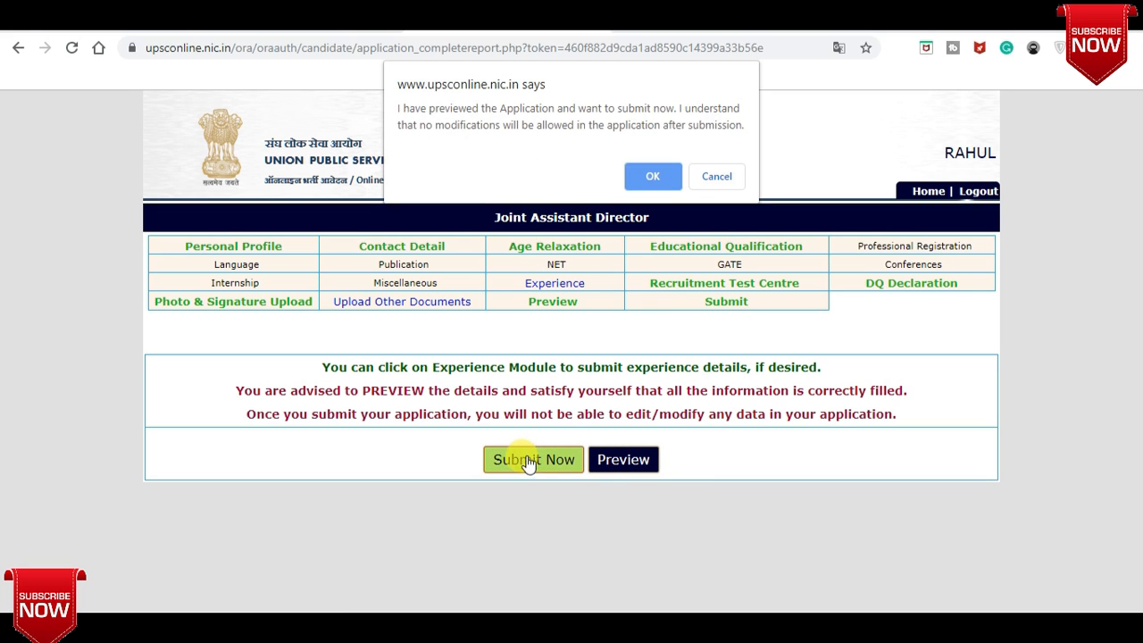
pyautogui.click(645, 175)
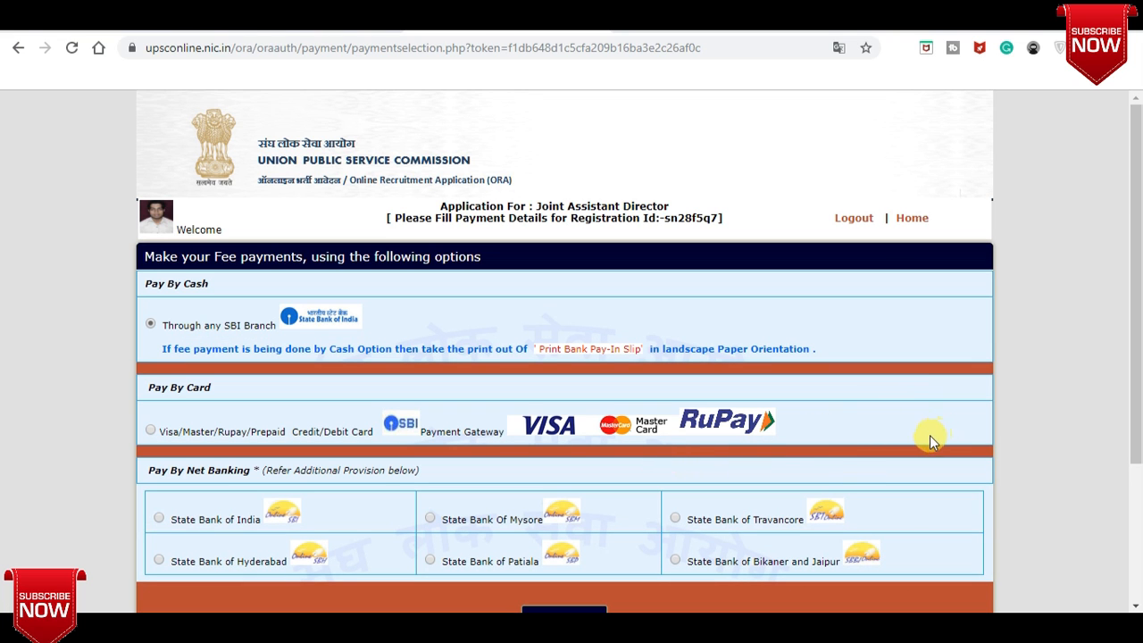
# Choose State Bank of India net banking as the fee payment method and continue to SBI
pyautogui.scroll(-2, 929, 442)
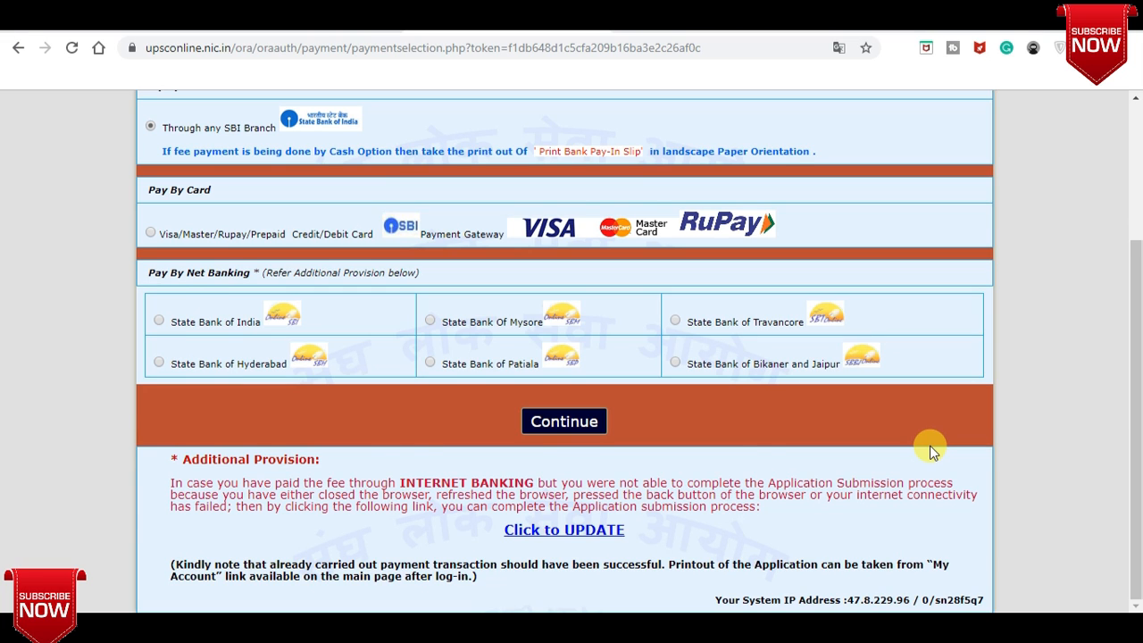
pyautogui.scroll(2, 929, 450)
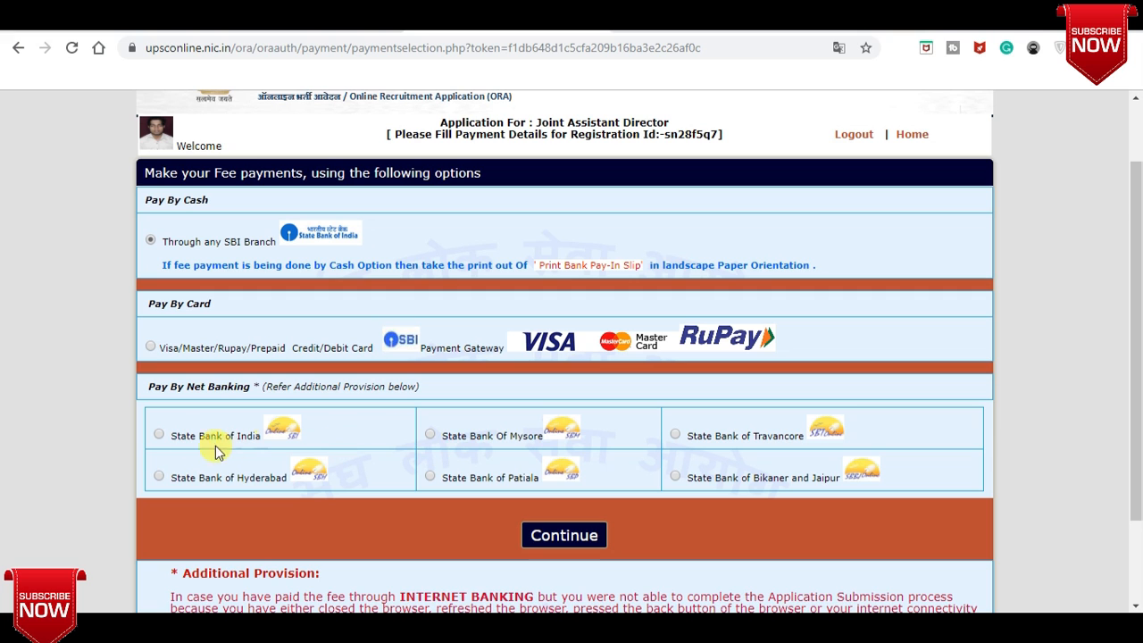
pyautogui.click(159, 434)
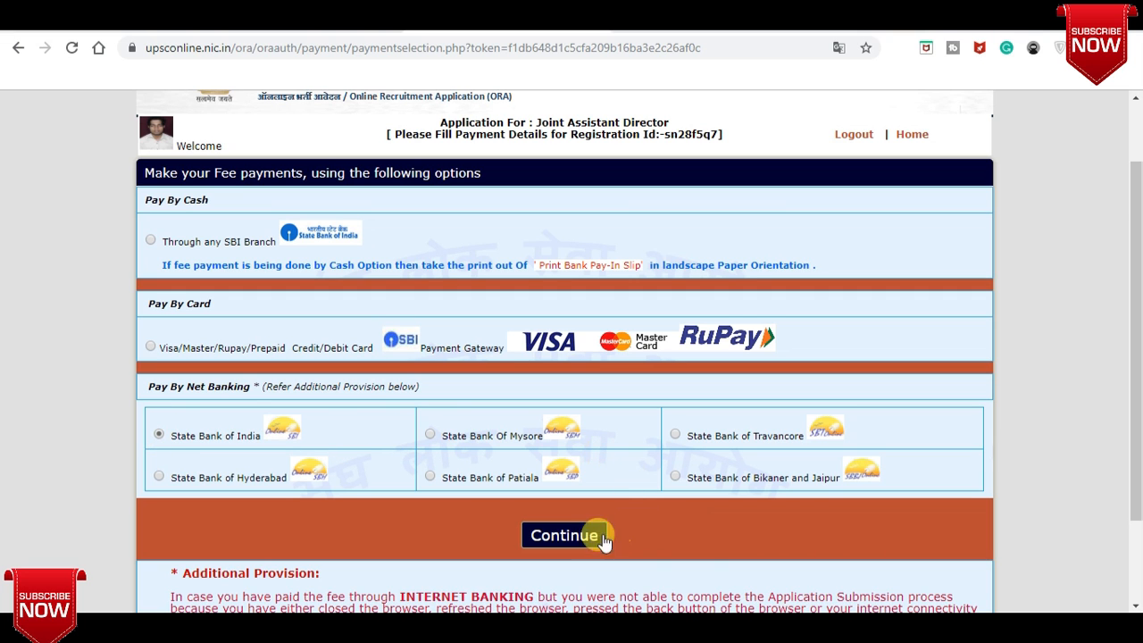
pyautogui.scroll(-2, 548, 434)
pyautogui.click(562, 427)
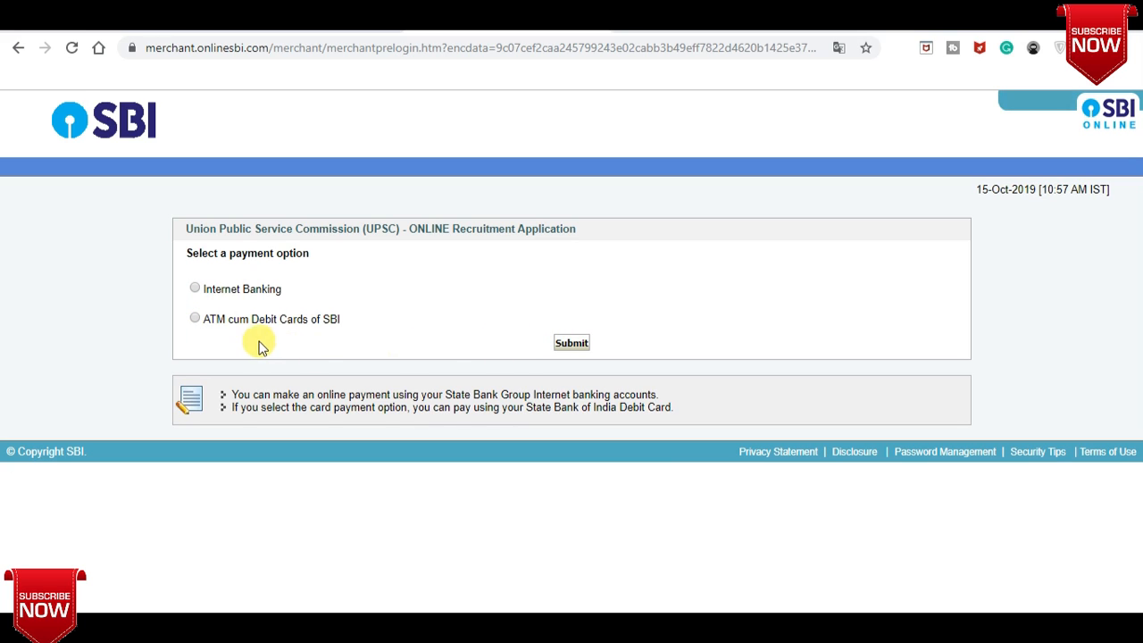
# Select ATM cum Debit Cards of SBI as the payment option and submit to reach the card form
pyautogui.click(195, 319)
pyautogui.click(195, 289)
pyautogui.click(195, 319)
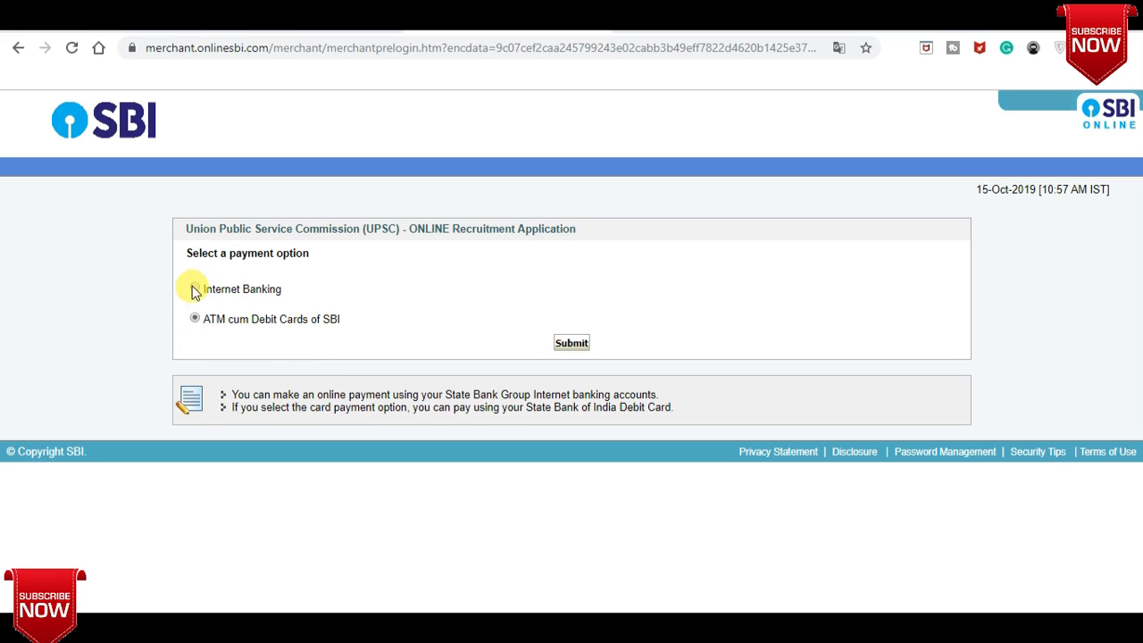
pyautogui.click(572, 343)
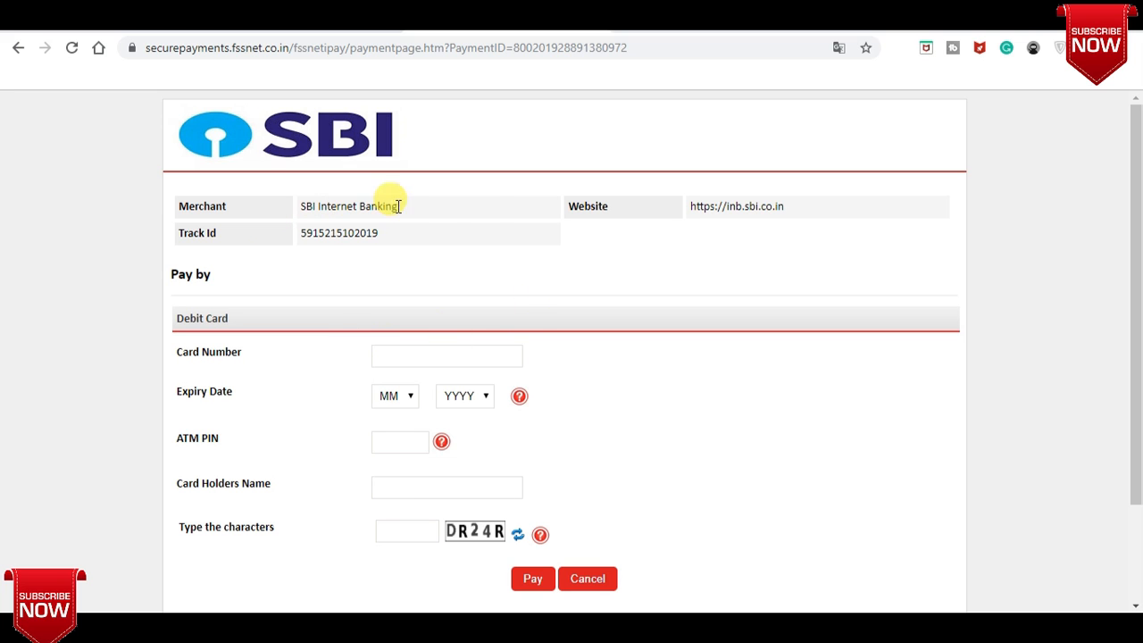
pyautogui.scroll(-3, 746, 293)
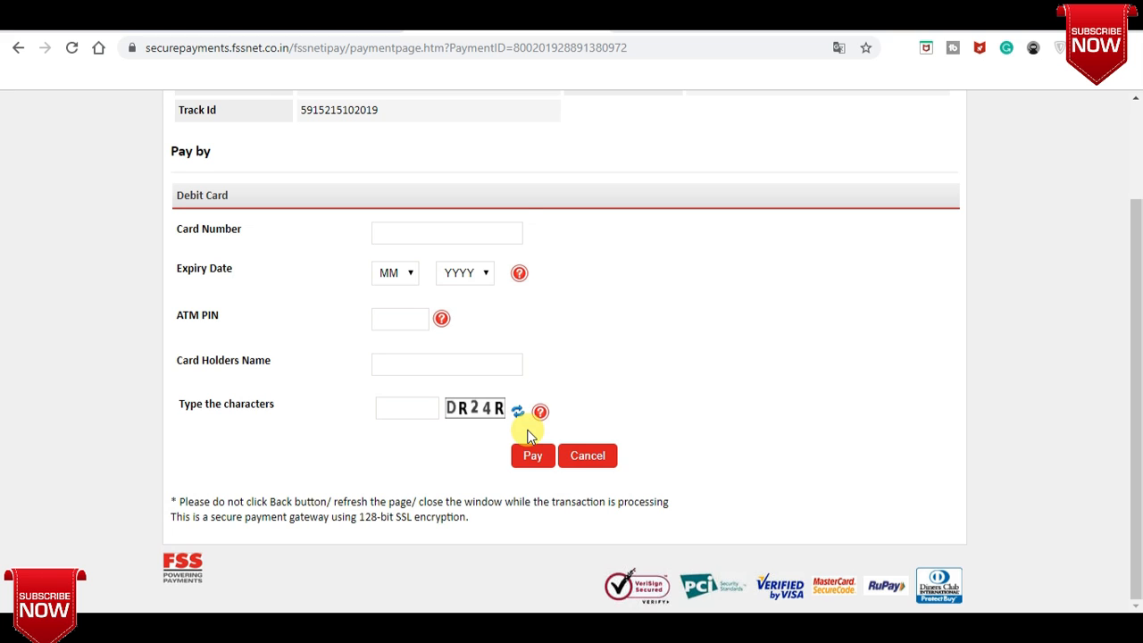
pyautogui.scroll(2, 527, 436)
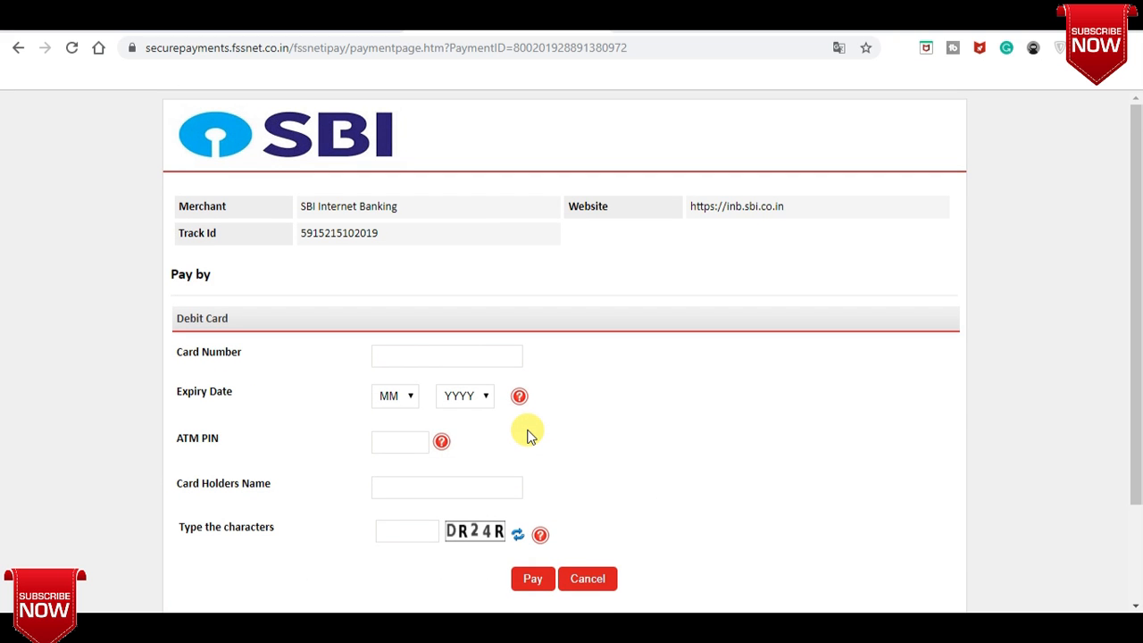